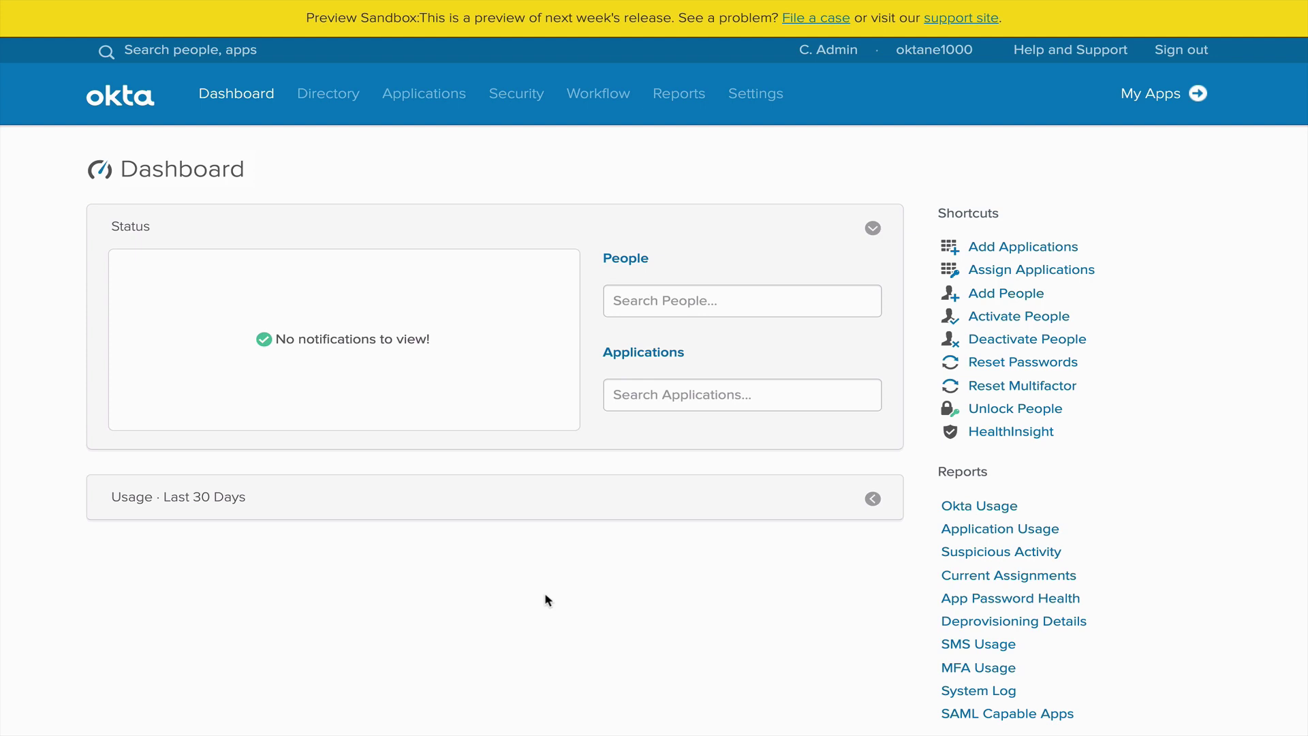
Step: Open the last listed person's record in the directory and review their assigned applications, group memberships and profile
mouse_move(328, 106)
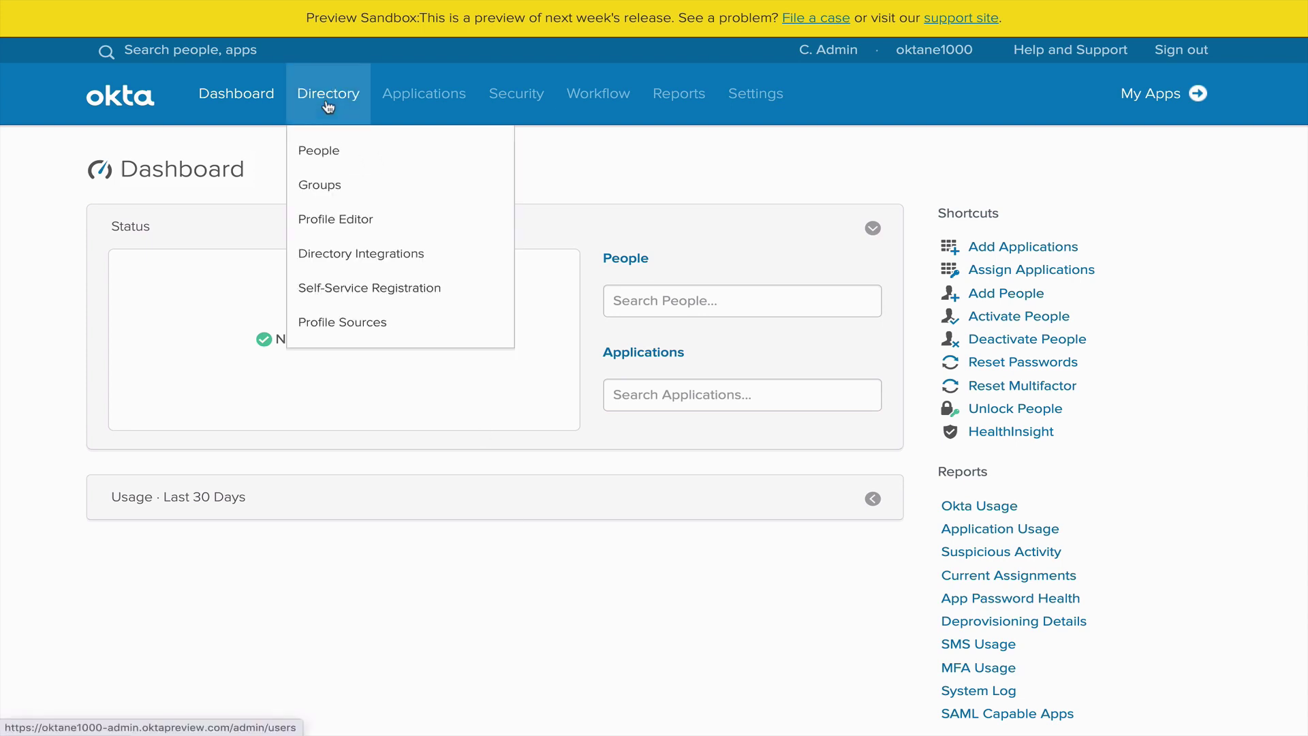
left_click(323, 158)
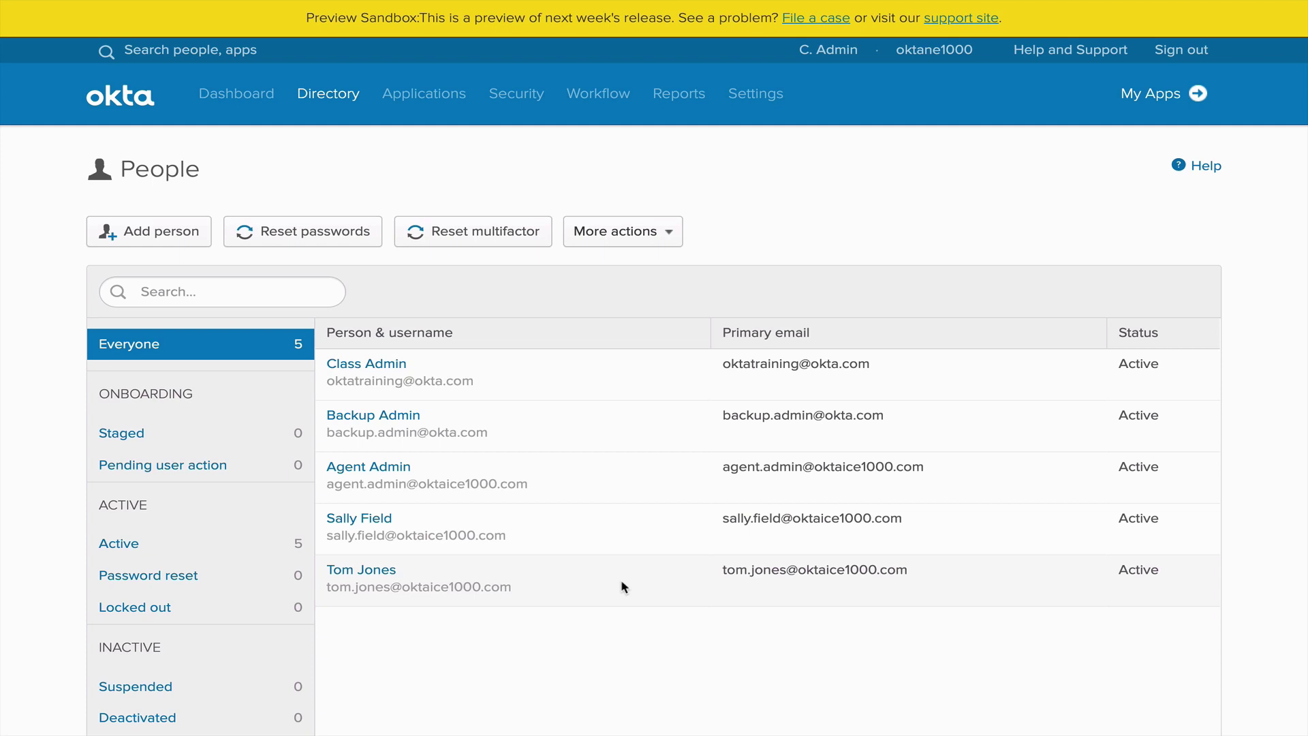
left_click(382, 572)
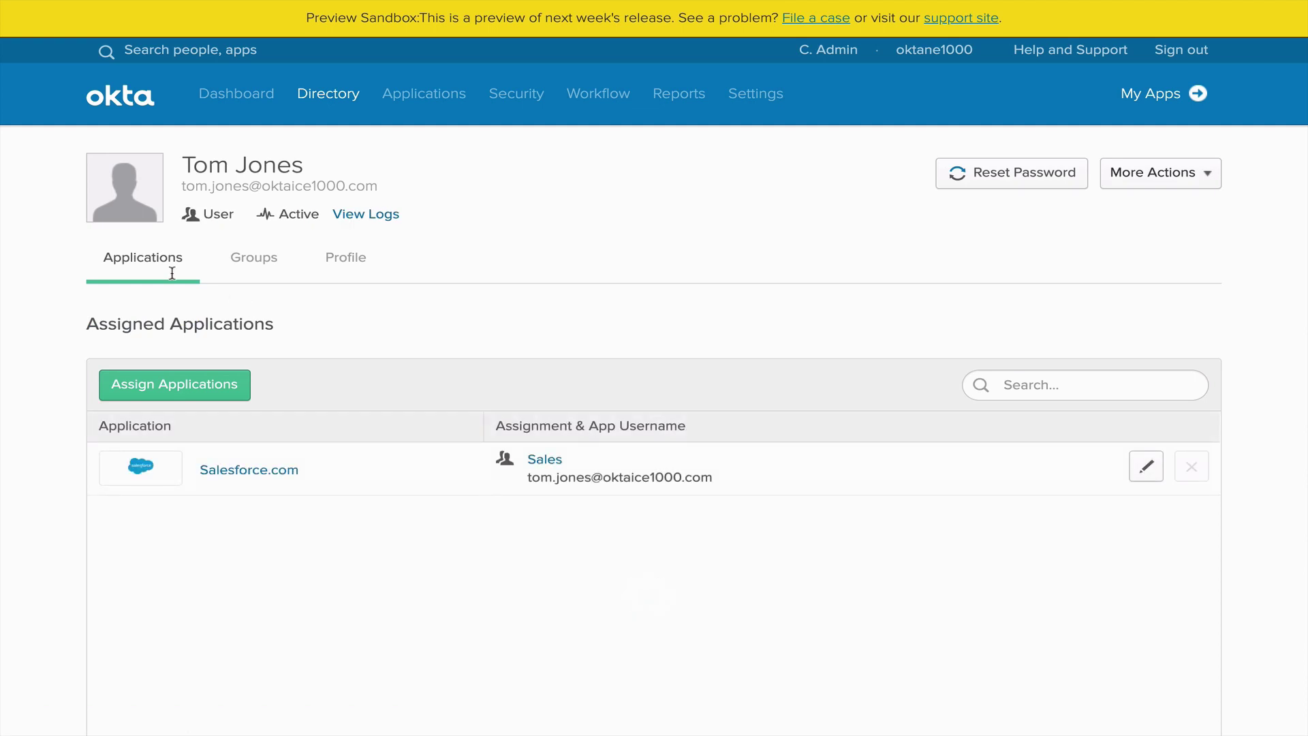
left_click(257, 262)
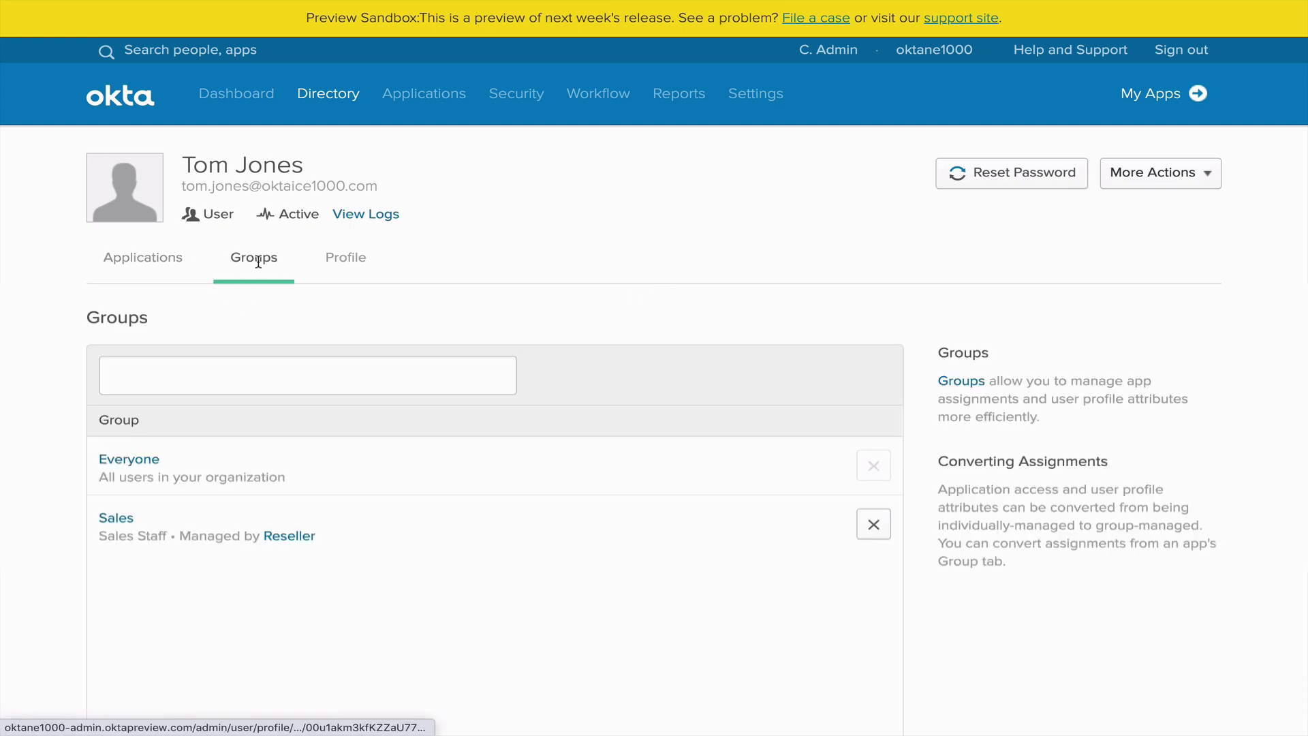
left_click(342, 260)
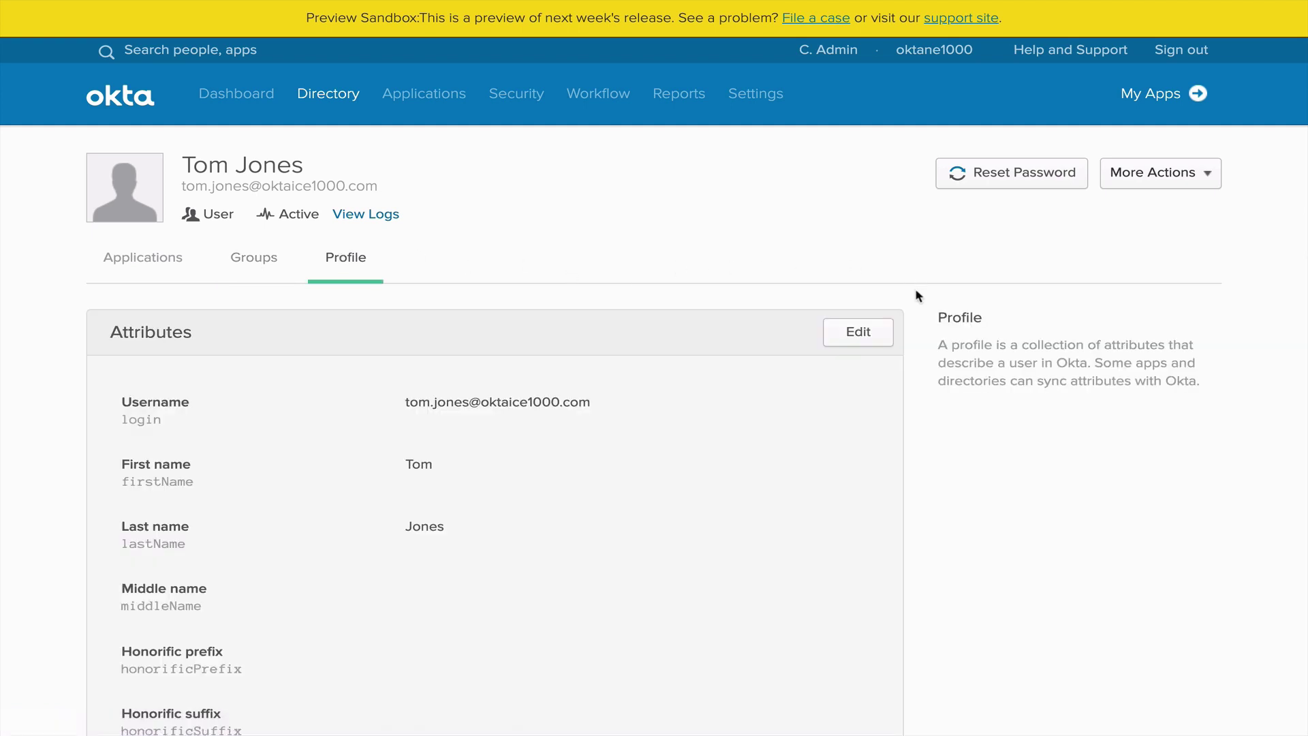
Step: Open the person's profile attributes for editing and examine the title and organization fields
left_click(866, 331)
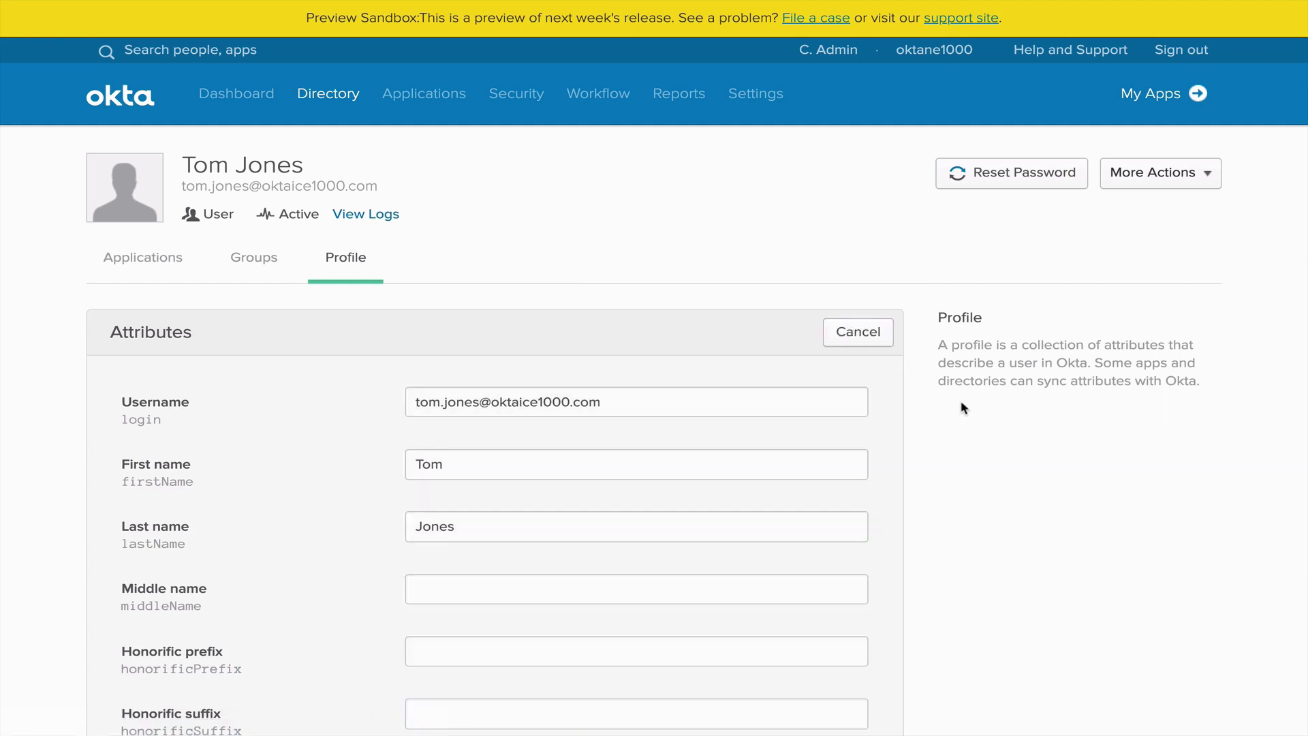
scroll(963, 408, "down", 6)
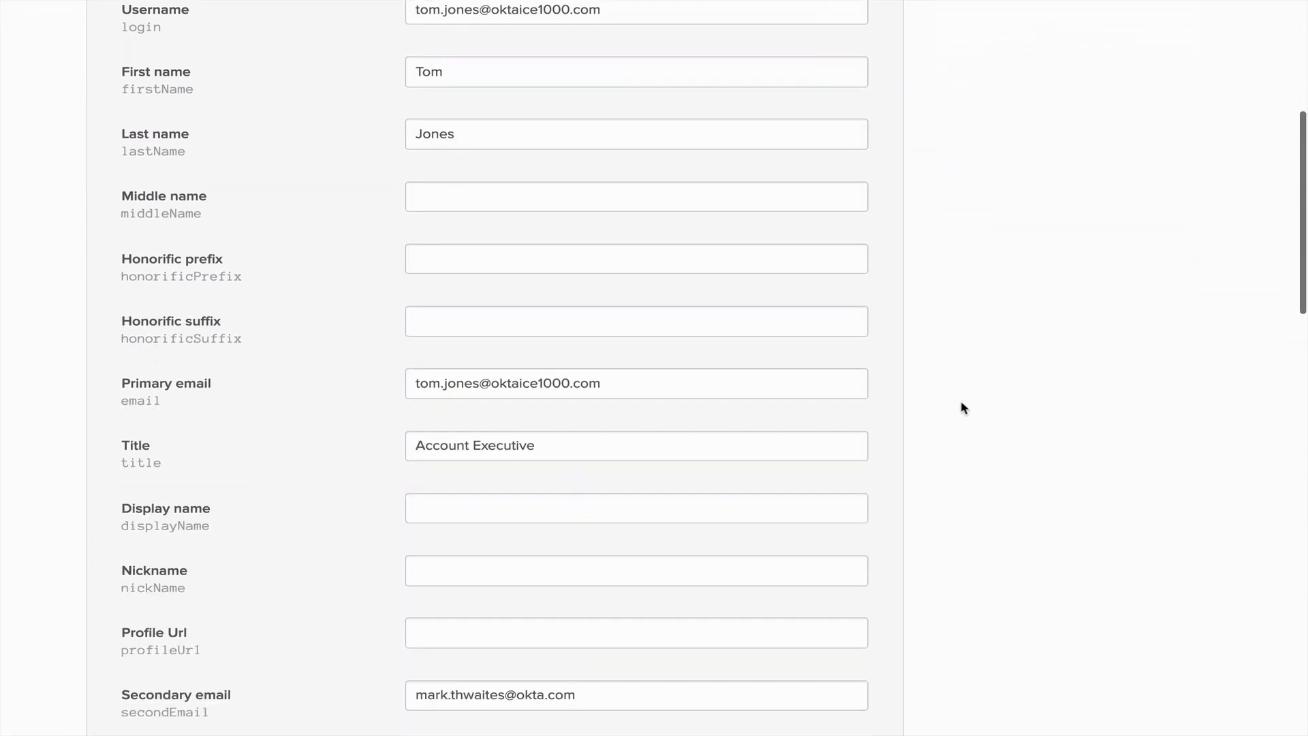
triple_click(722, 447)
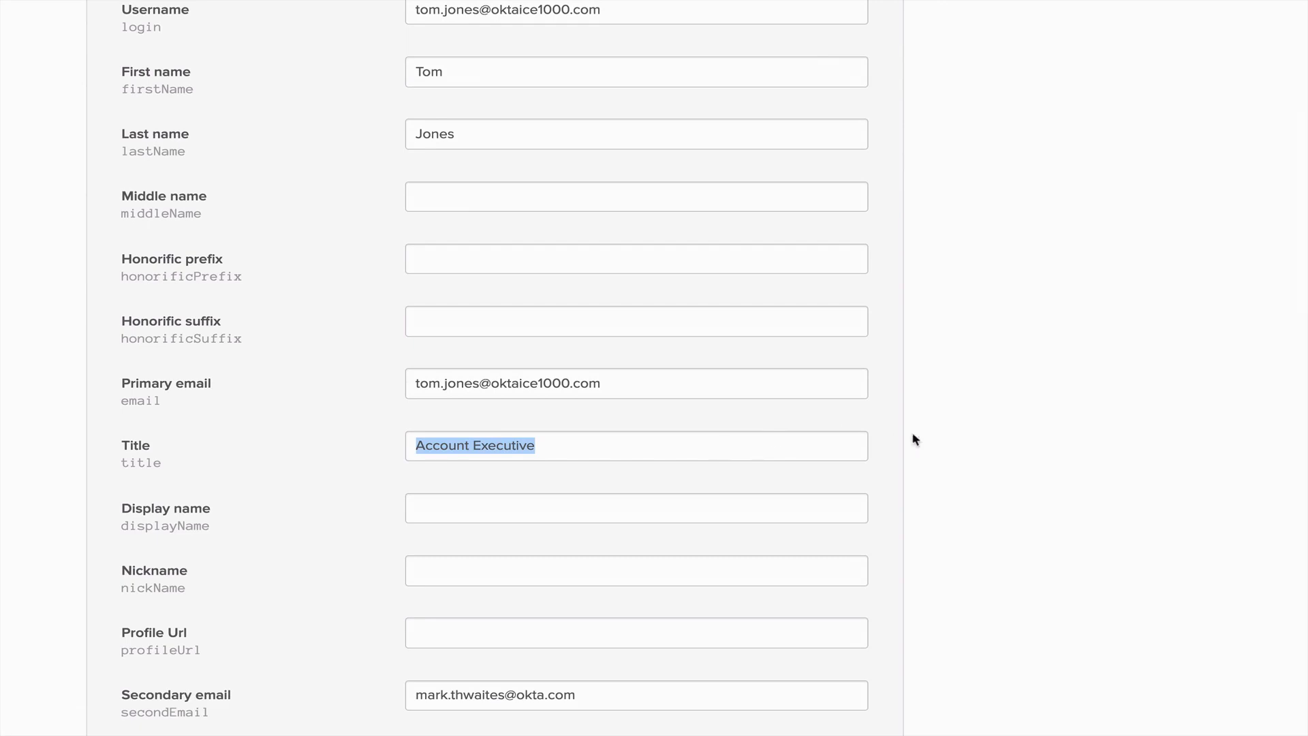
left_click(945, 450)
scroll(948, 450, "down", 9)
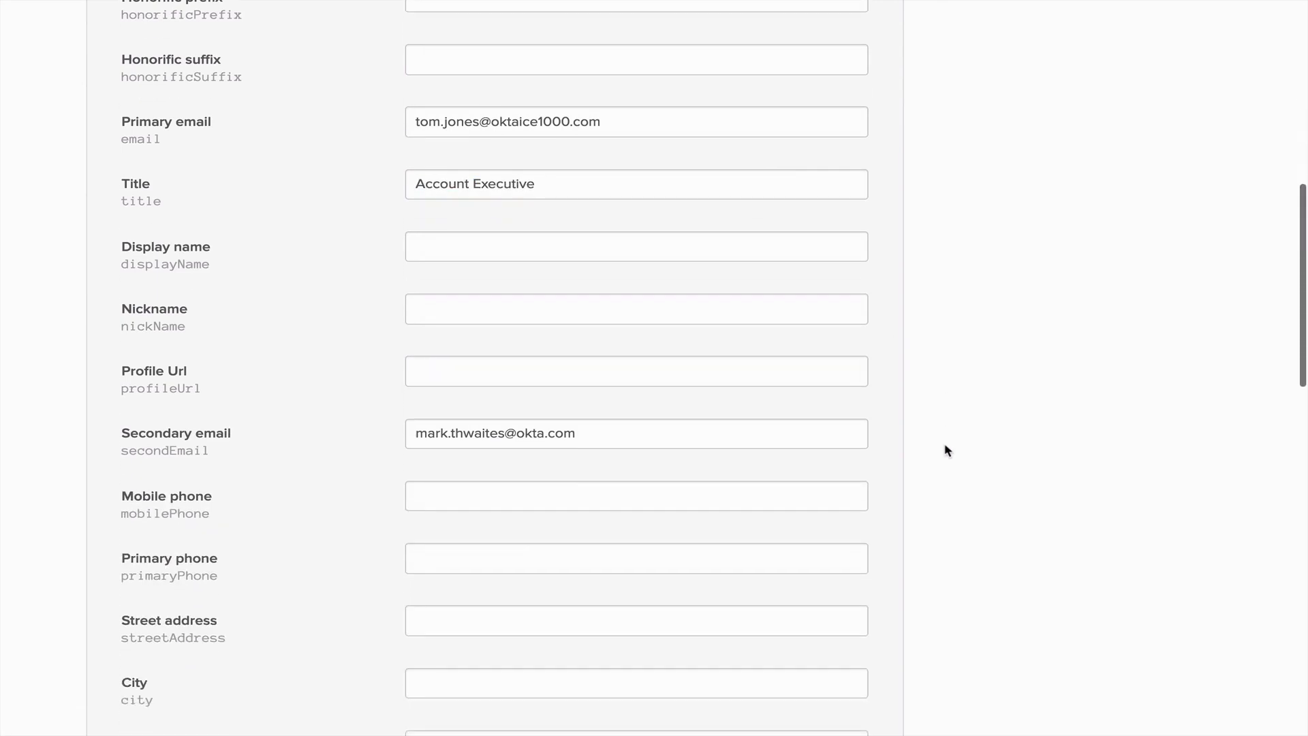
scroll(948, 451, "down", 7)
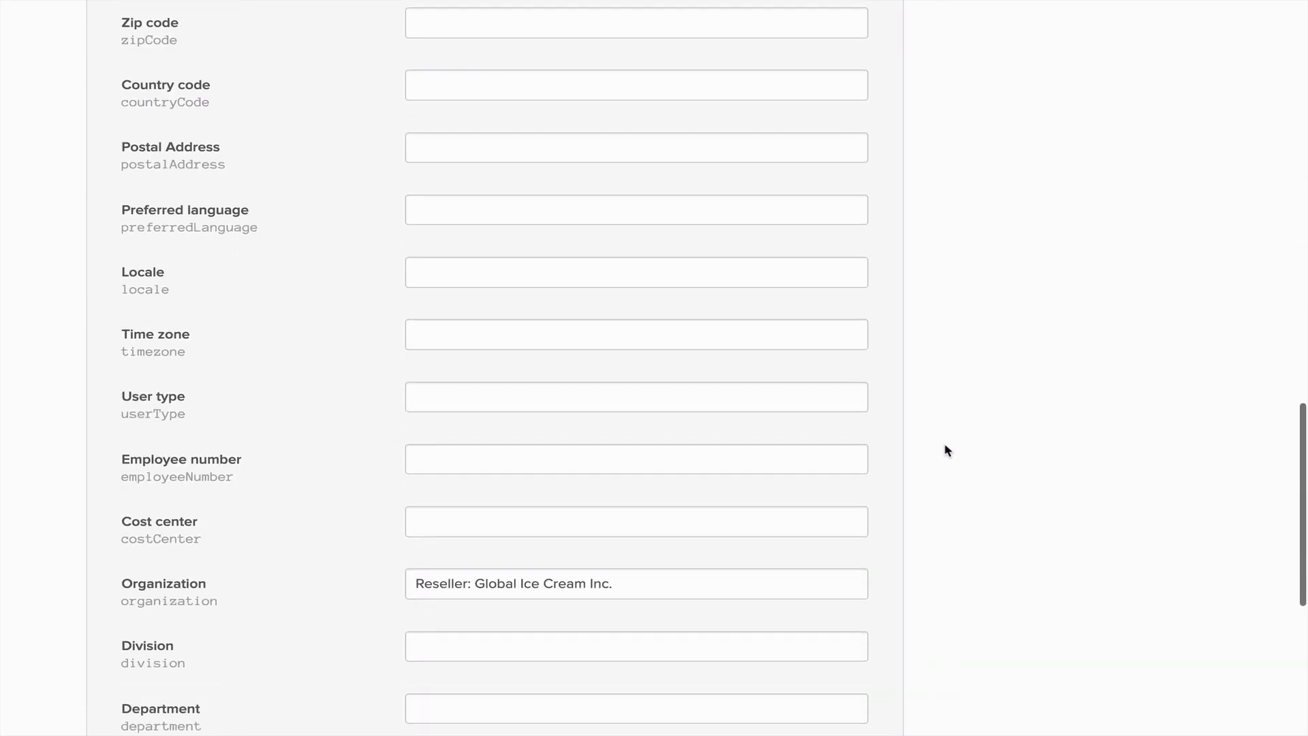
triple_click(713, 519)
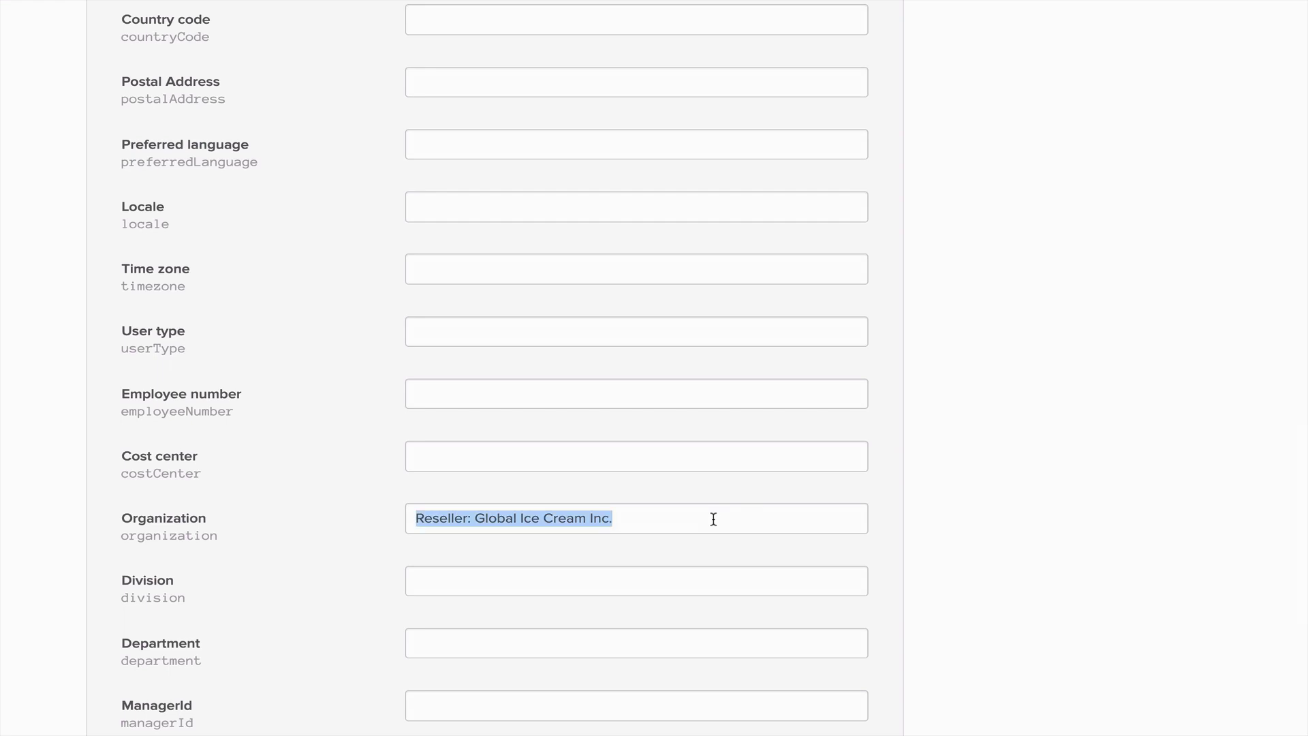
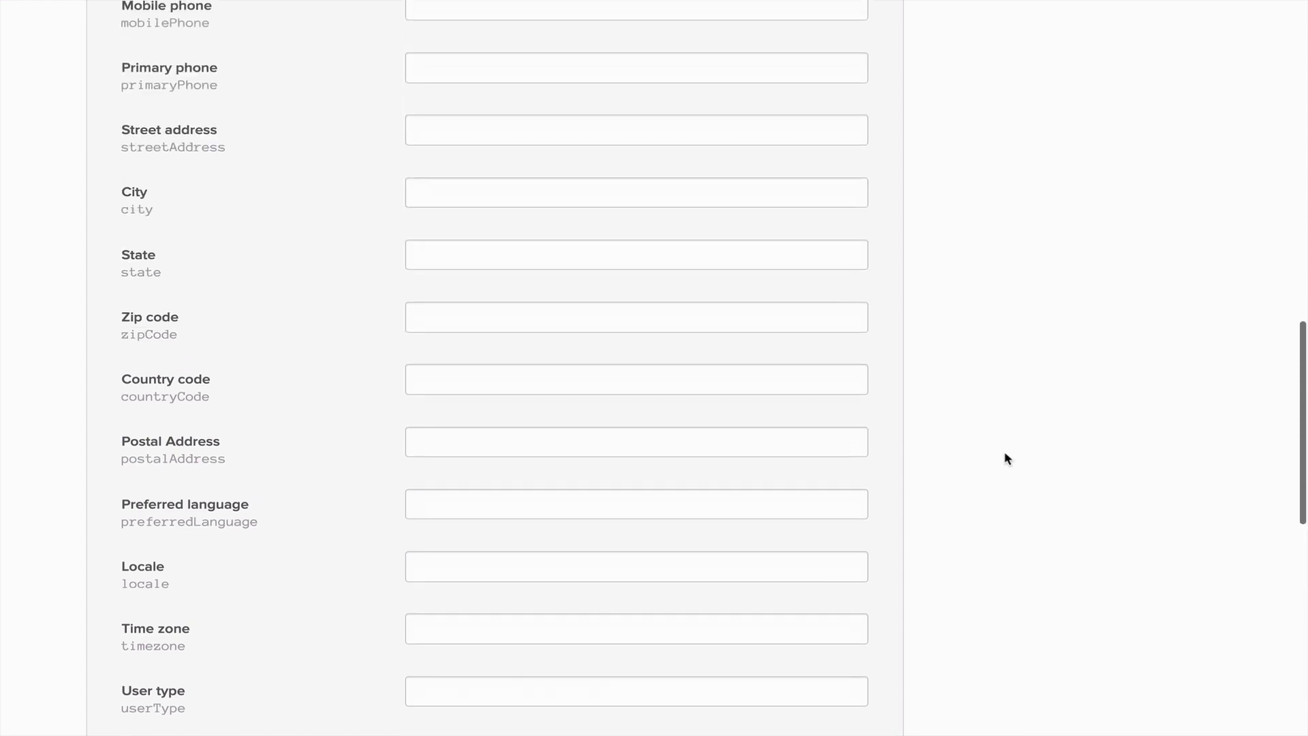
Step: Open the list of administrators to review the roles granted to each one
scroll(1005, 453, "up", 7)
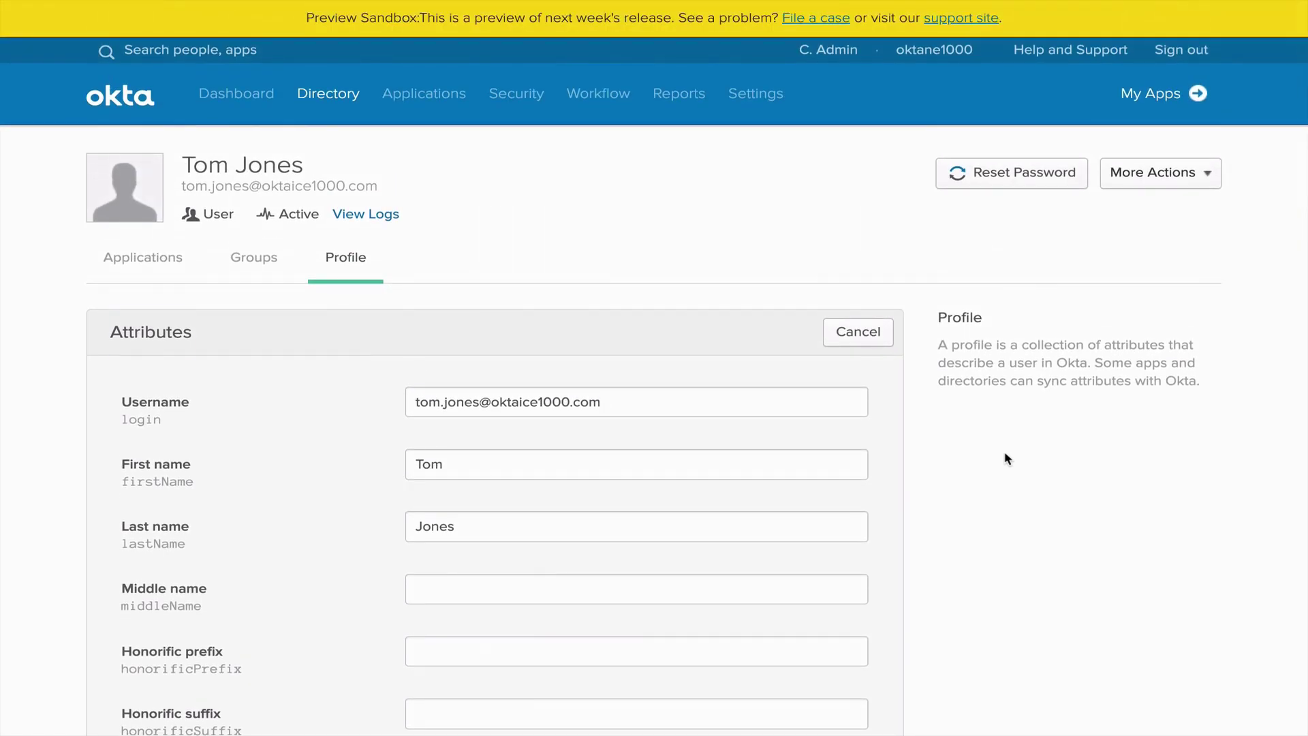
double_click(910, 350)
mouse_move(516, 95)
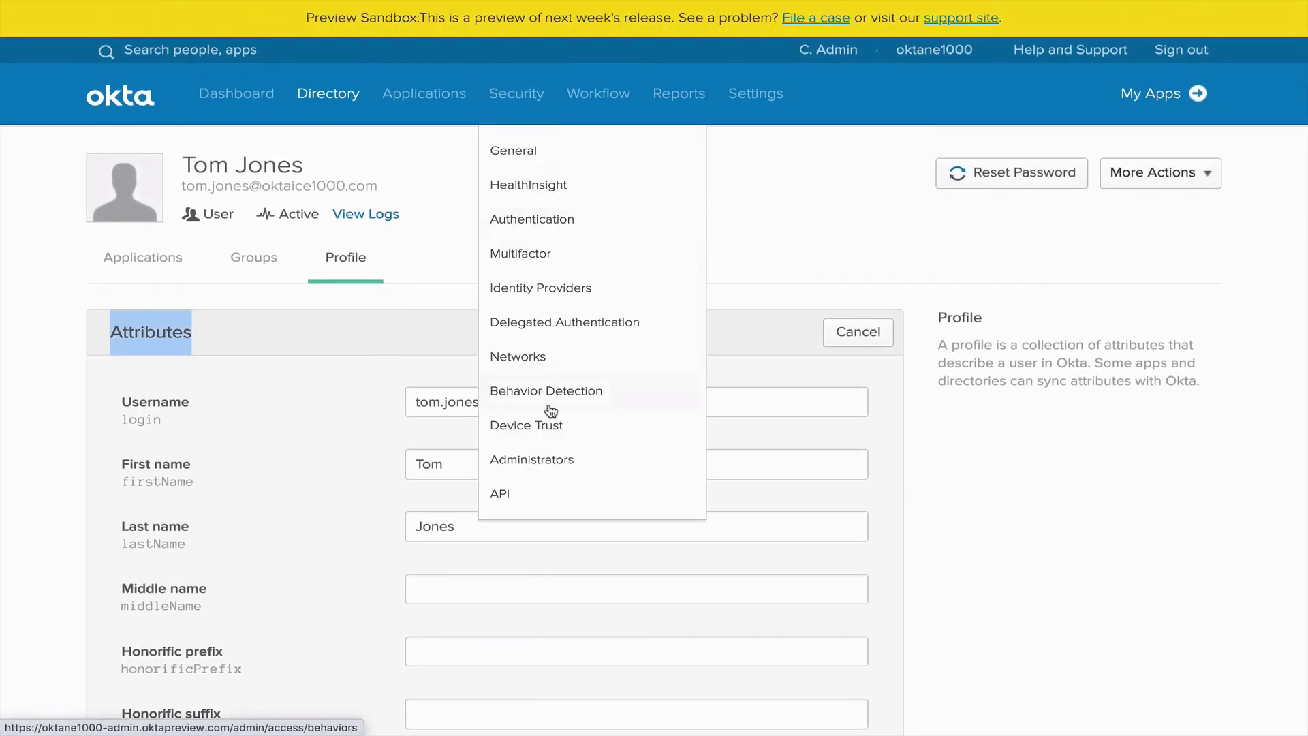
left_click(549, 459)
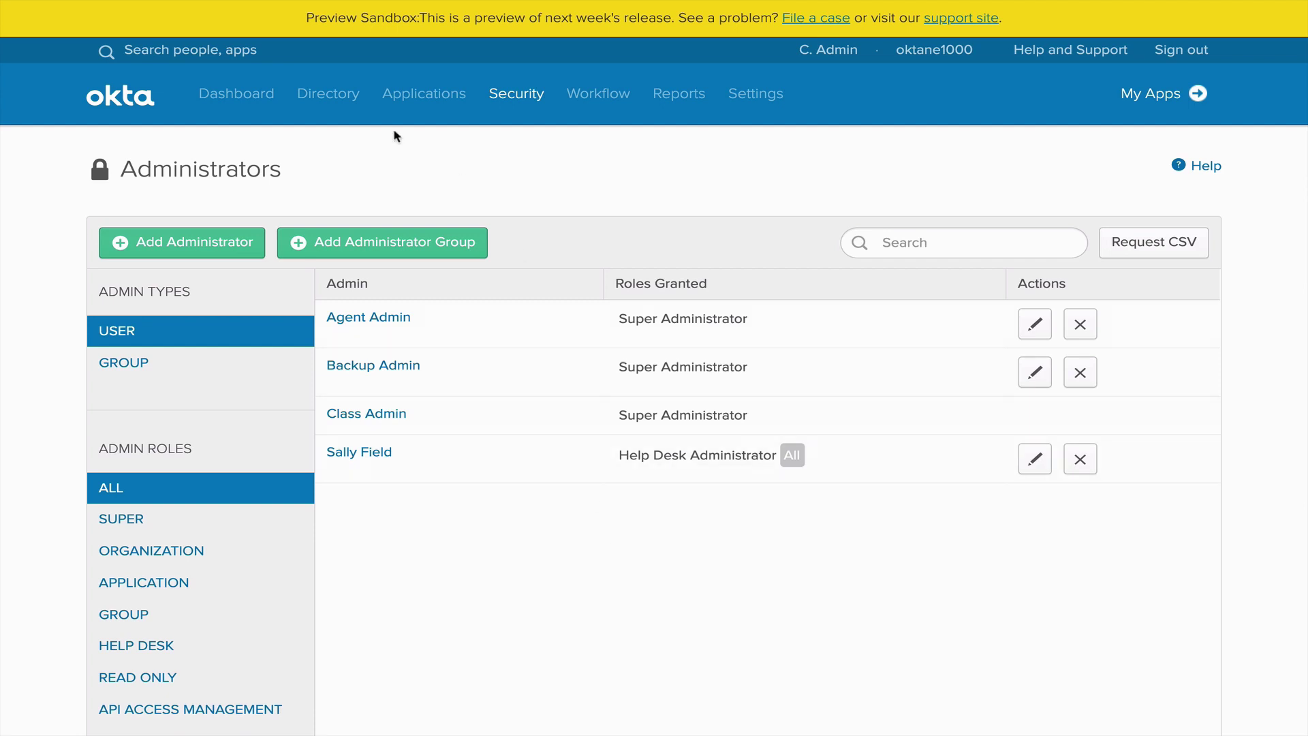
Step: Open the Help Desk and Sales groups in the directory and check how their members are managed
mouse_move(308, 105)
left_click(334, 186)
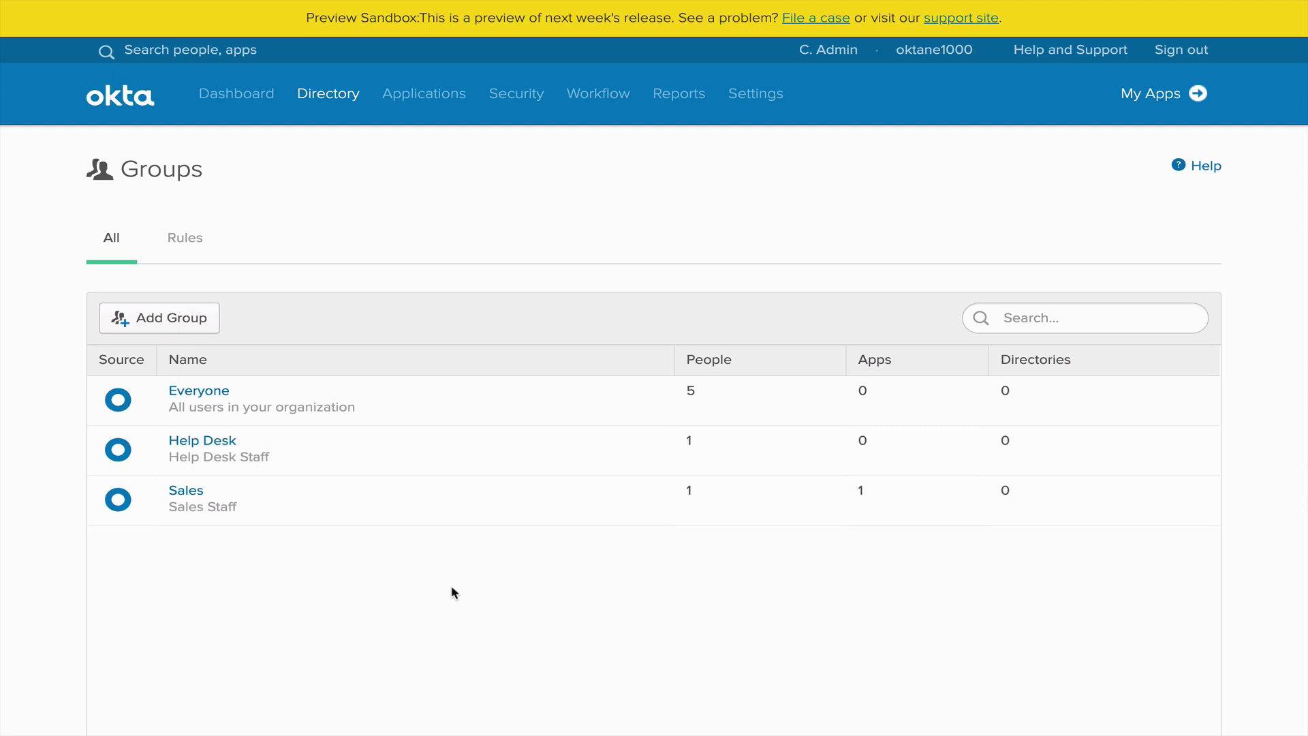
left_click(223, 442)
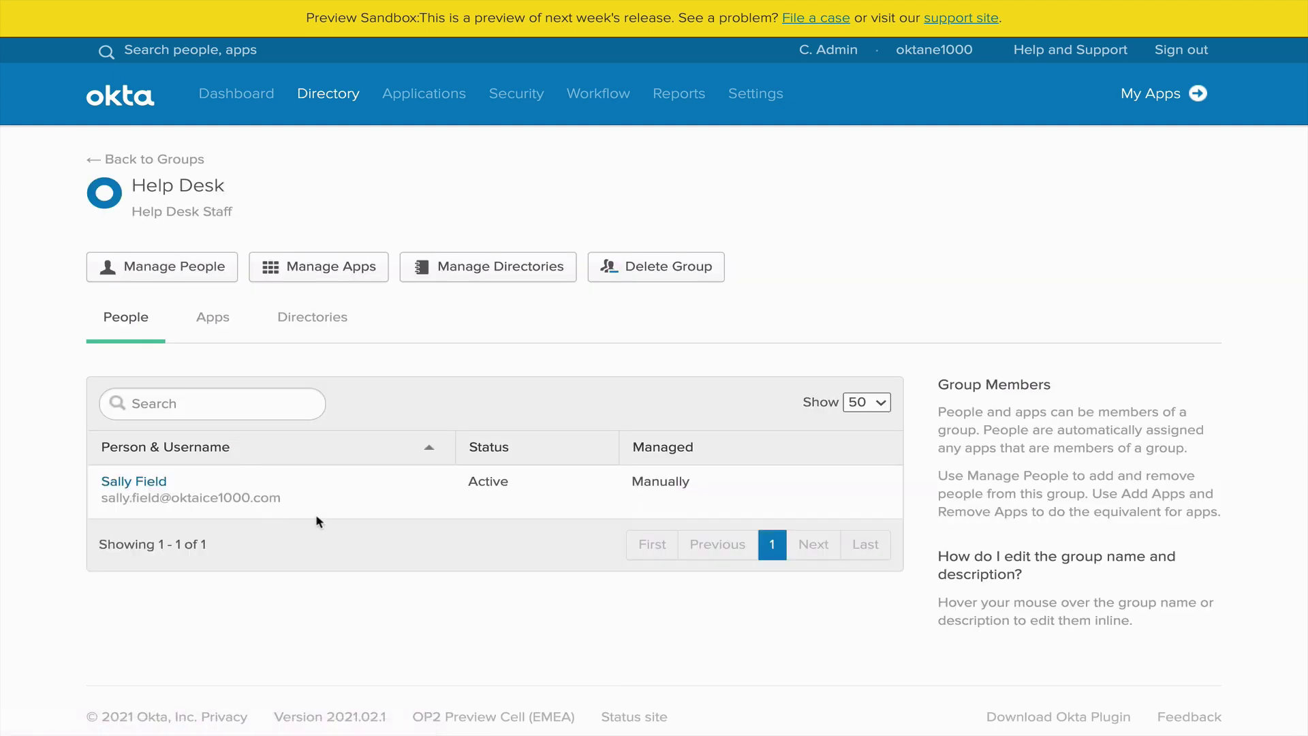
double_click(658, 482)
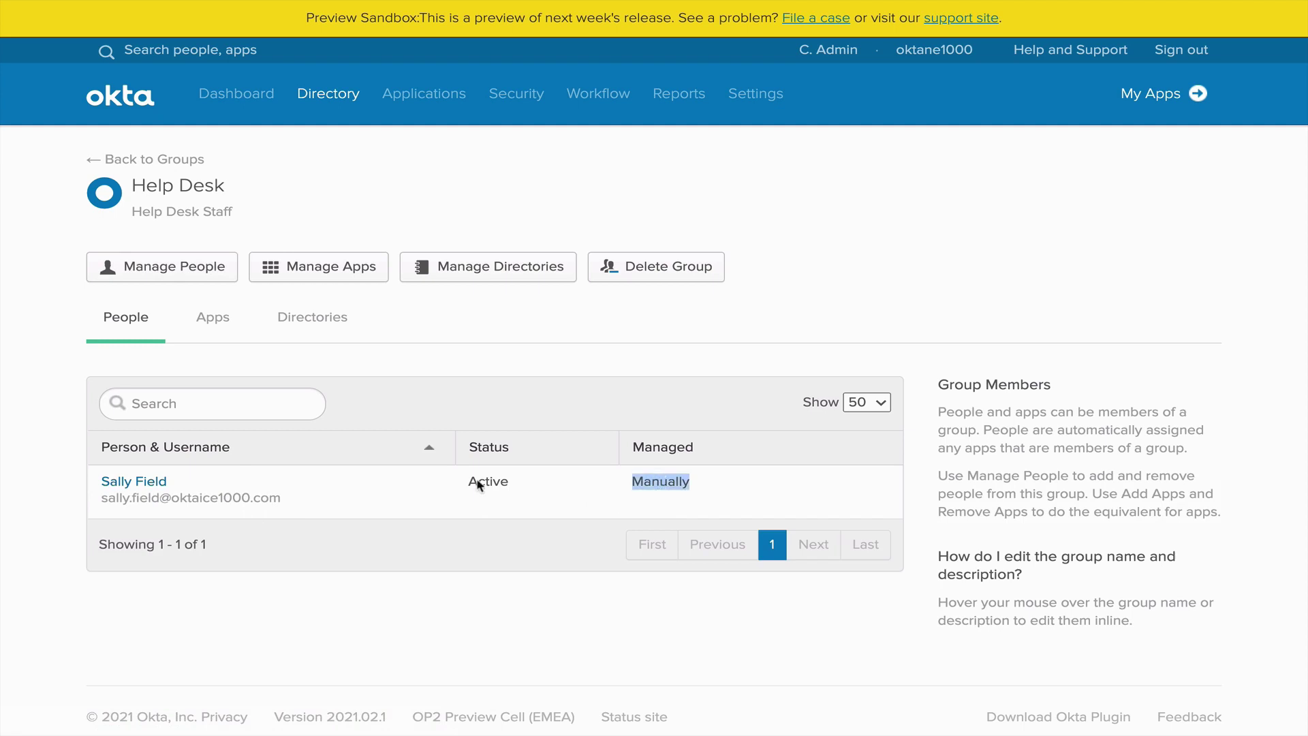
left_click(186, 161)
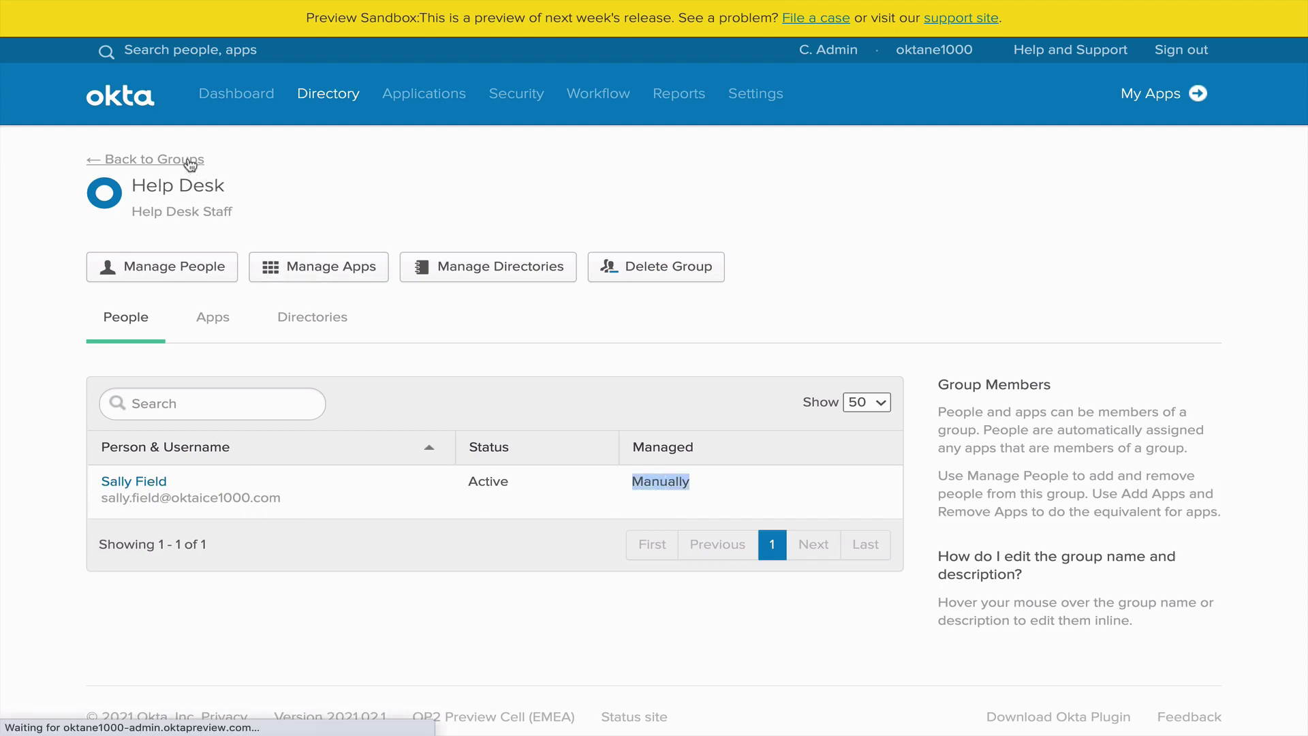
left_click(185, 492)
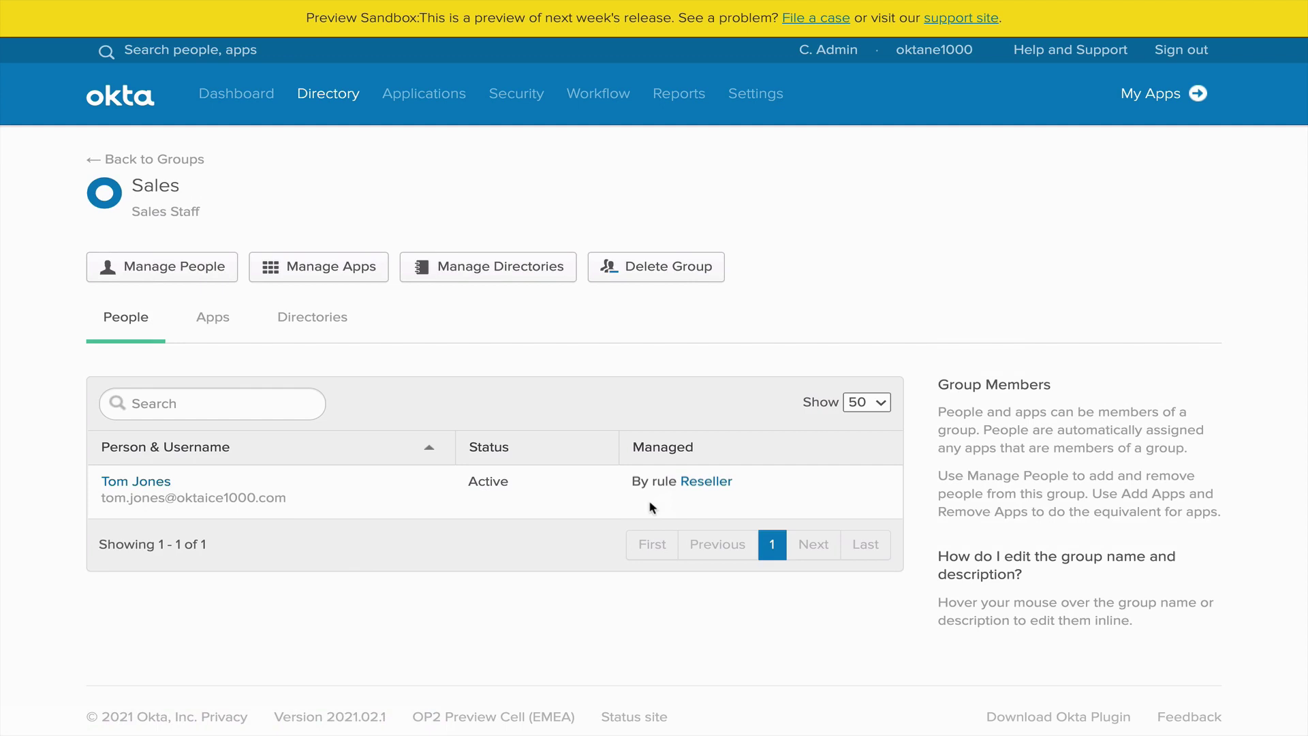
Step: Deactivate the Reseller group rule and open its definition for editing
left_click(188, 161)
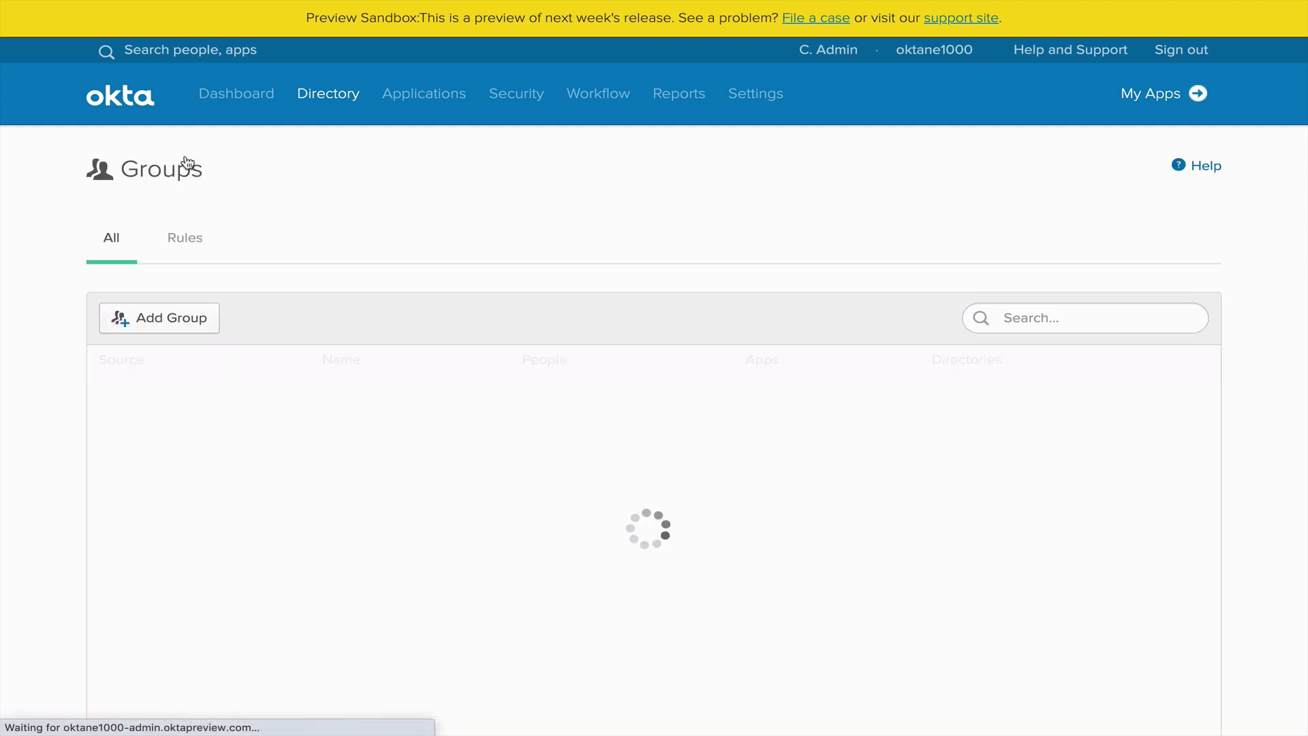
left_click(192, 236)
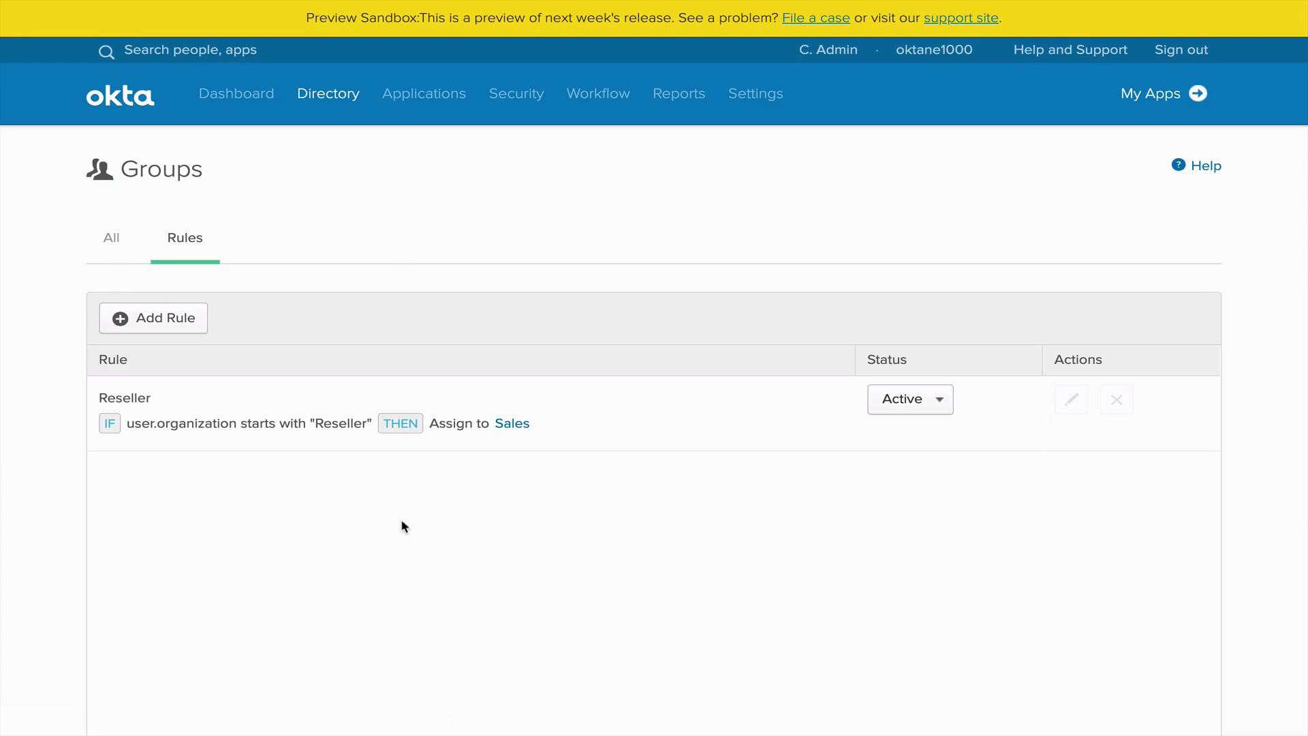
left_click(906, 406)
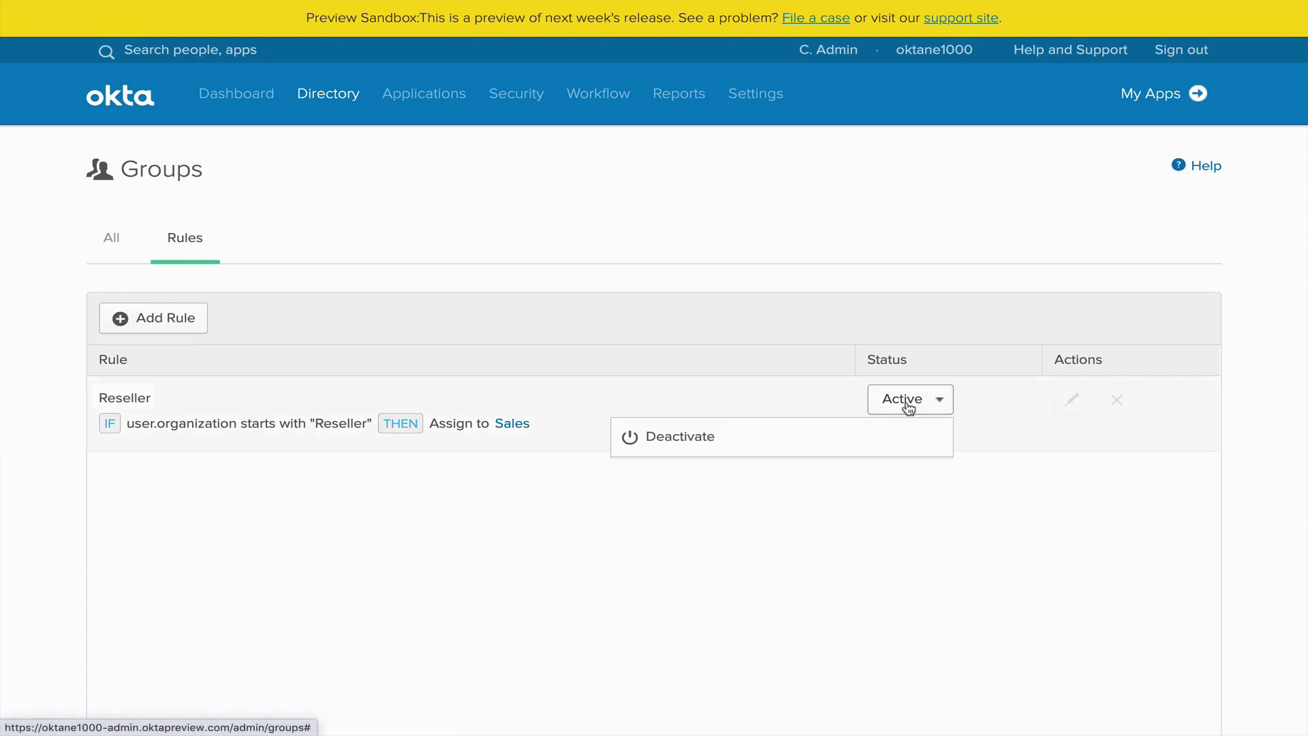
left_click(864, 440)
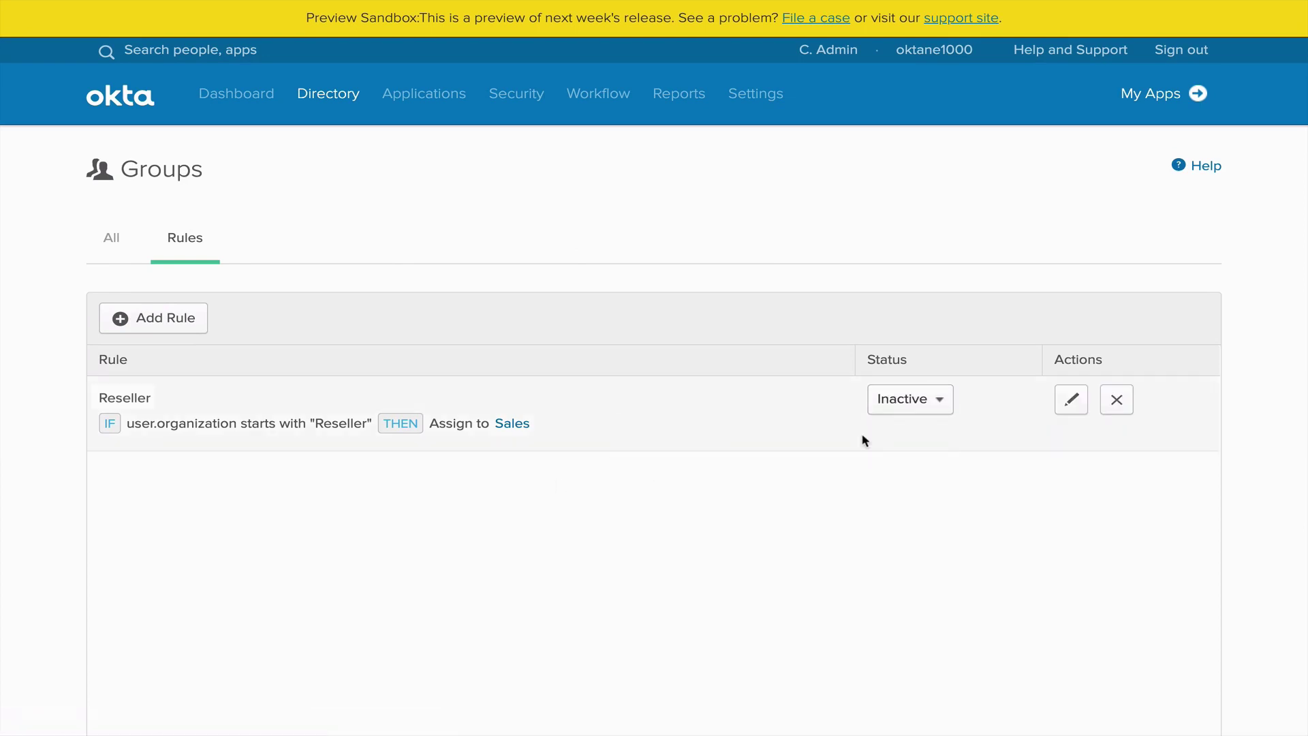
left_click(1072, 401)
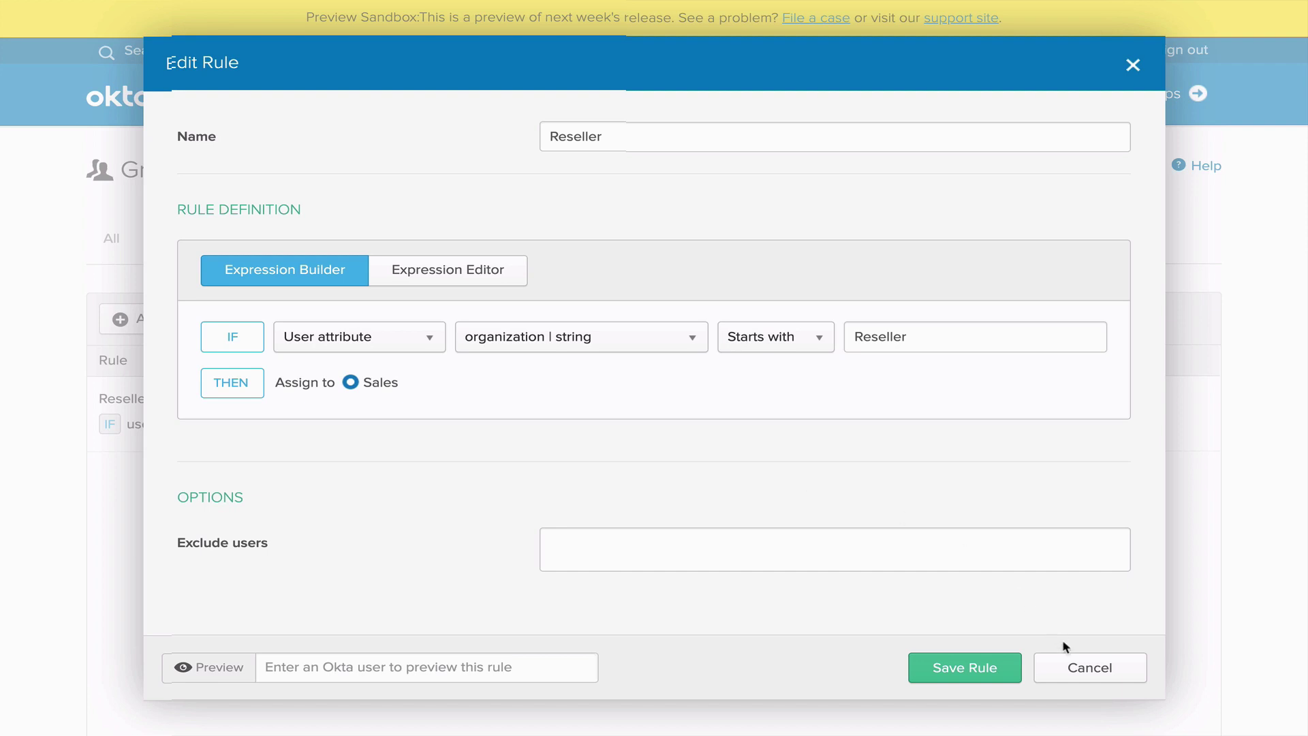
Step: Cancel editing the Reseller rule and activate the rule again
left_click(1072, 665)
left_click(913, 402)
left_click(850, 434)
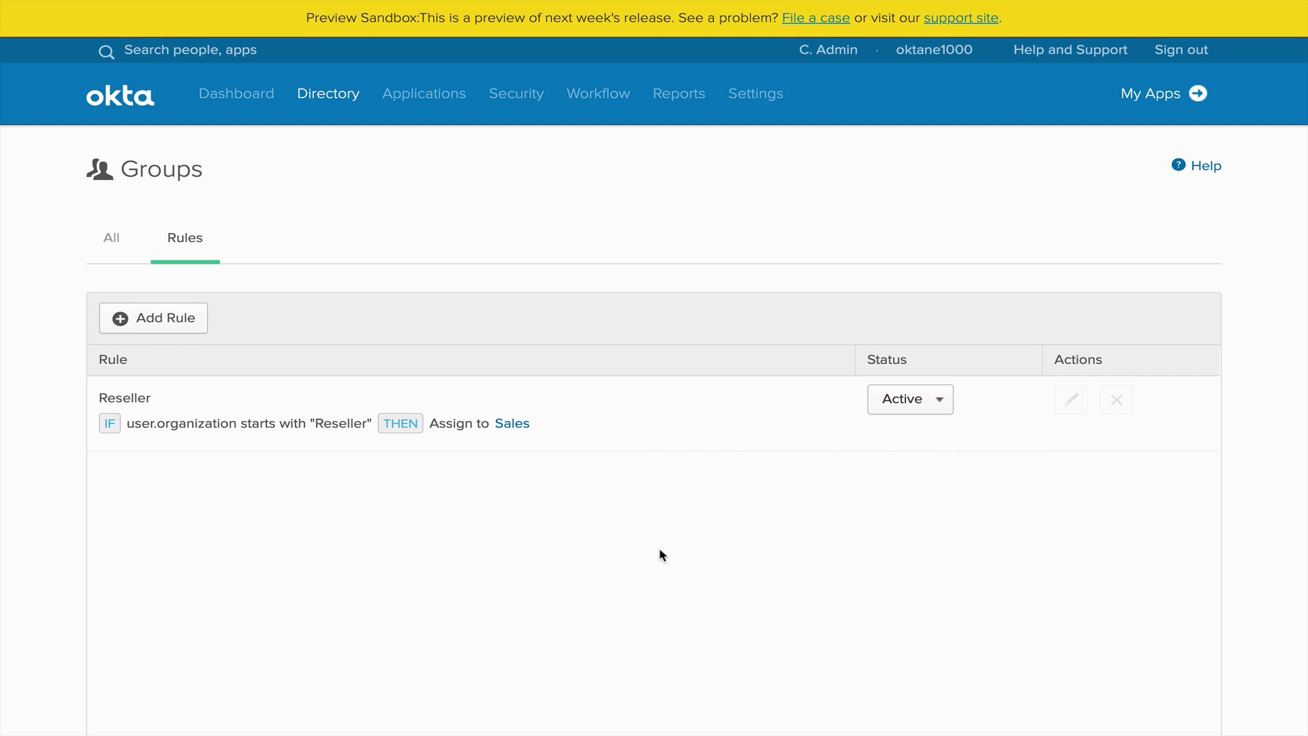
Step: Open the Salesforce.com application and examine its sign-on methods, SAML 2.0 setup section and advanced sign-on settings
mouse_move(447, 127)
left_click(430, 155)
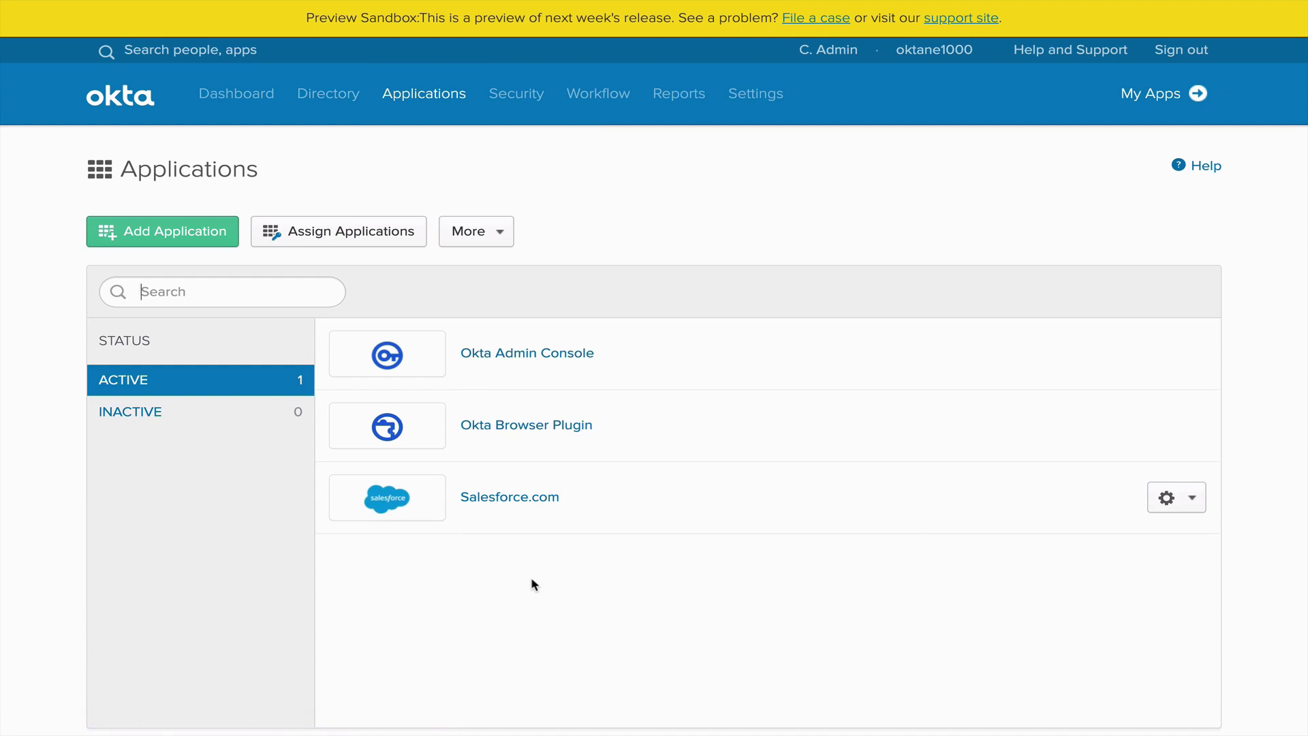
left_click(509, 503)
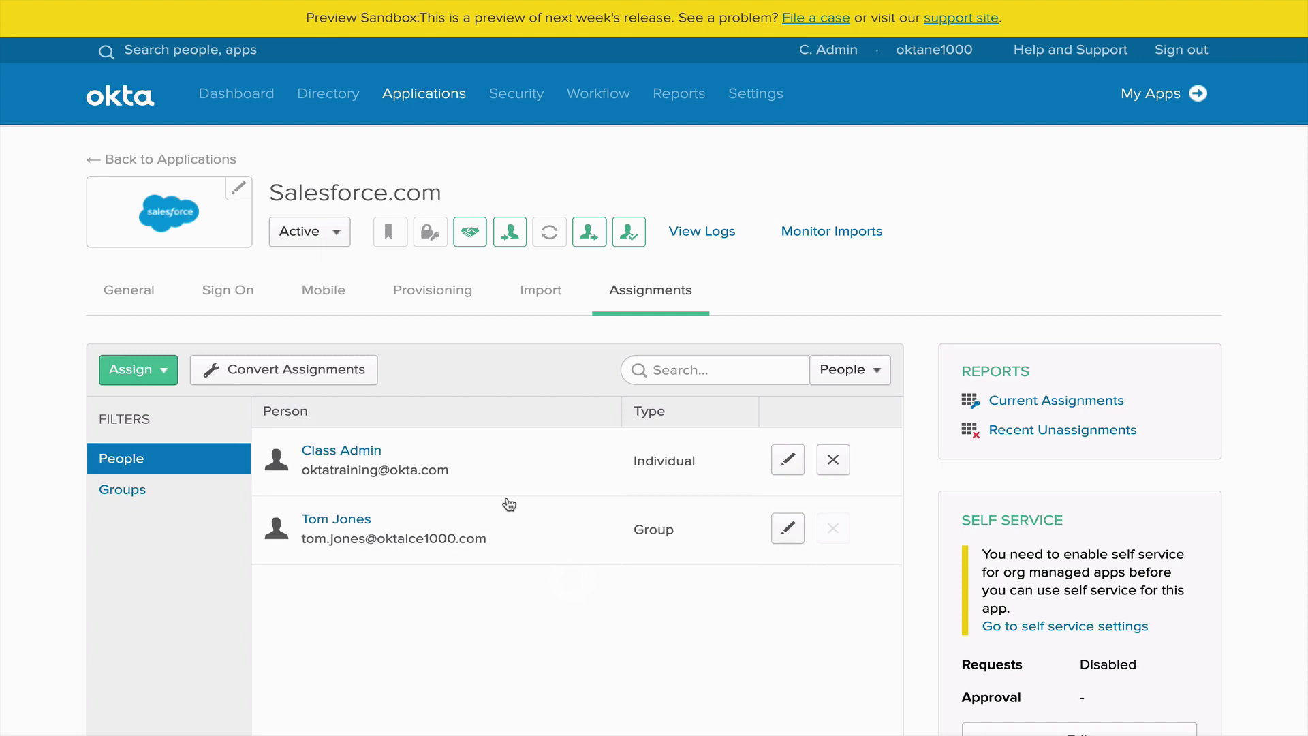
left_click(229, 290)
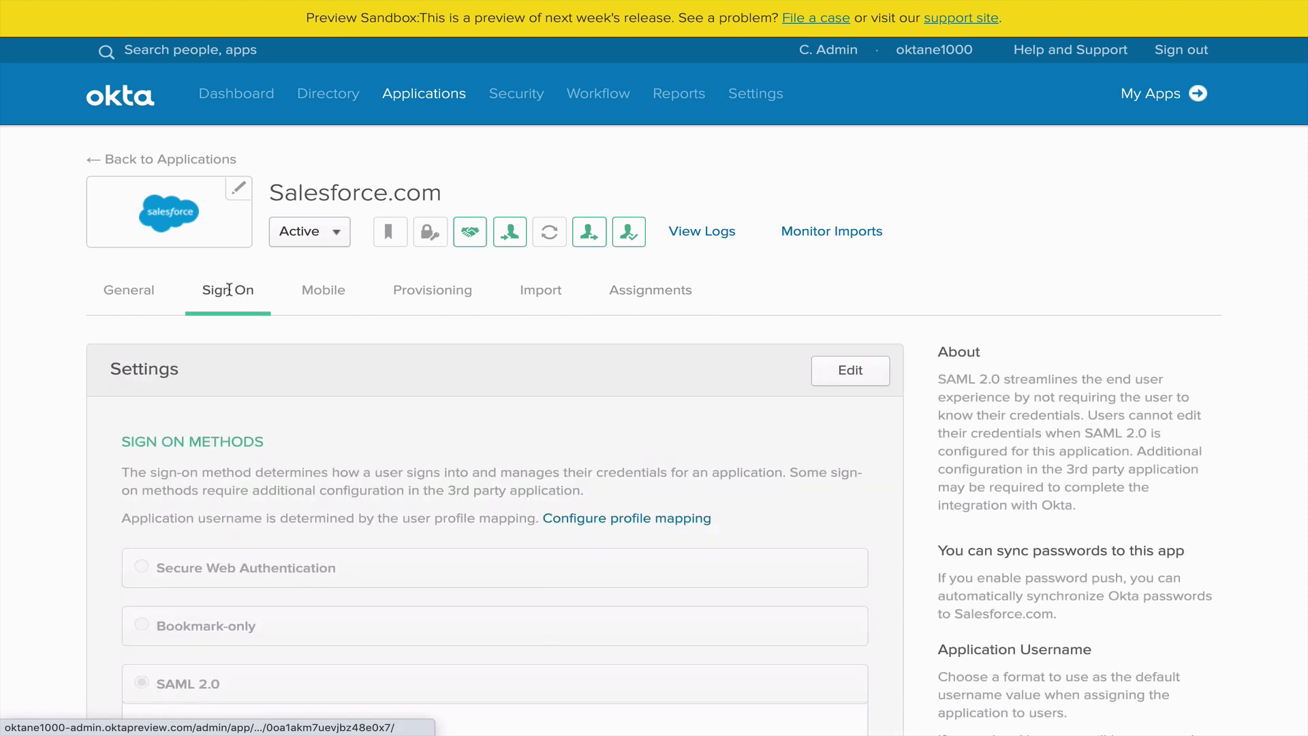
scroll(70, 474, "down", 1)
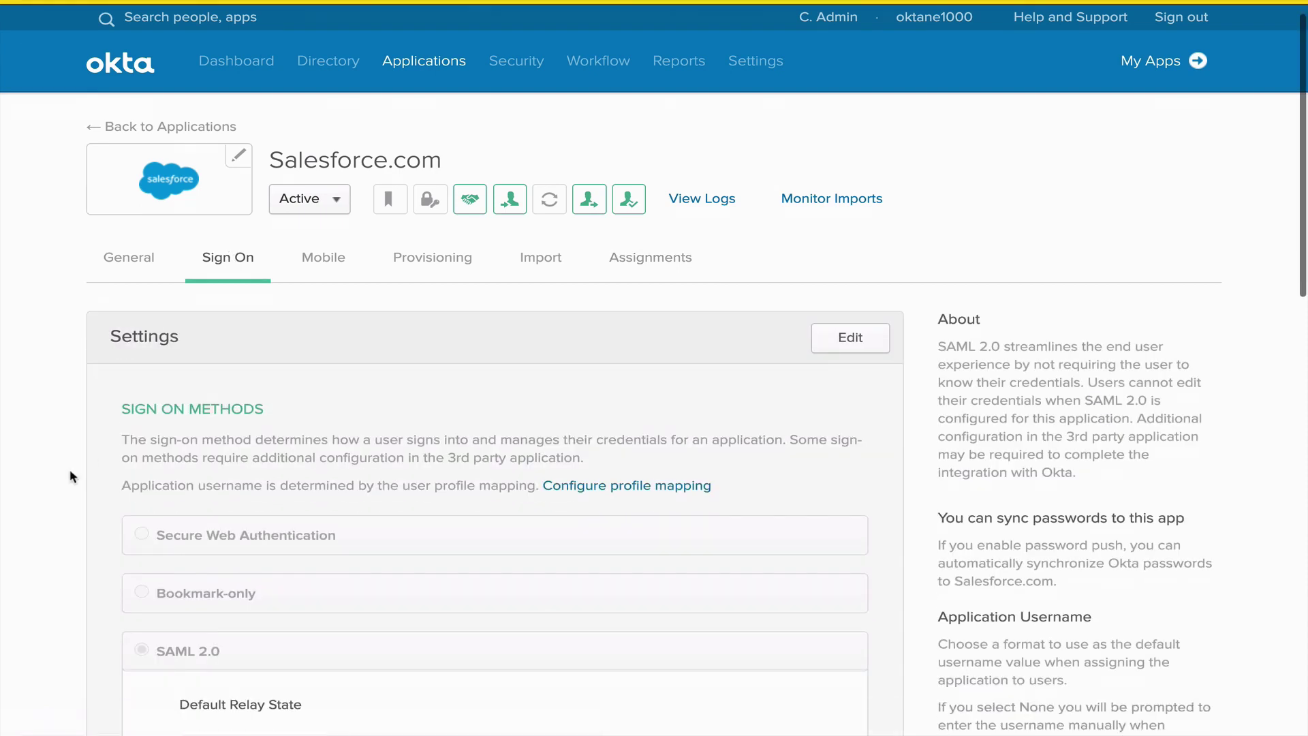
scroll(70, 475, "down", 5)
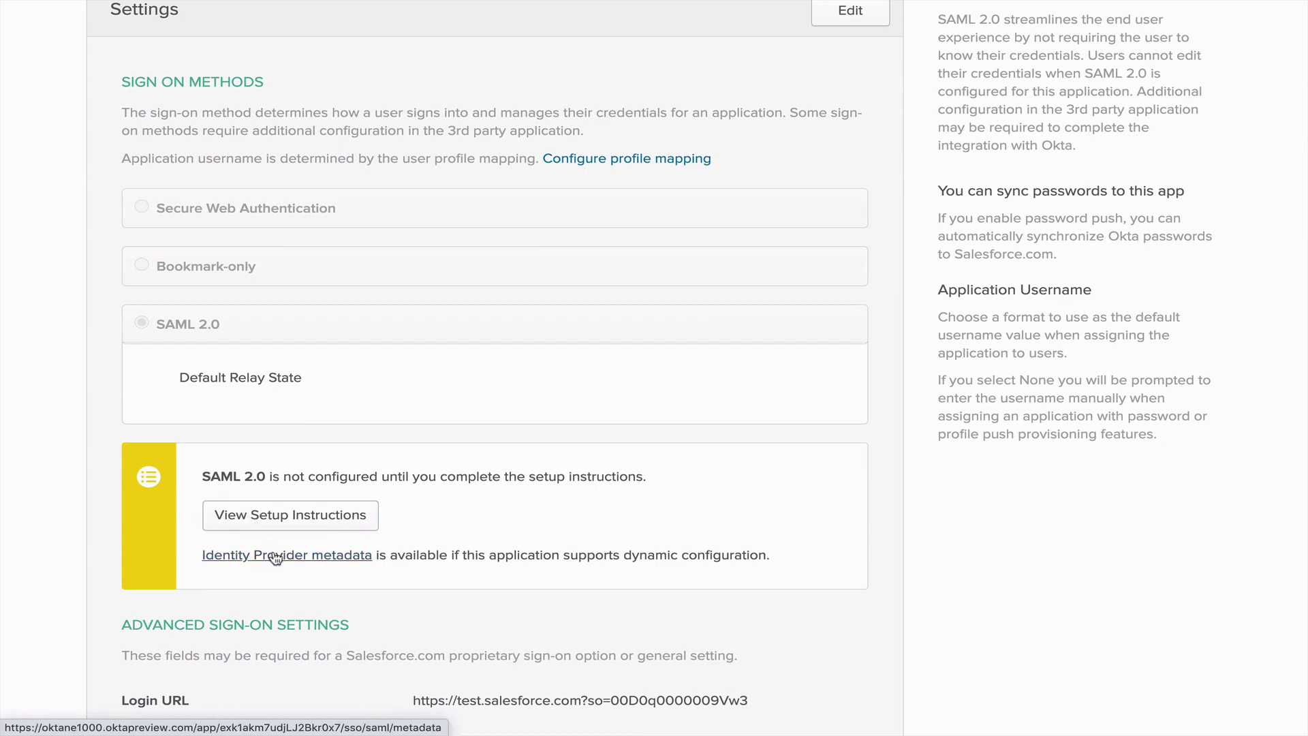
scroll(27, 543, "down", 1)
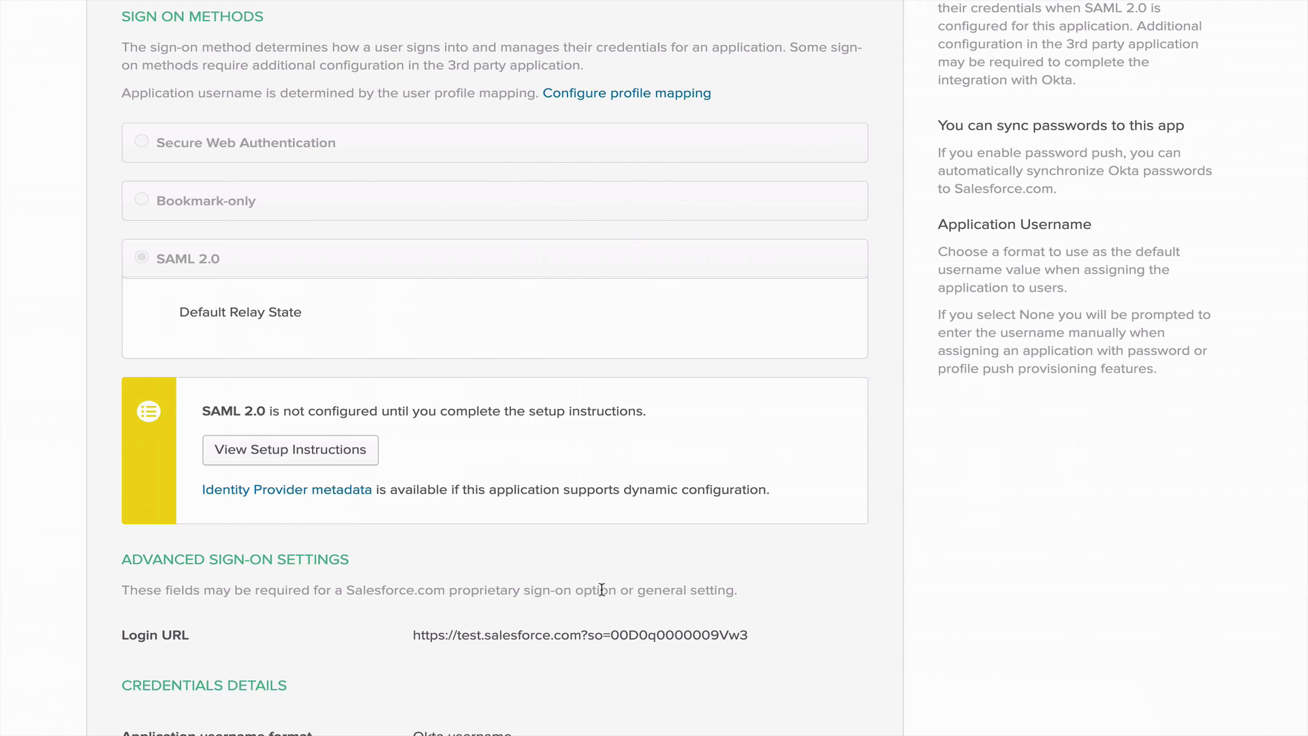
scroll(840, 600, "up", 2)
scroll(840, 600, "up", 5)
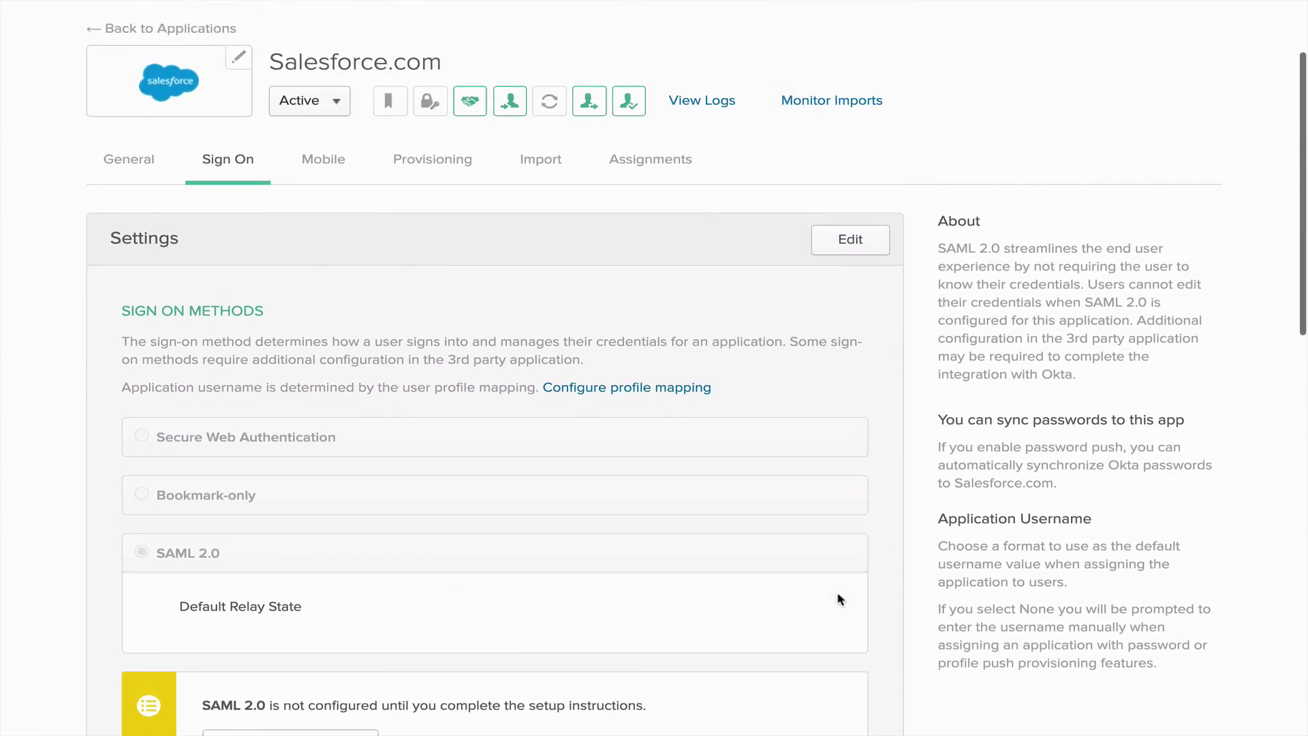
Step: Check who is assigned to the Salesforce.com application and review its API integration settings for provisioning
left_click(657, 263)
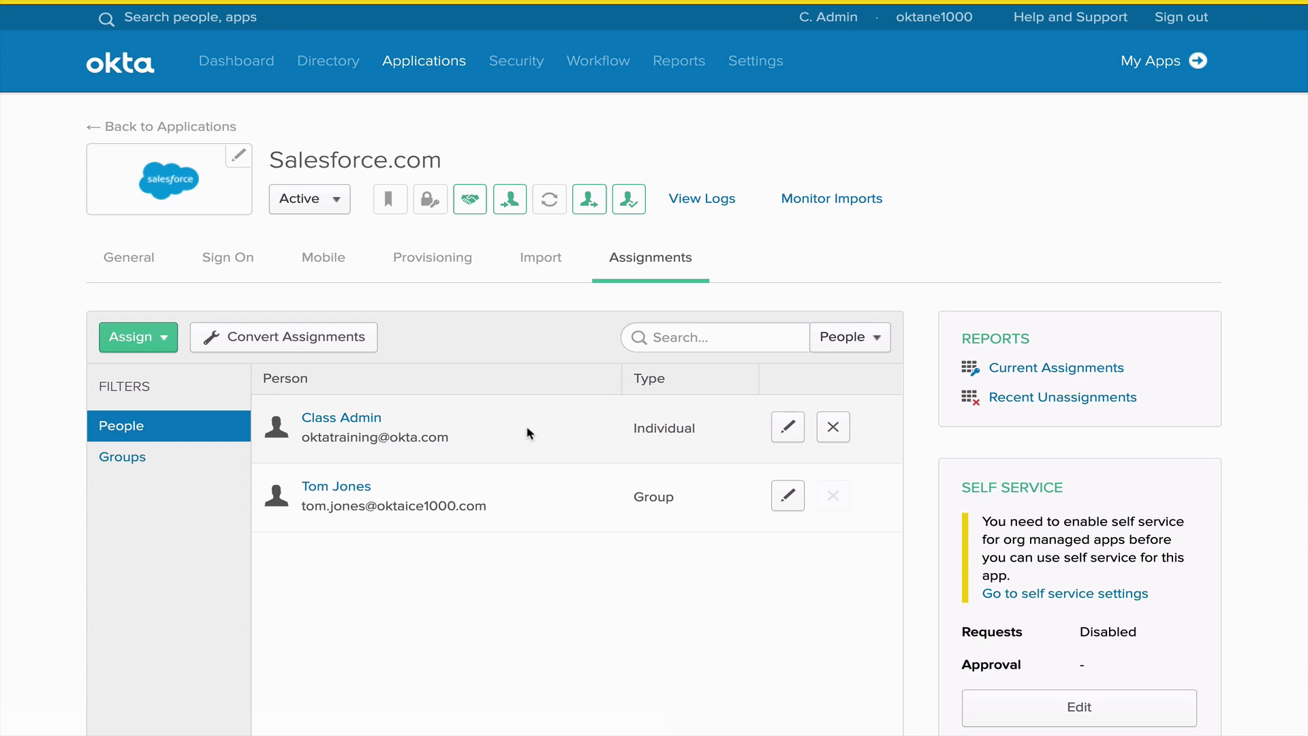
left_click(439, 264)
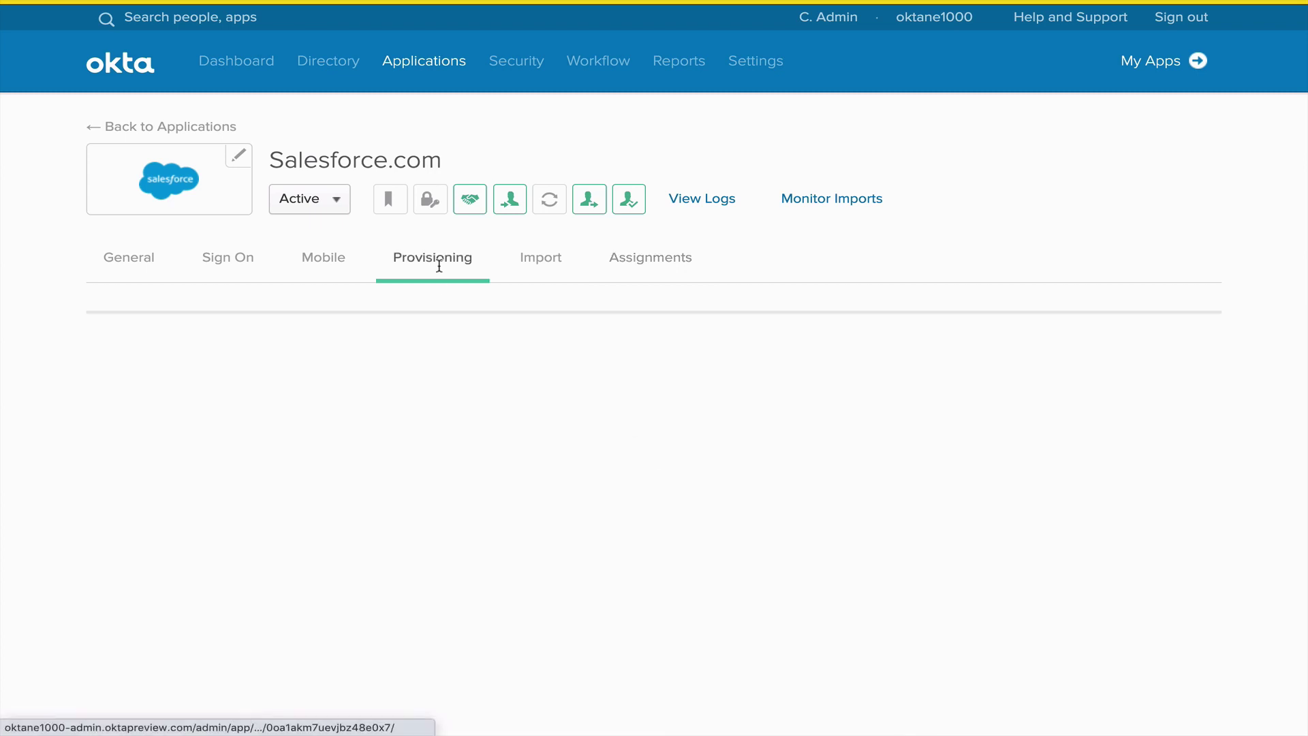
left_click(244, 438)
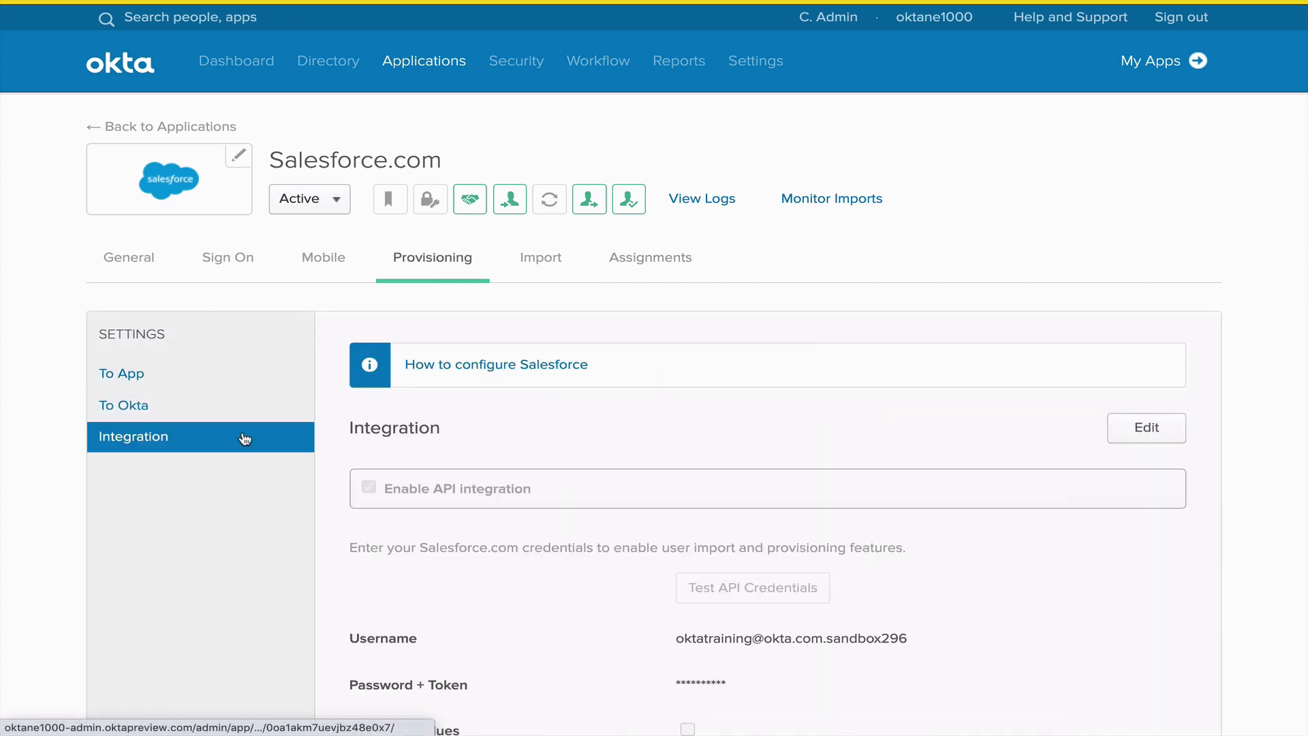
scroll(508, 575, "down", 2)
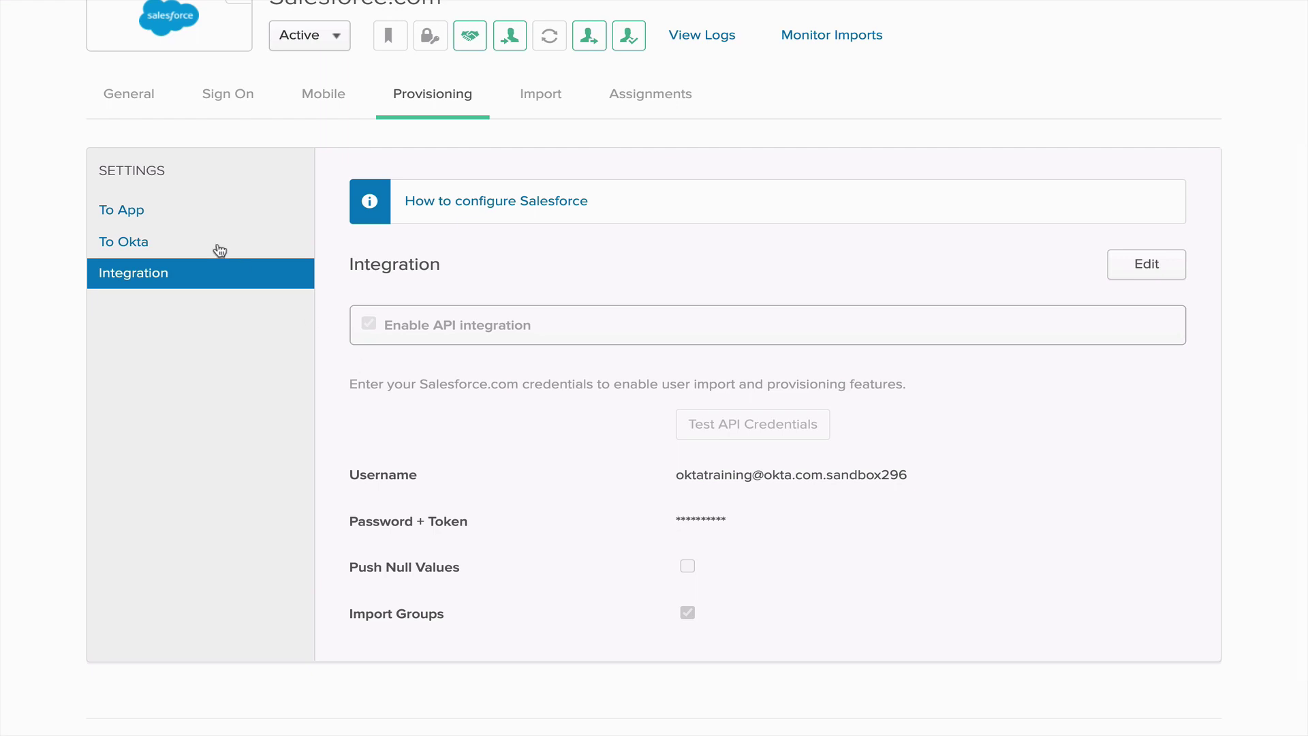
Step: Review the Okta-to-Salesforce.com provisioning settings for creating, updating and deactivating users
left_click(166, 210)
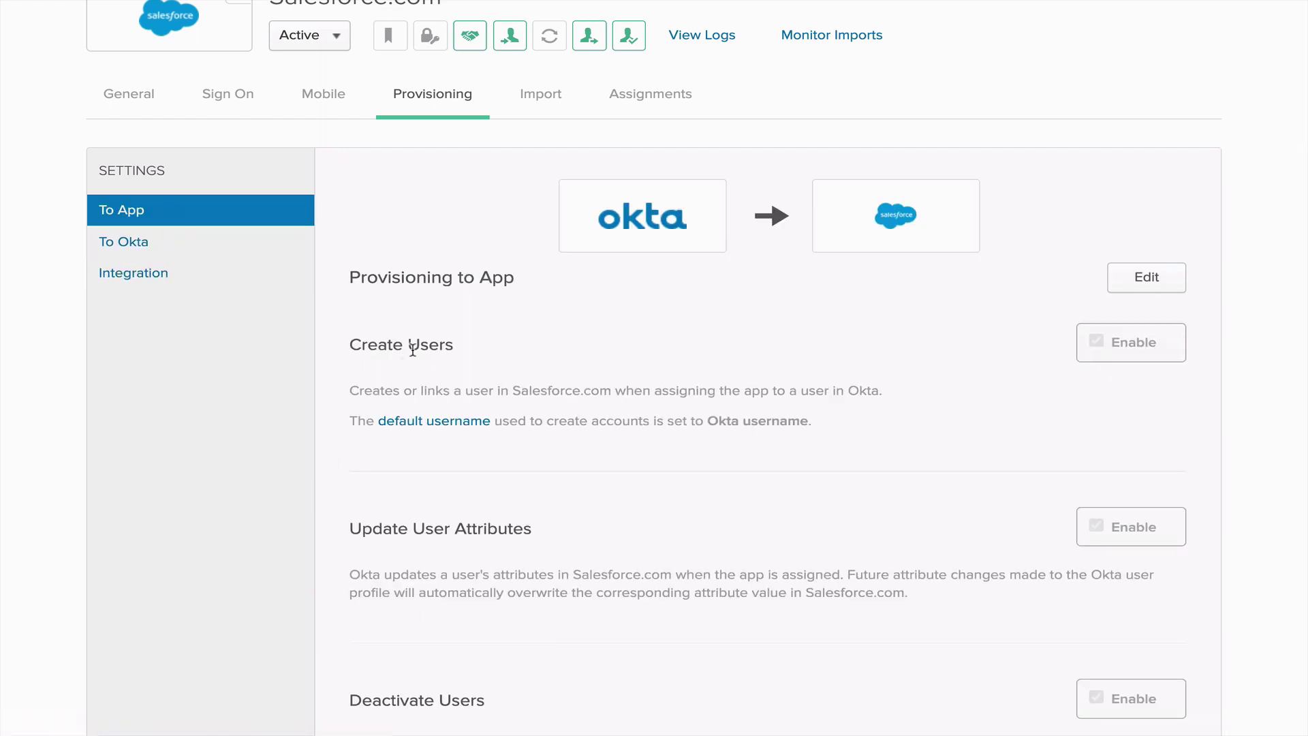
triple_click(398, 283)
left_click(655, 323)
scroll(898, 657, "down", 2)
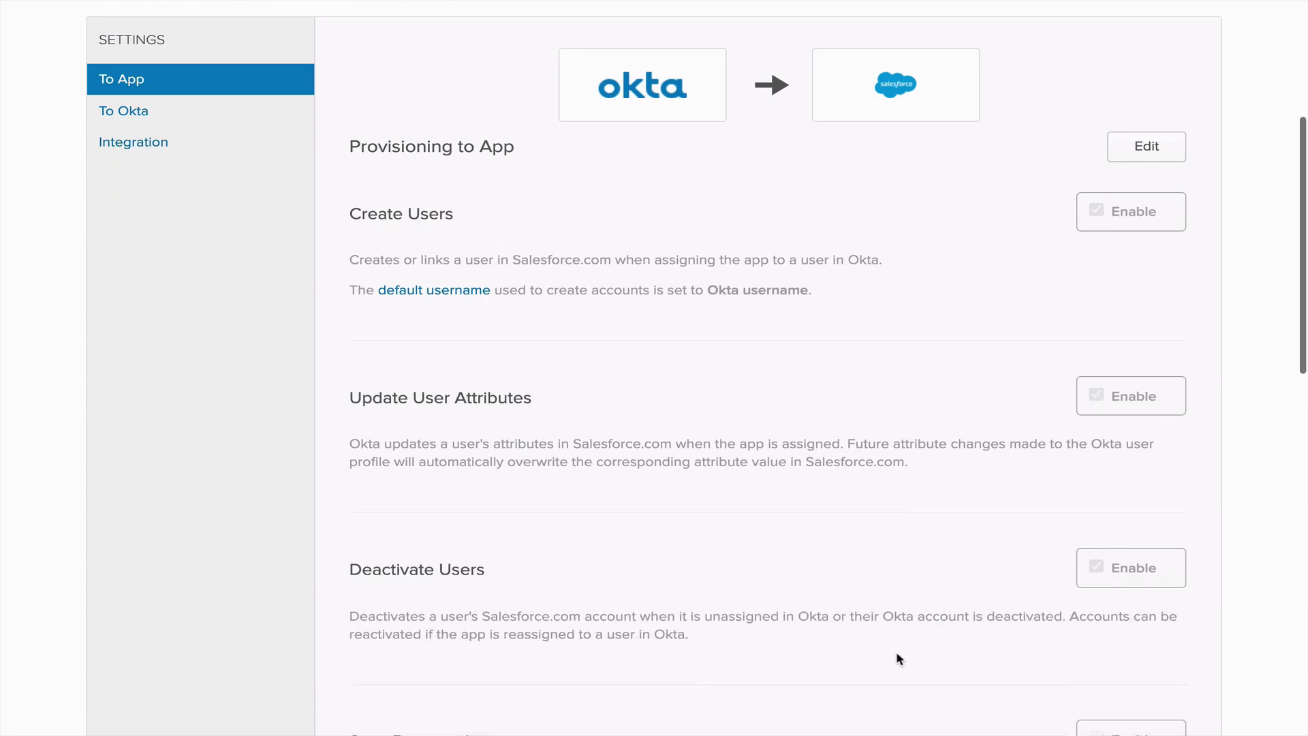
scroll(802, 576, "up", 3)
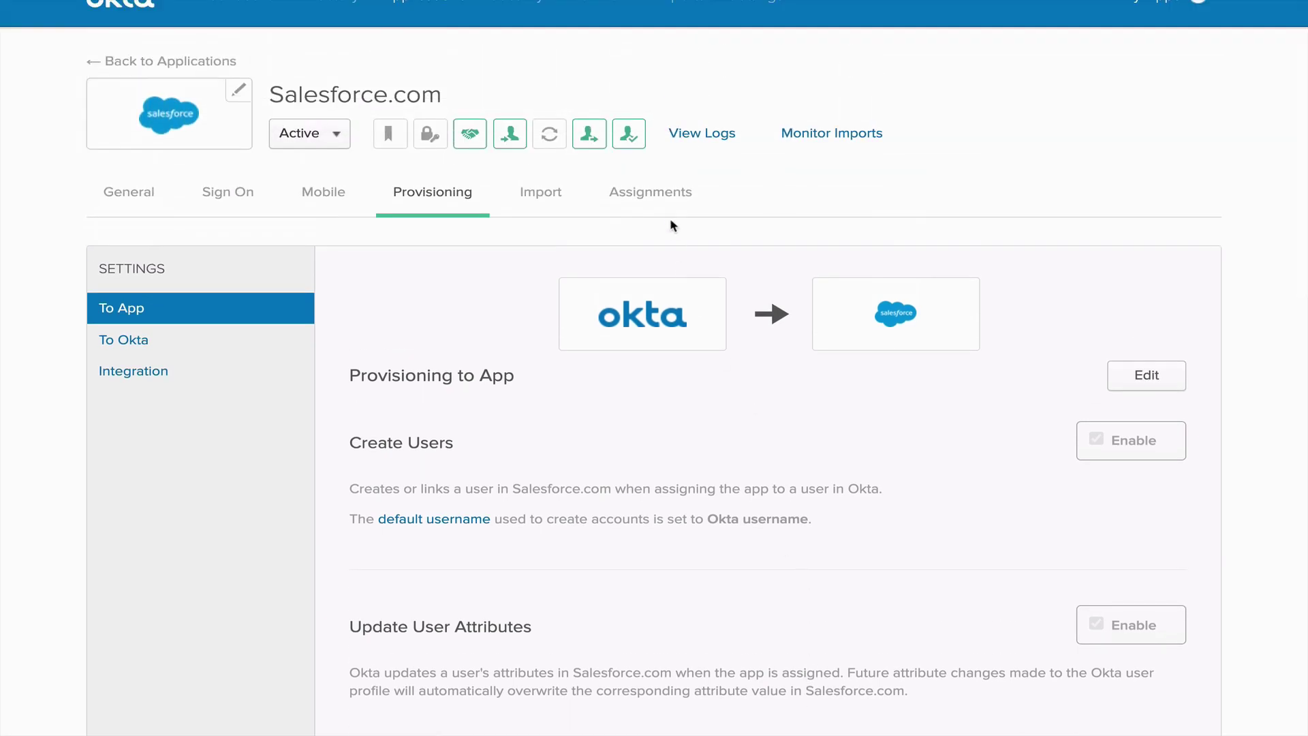
Step: Open the group-assigned user's Salesforce.com assignment and examine the External Id and the Profile value set by the group
left_click(666, 194)
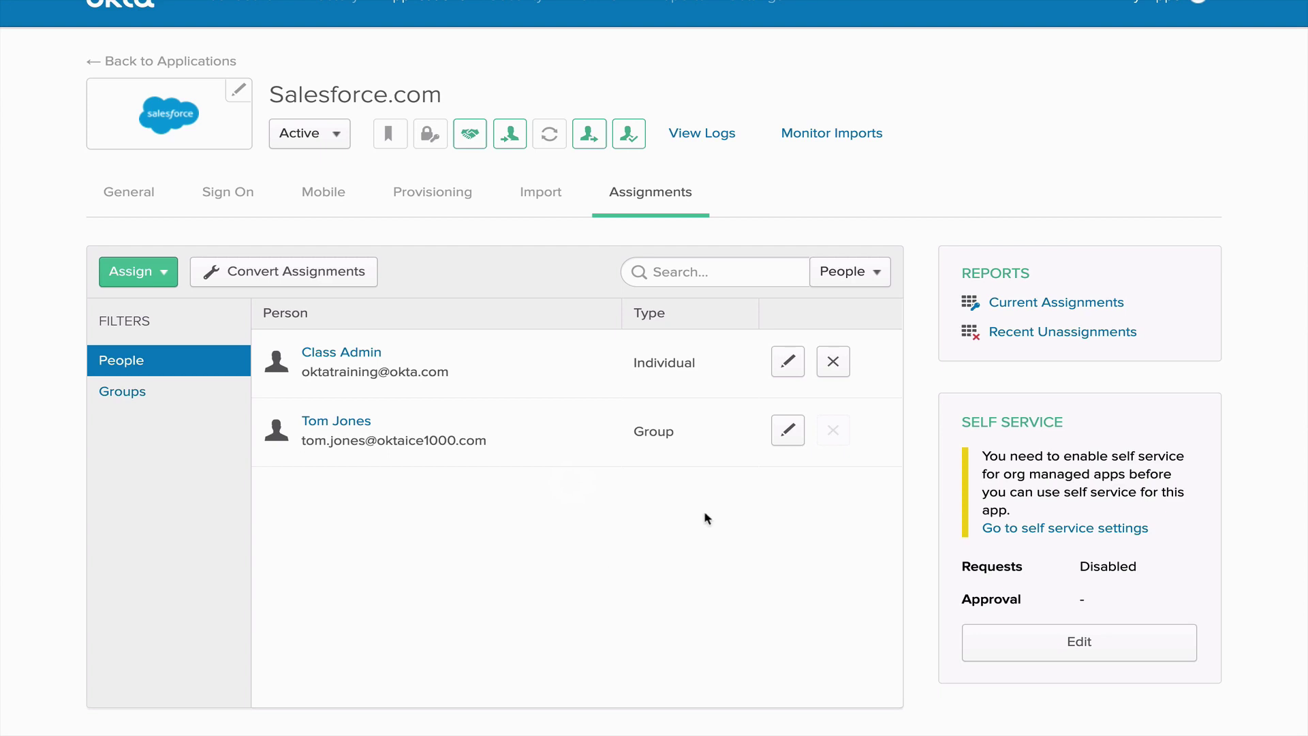
left_click(789, 430)
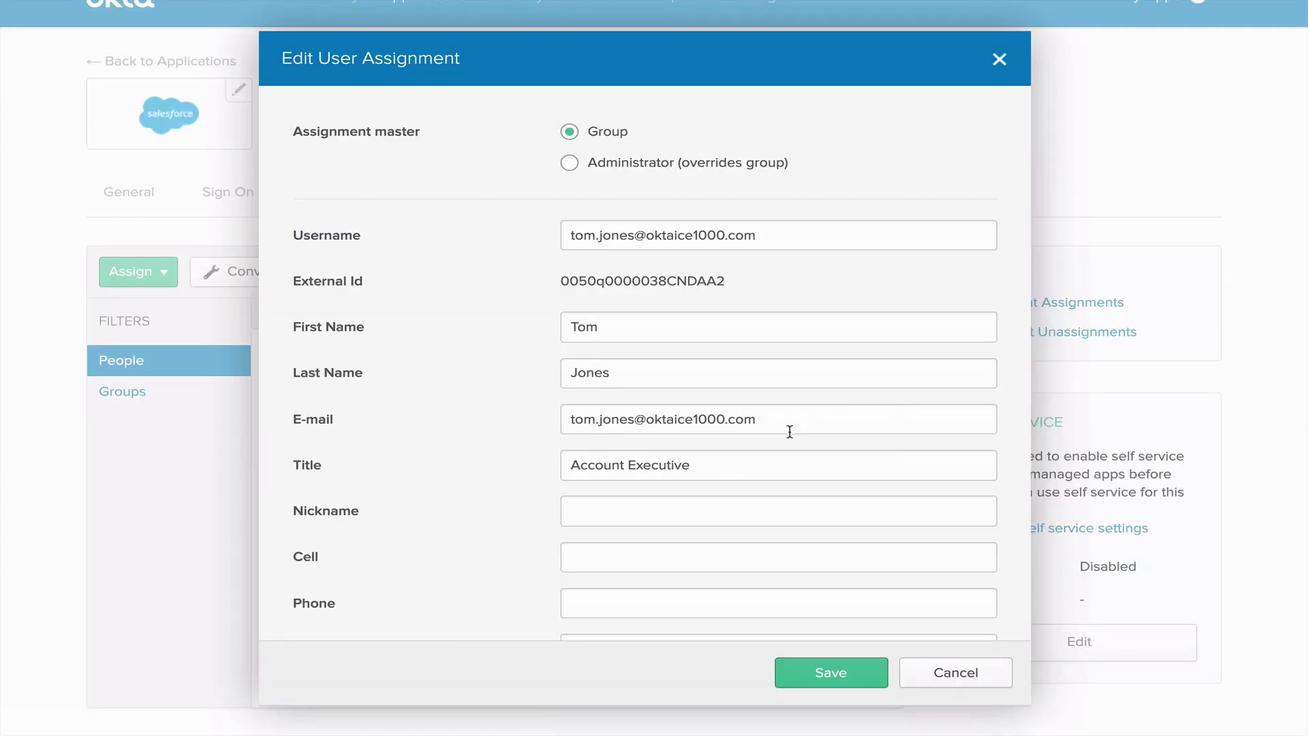
double_click(697, 282)
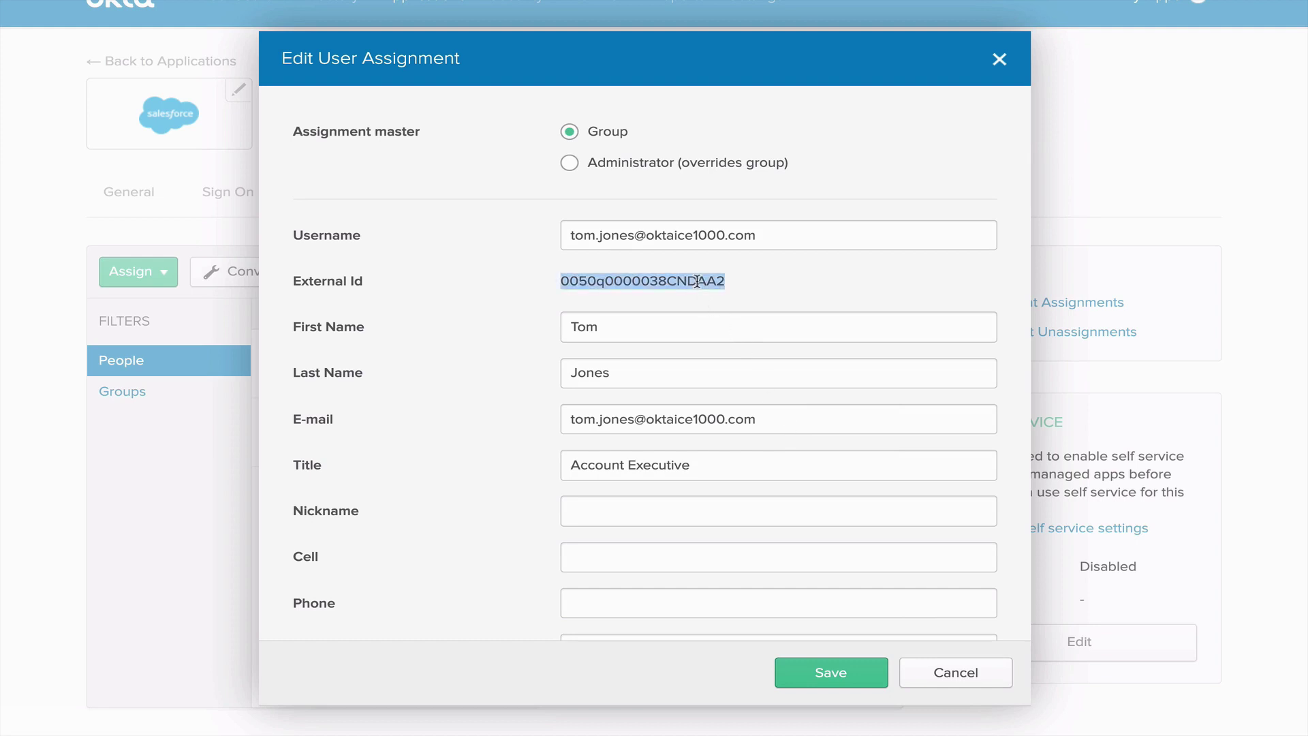
left_click(796, 293)
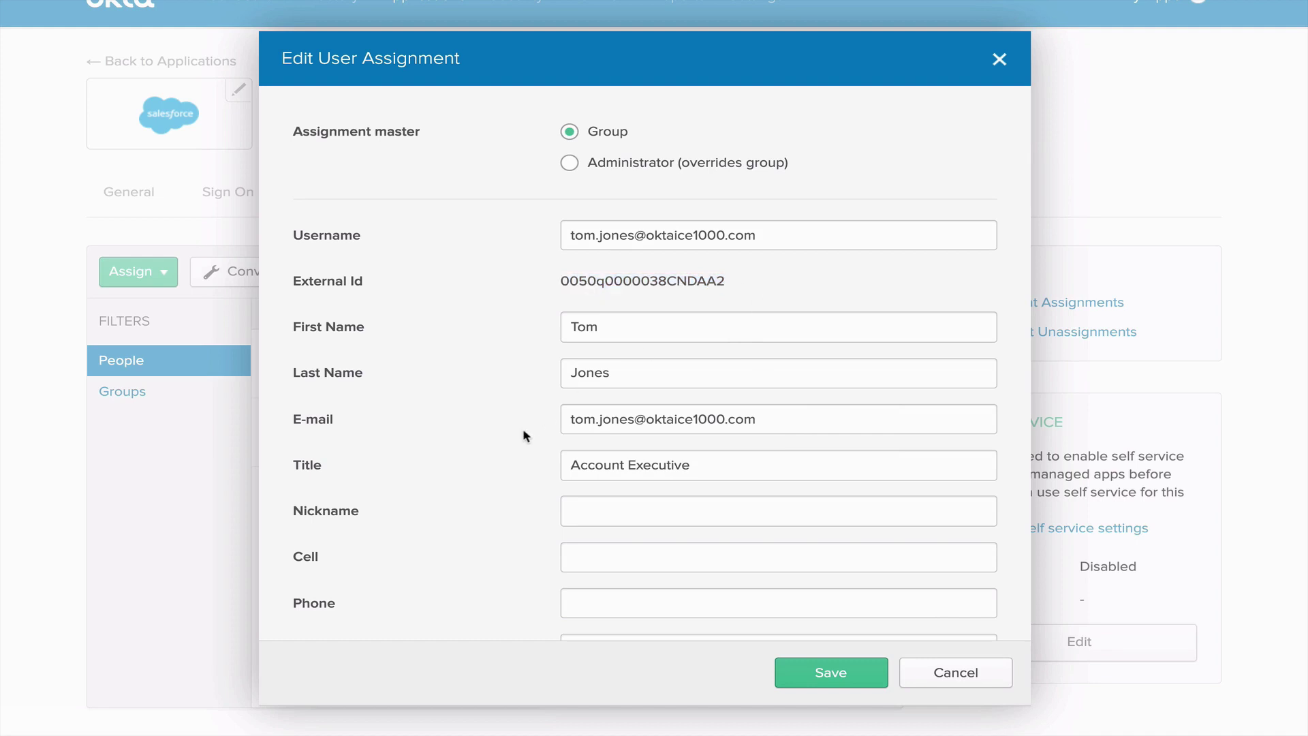
scroll(525, 436, "down", 3)
triple_click(599, 605)
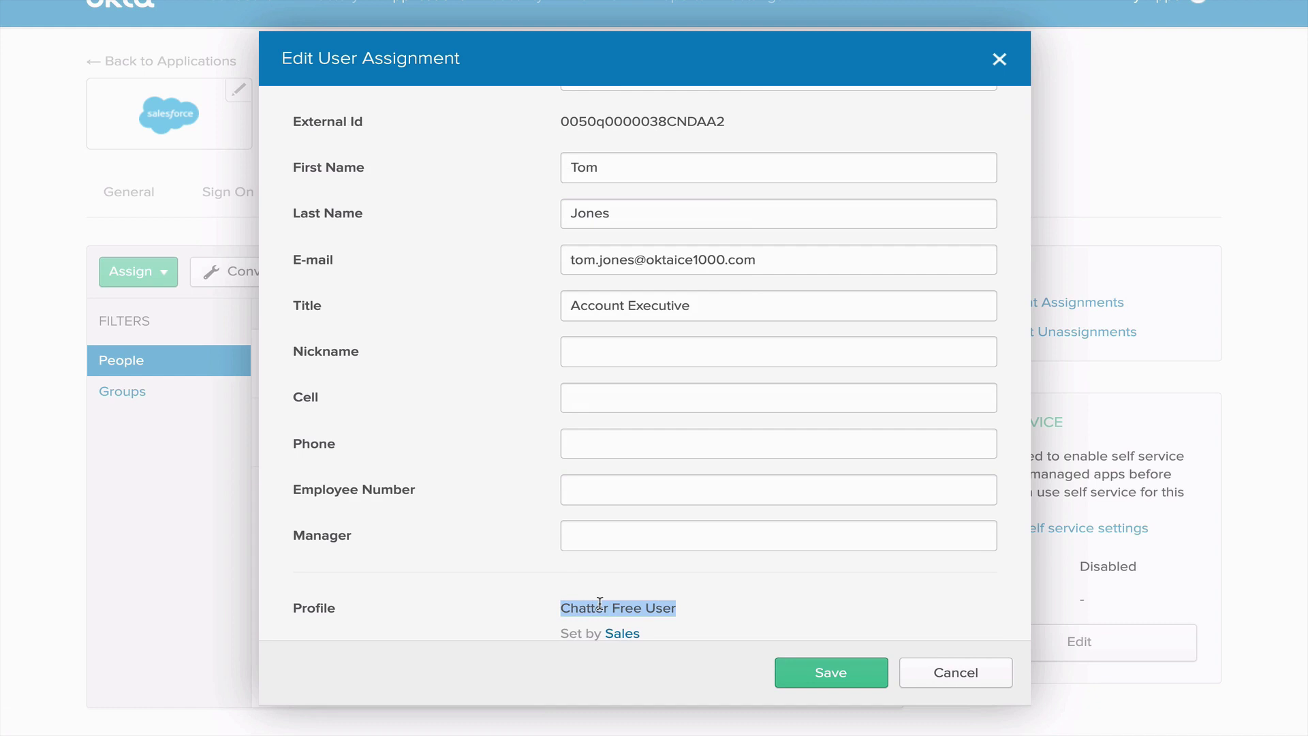
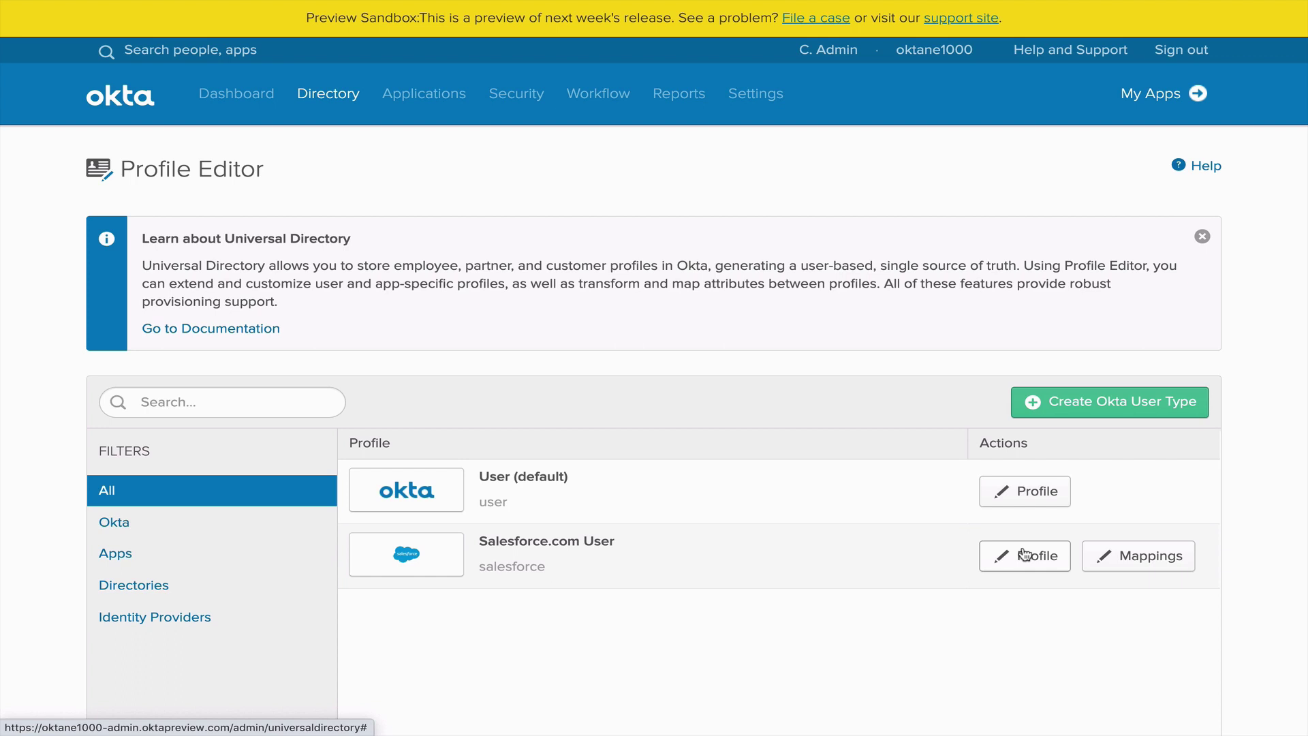
Step: Open the default Okta User profile in the Profile Editor and show only its custom attributes
left_click(1030, 495)
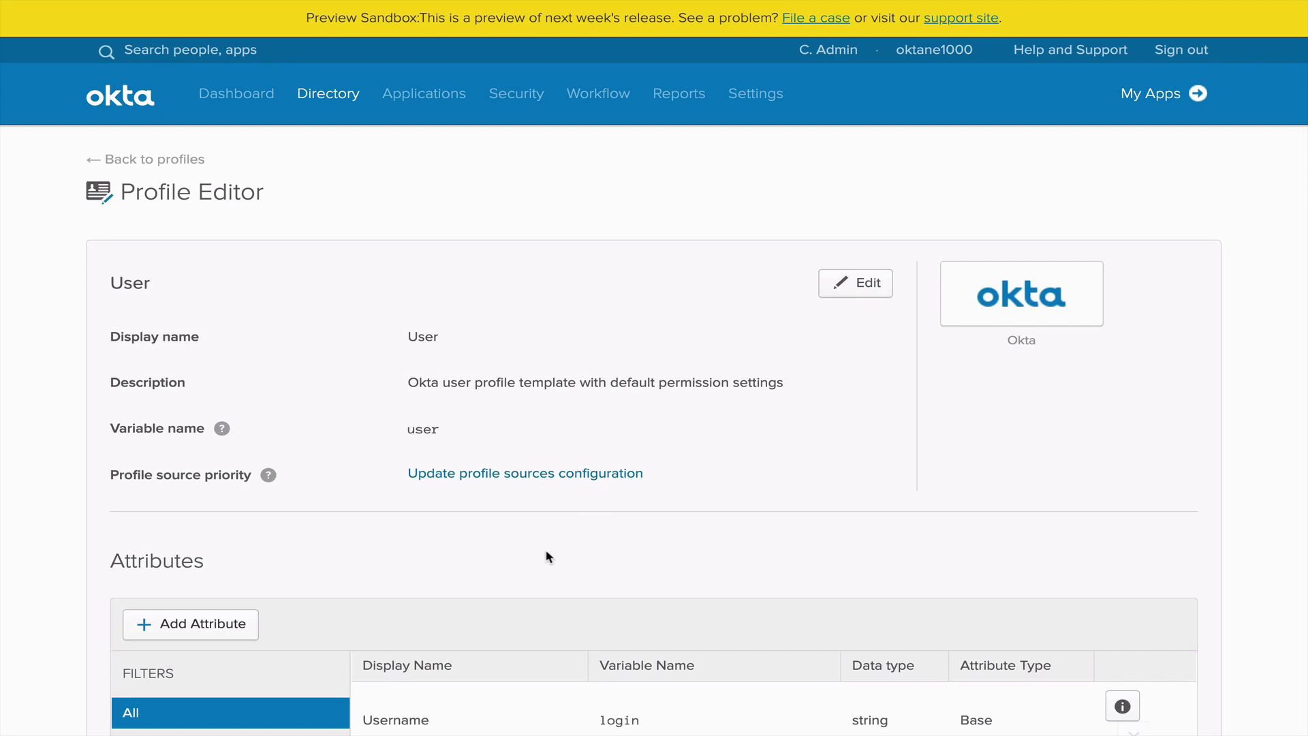
scroll(548, 556, "down", 3)
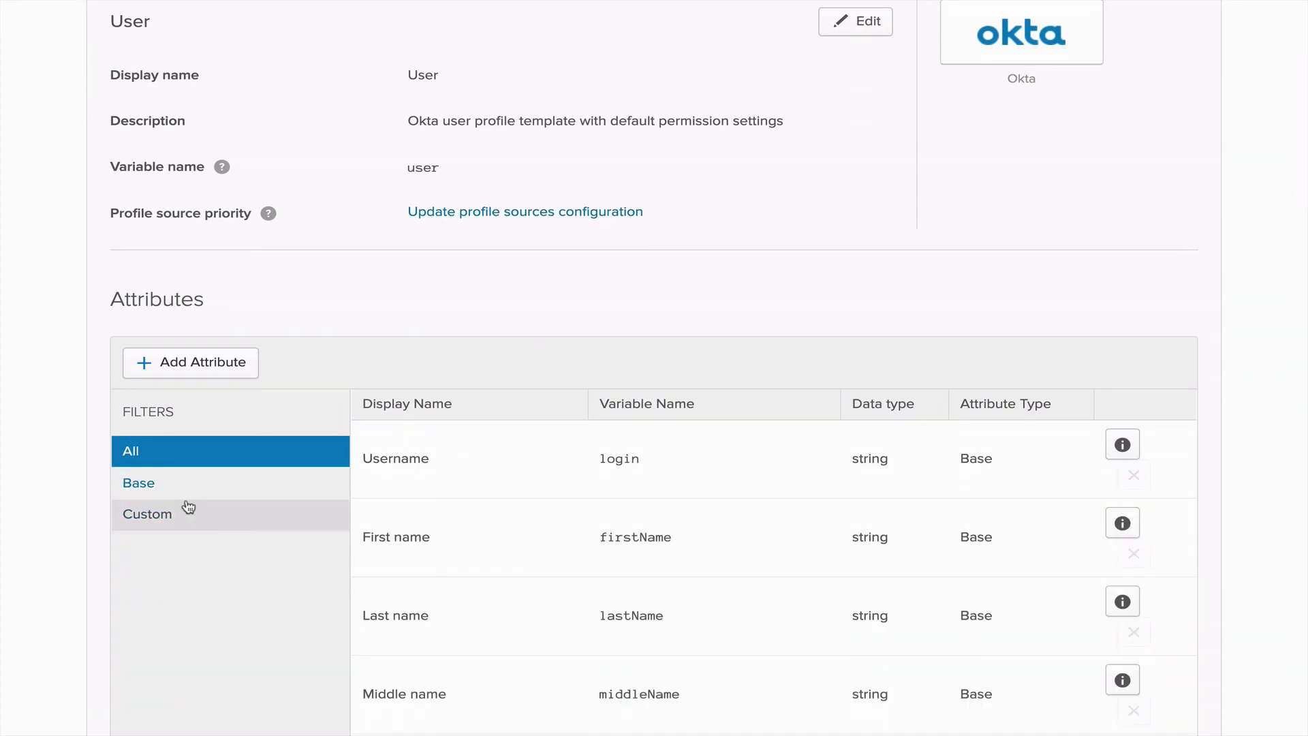
left_click(187, 505)
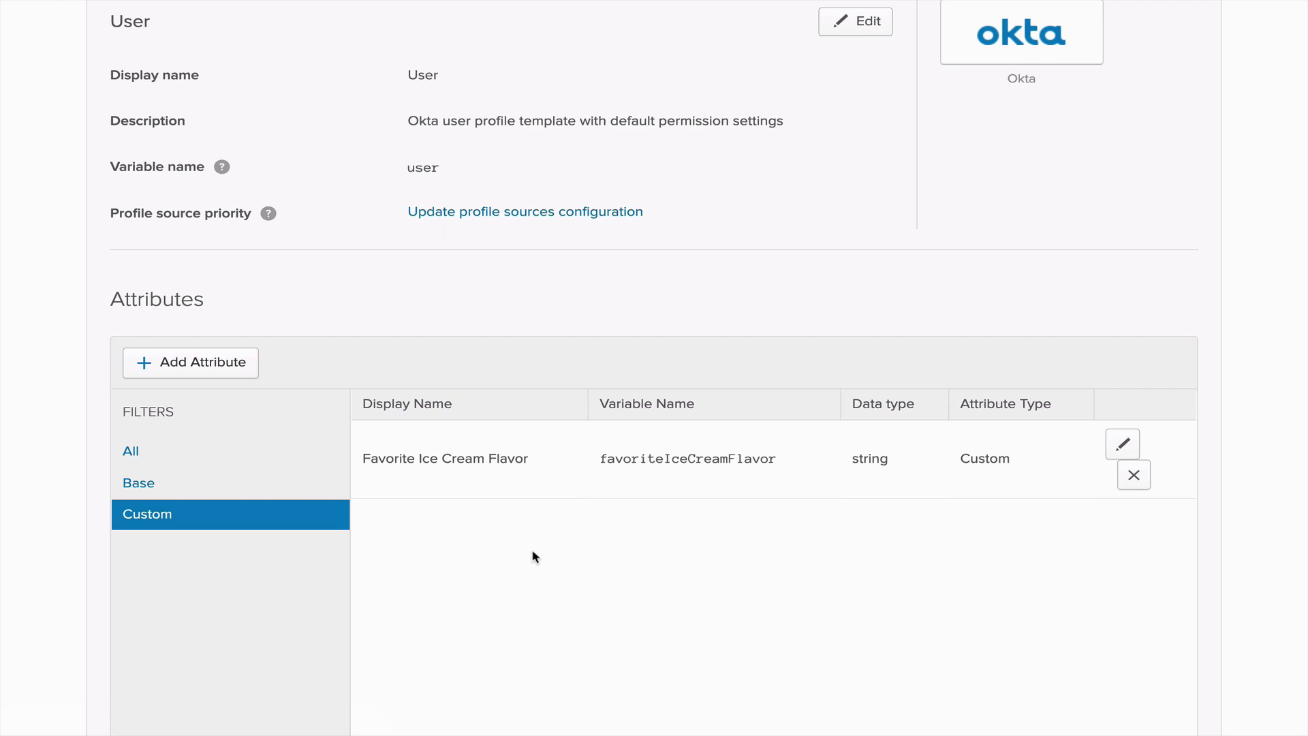
scroll(535, 557, "up", 4)
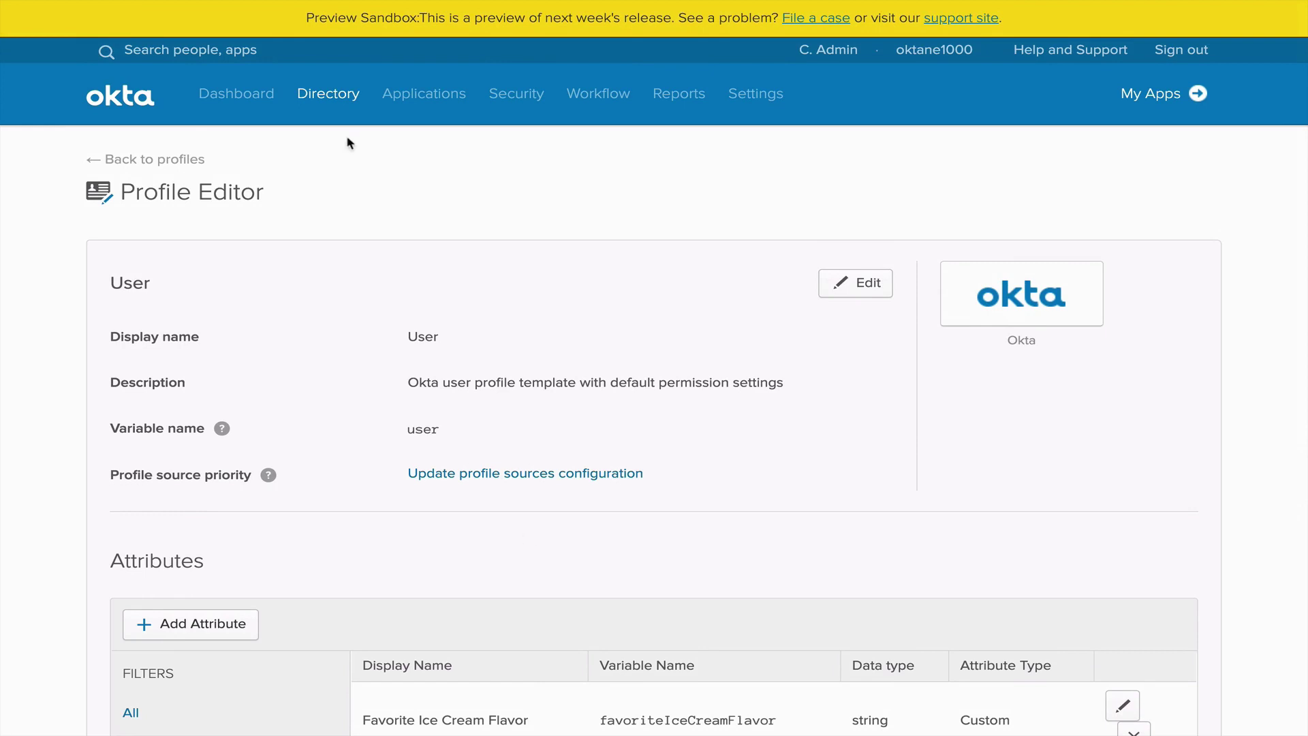
Step: Open the Salesforce.com User profile, view the schema attributes available to add, and cancel without adding any
mouse_move(341, 122)
left_click(346, 221)
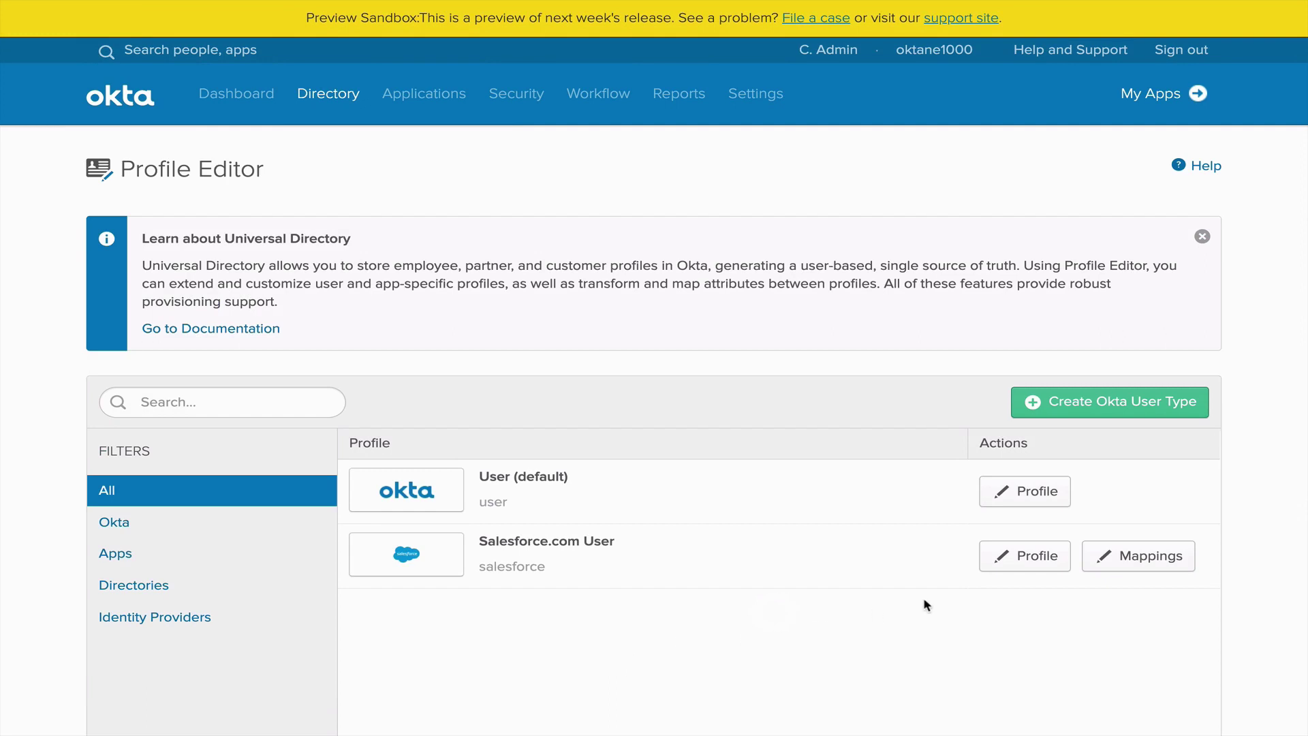
left_click(1015, 558)
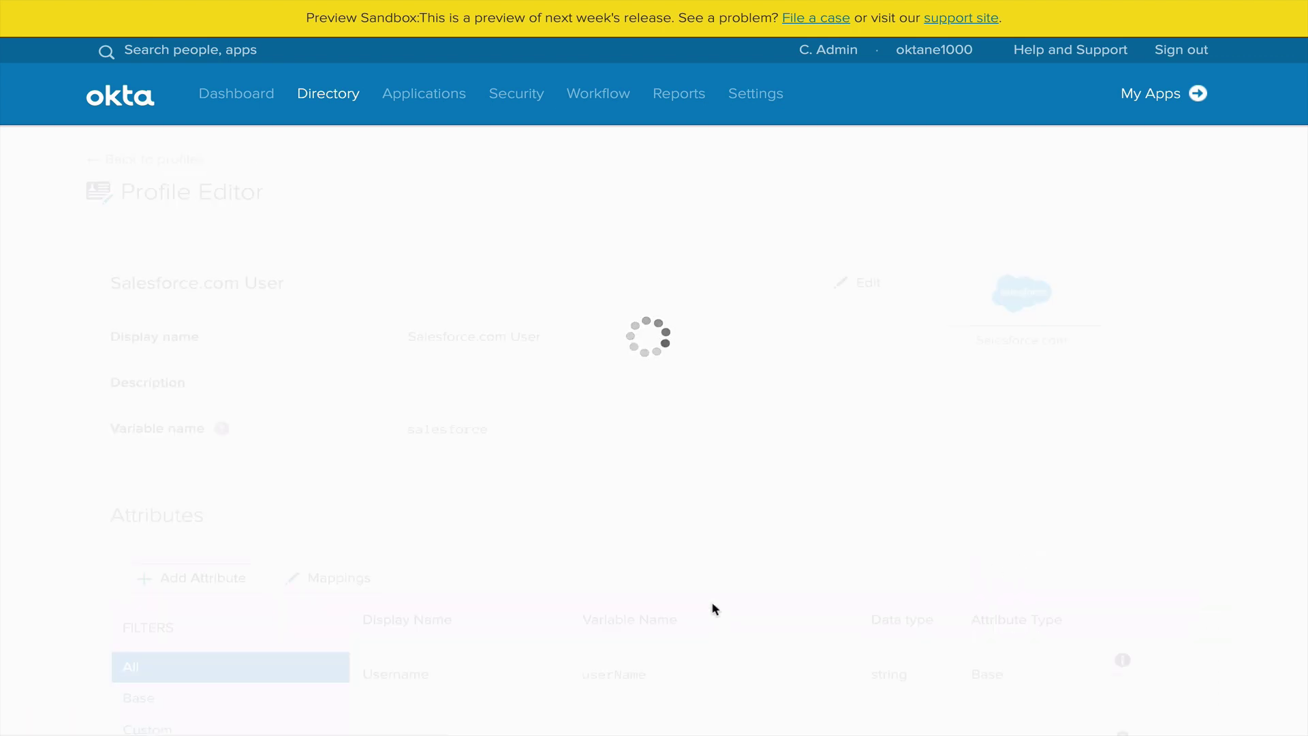
left_click(206, 579)
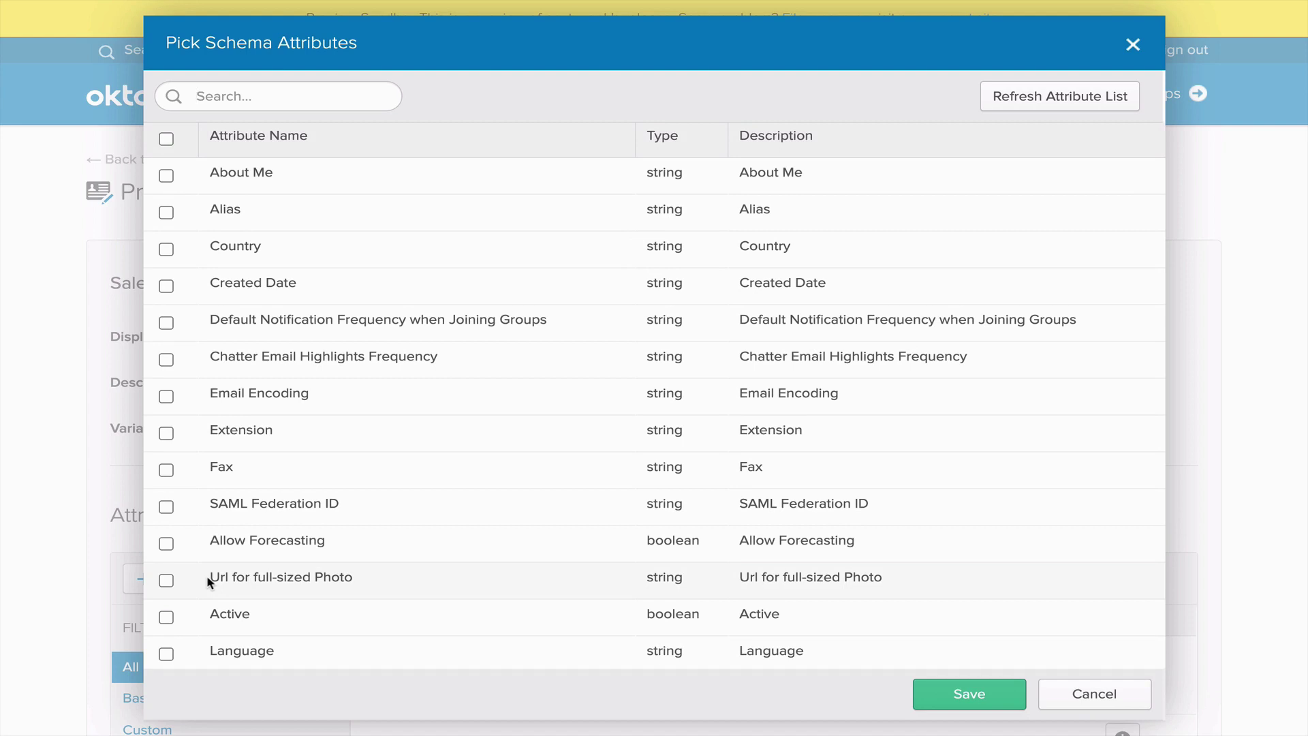
left_click(1095, 696)
Step: Review the Salesforce.com profile mappings, check the Okta User to Salesforce.com direction down to Favorite_Ice_Cream_Flavor__c, and close them without saving
left_click(343, 579)
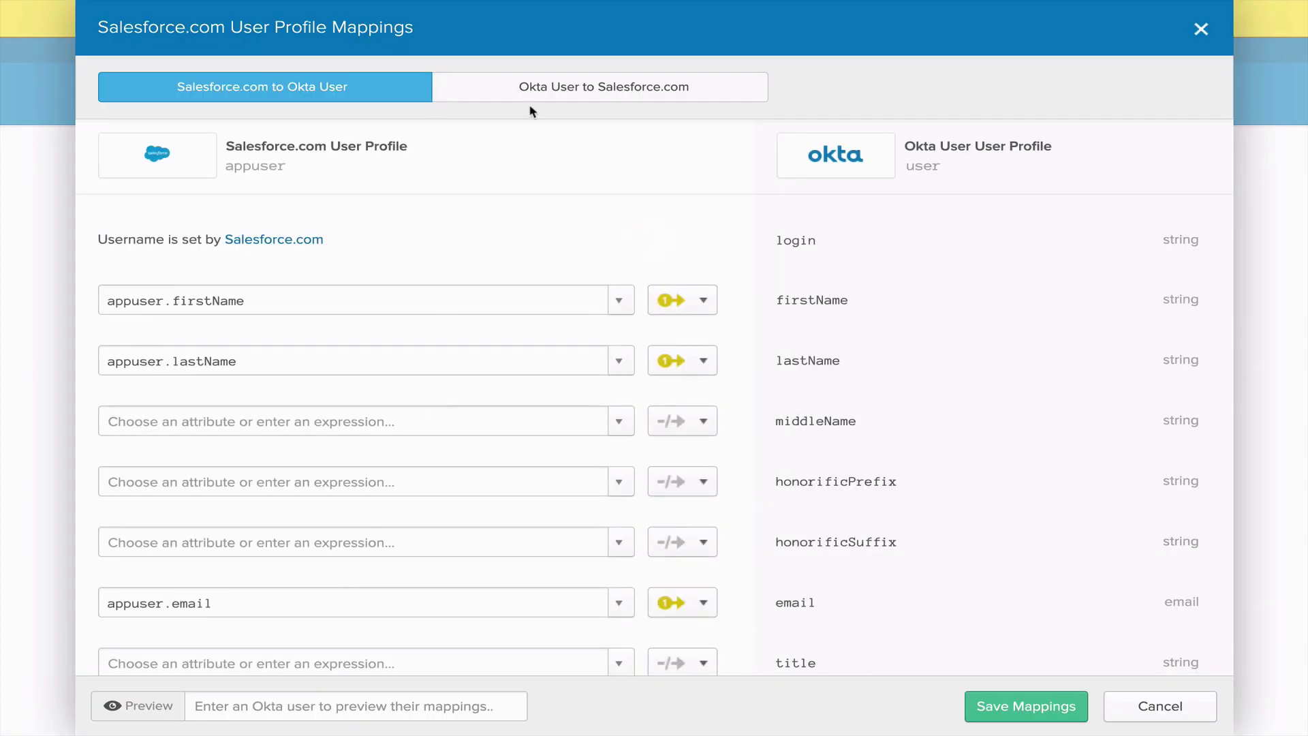
left_click(606, 99)
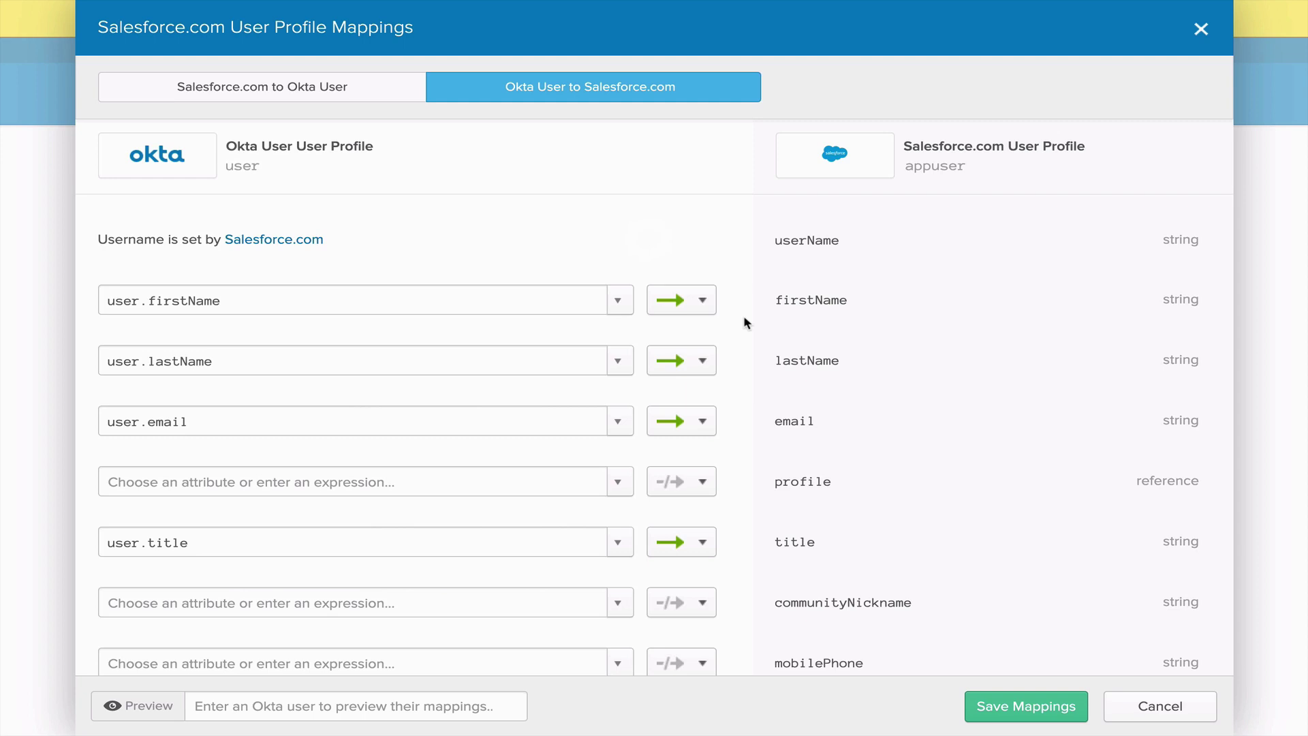
scroll(744, 323, "down", 5)
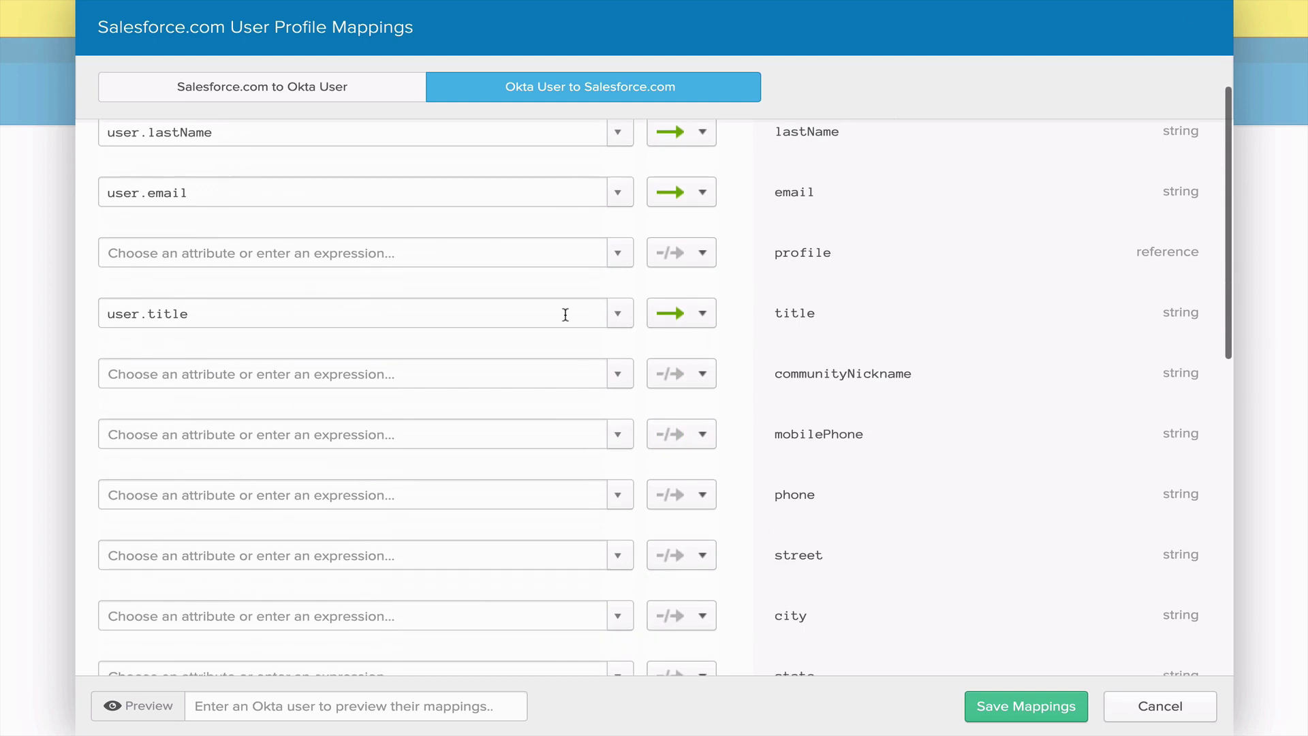
scroll(733, 321, "down", 1)
scroll(733, 322, "down", 15)
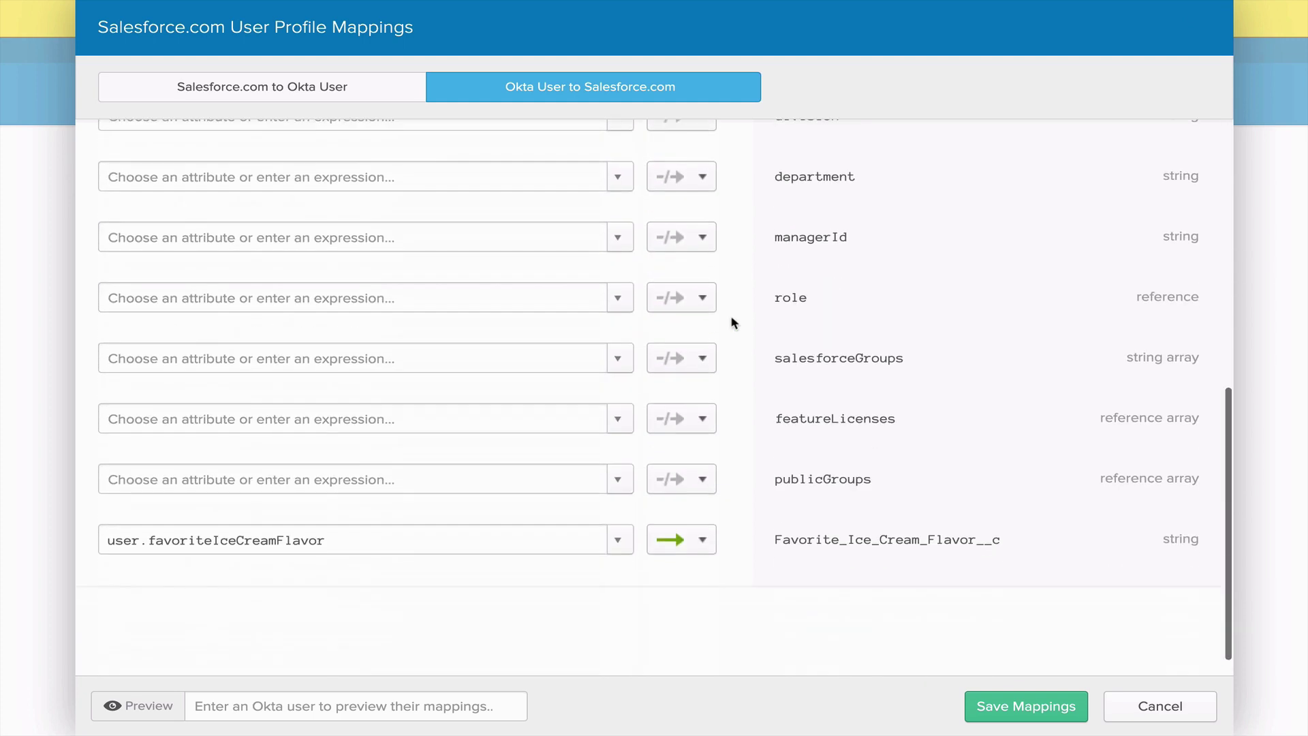
scroll(734, 323, "down", 4)
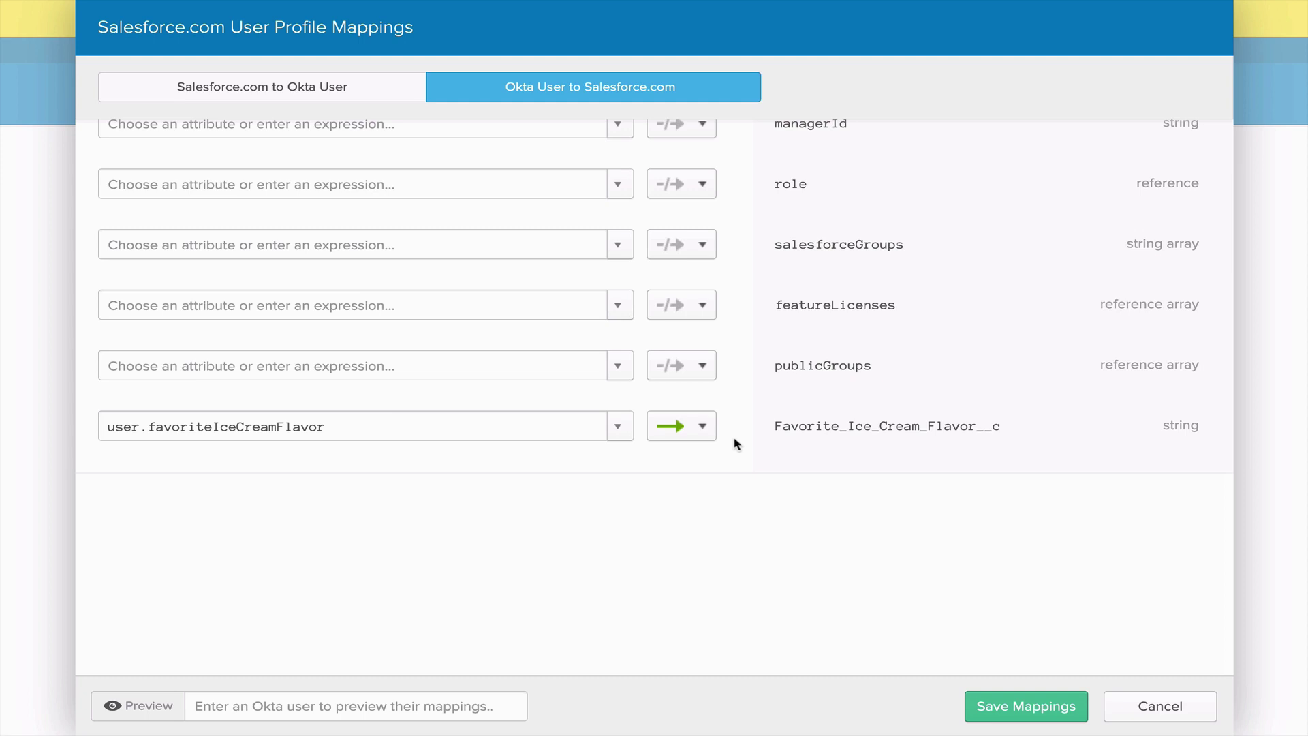
left_click(1148, 706)
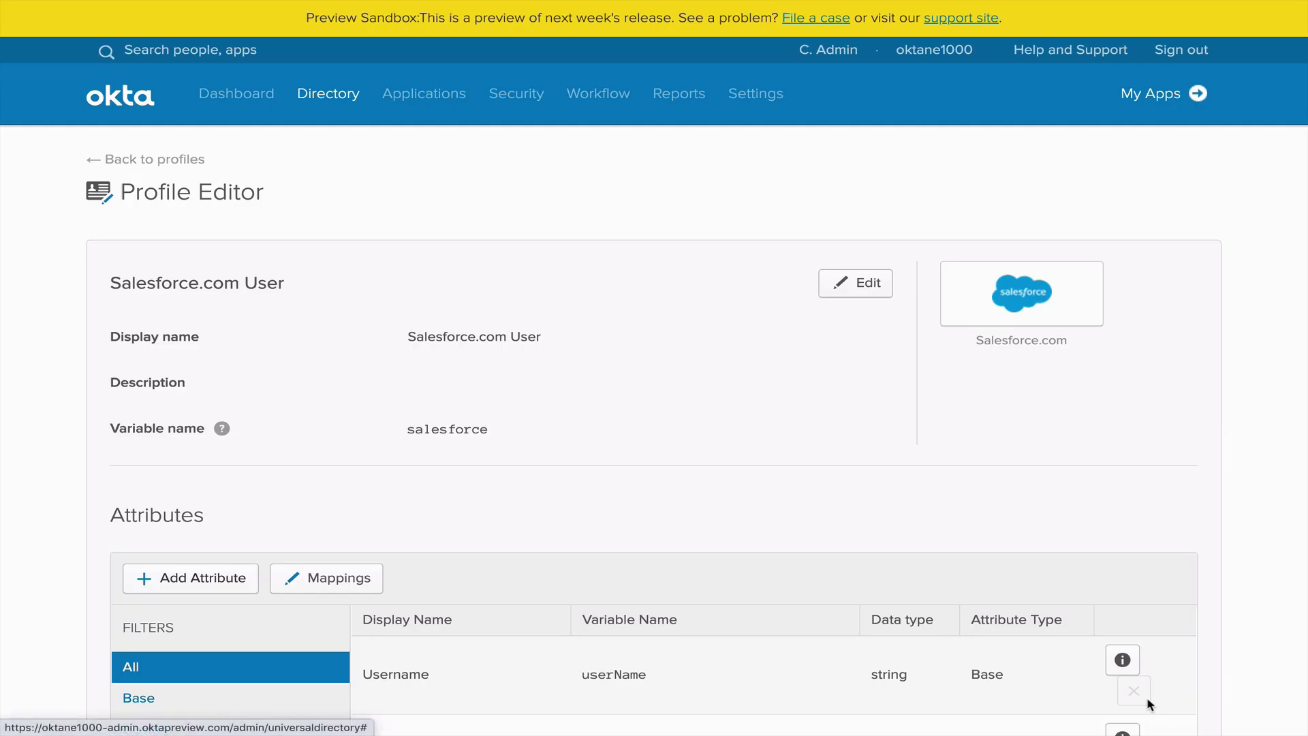
Step: Open the Salesforce-assigned user's profile from the people directory and examine the attributes down to Favorite Ice Cream Flavor
mouse_move(337, 103)
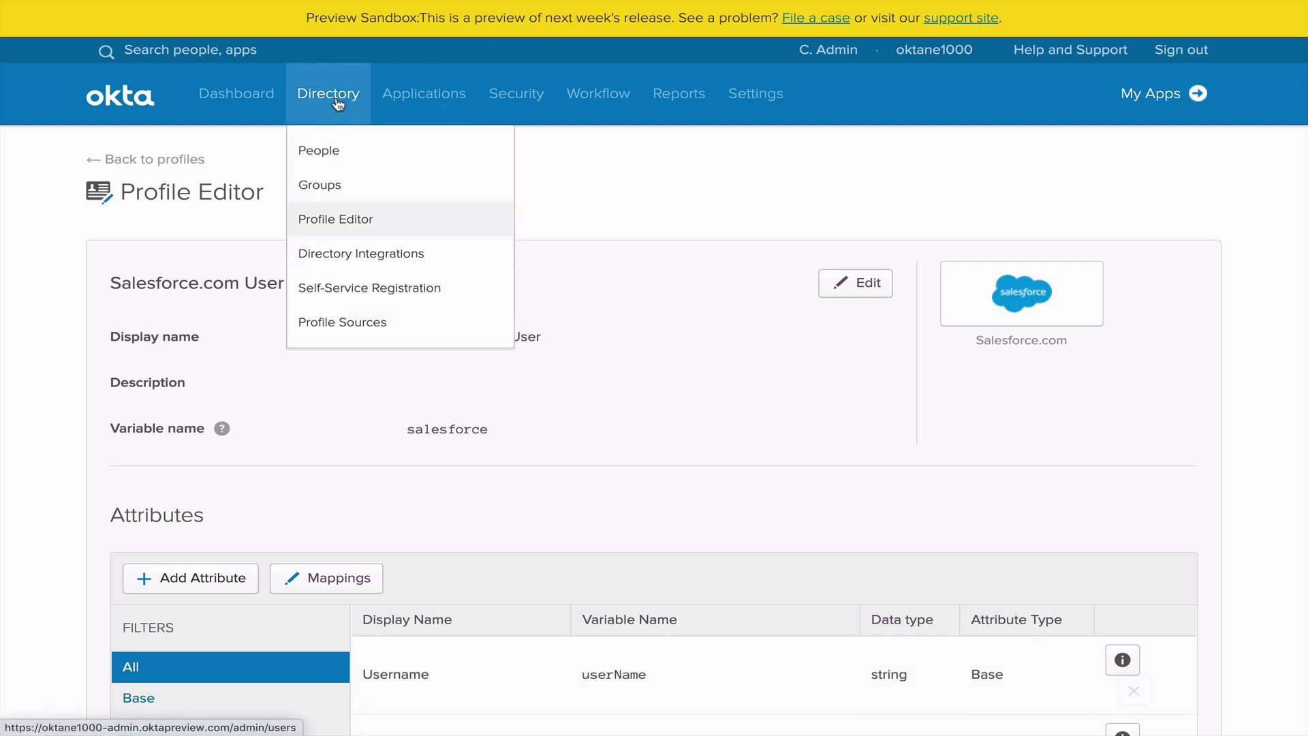
left_click(323, 153)
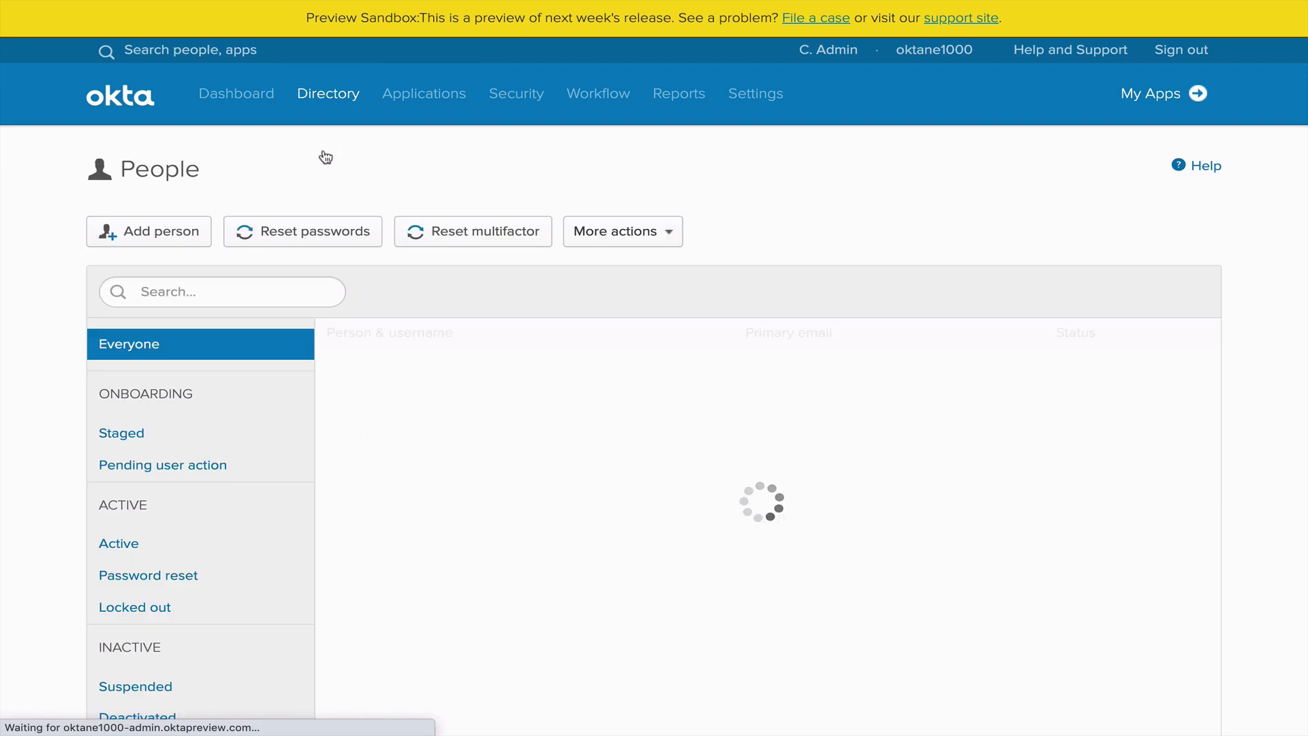
left_click(379, 569)
left_click(361, 257)
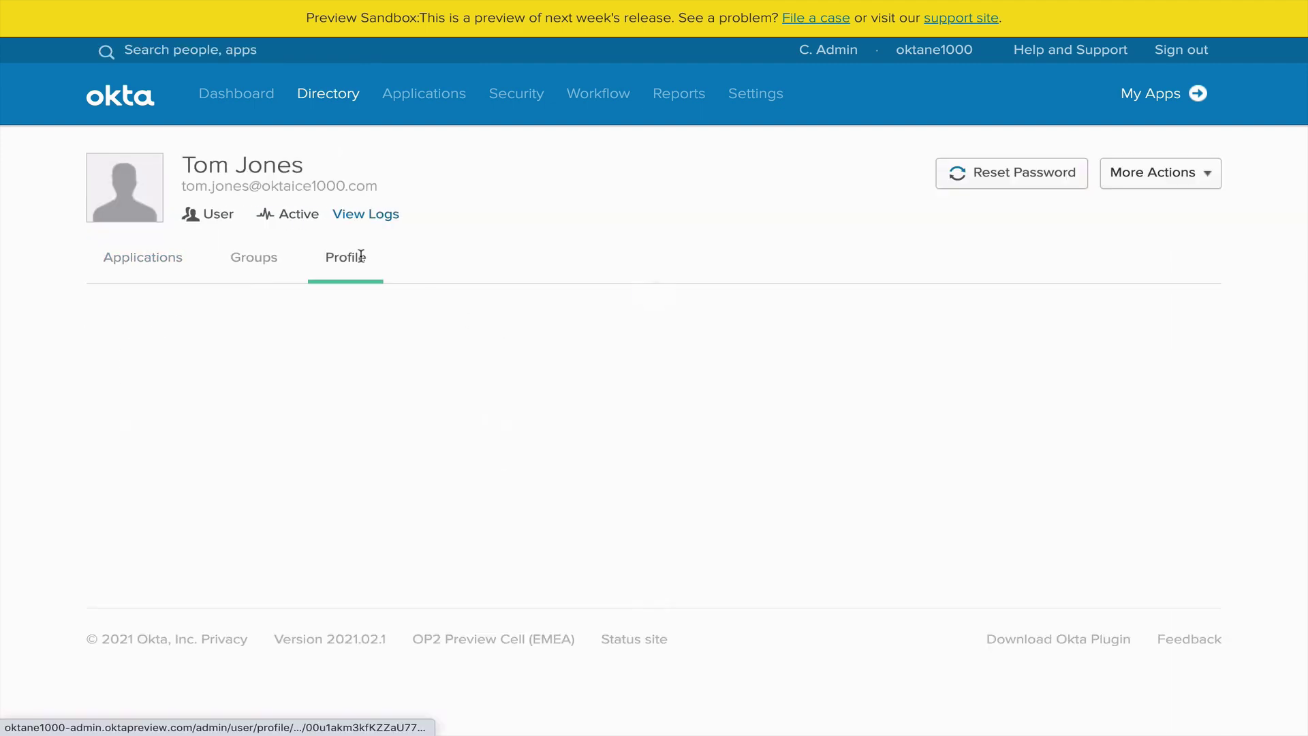
scroll(804, 478, "down", 2)
scroll(804, 479, "down", 8)
scroll(804, 479, "down", 12)
scroll(804, 478, "down", 6)
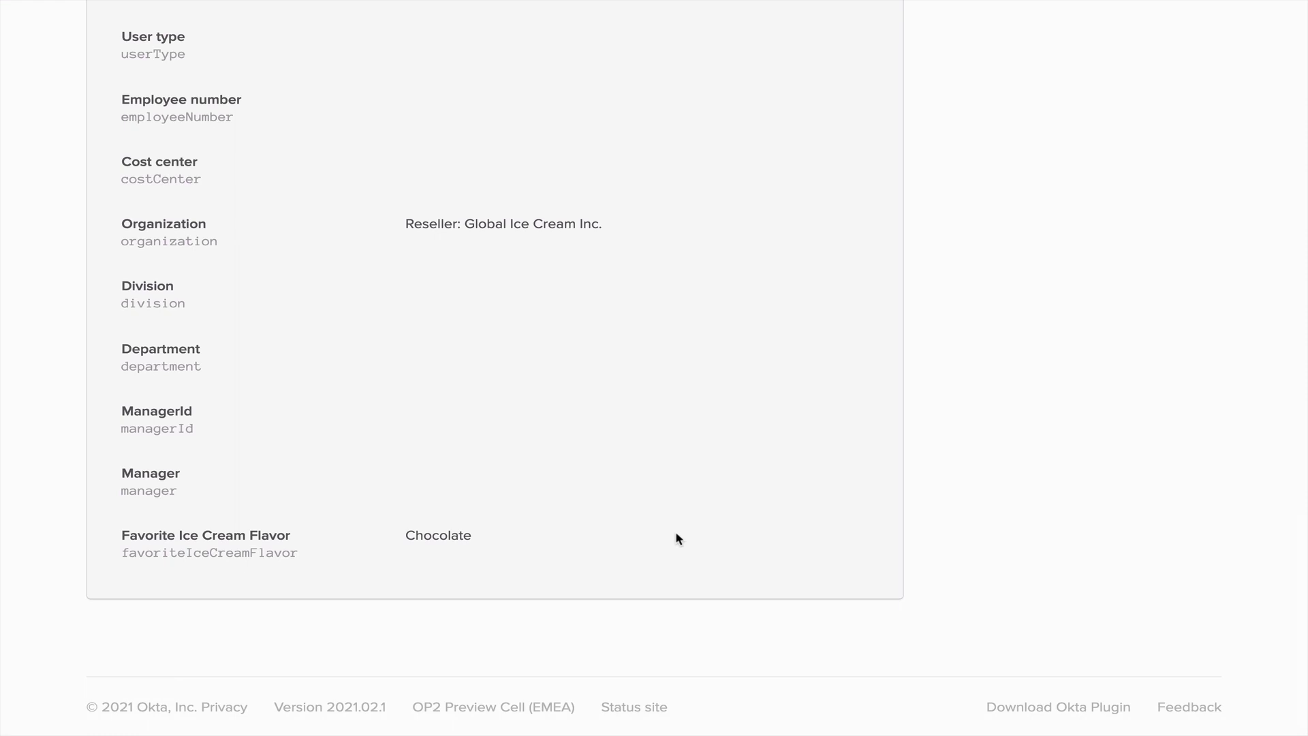
scroll(676, 535, "up", 6)
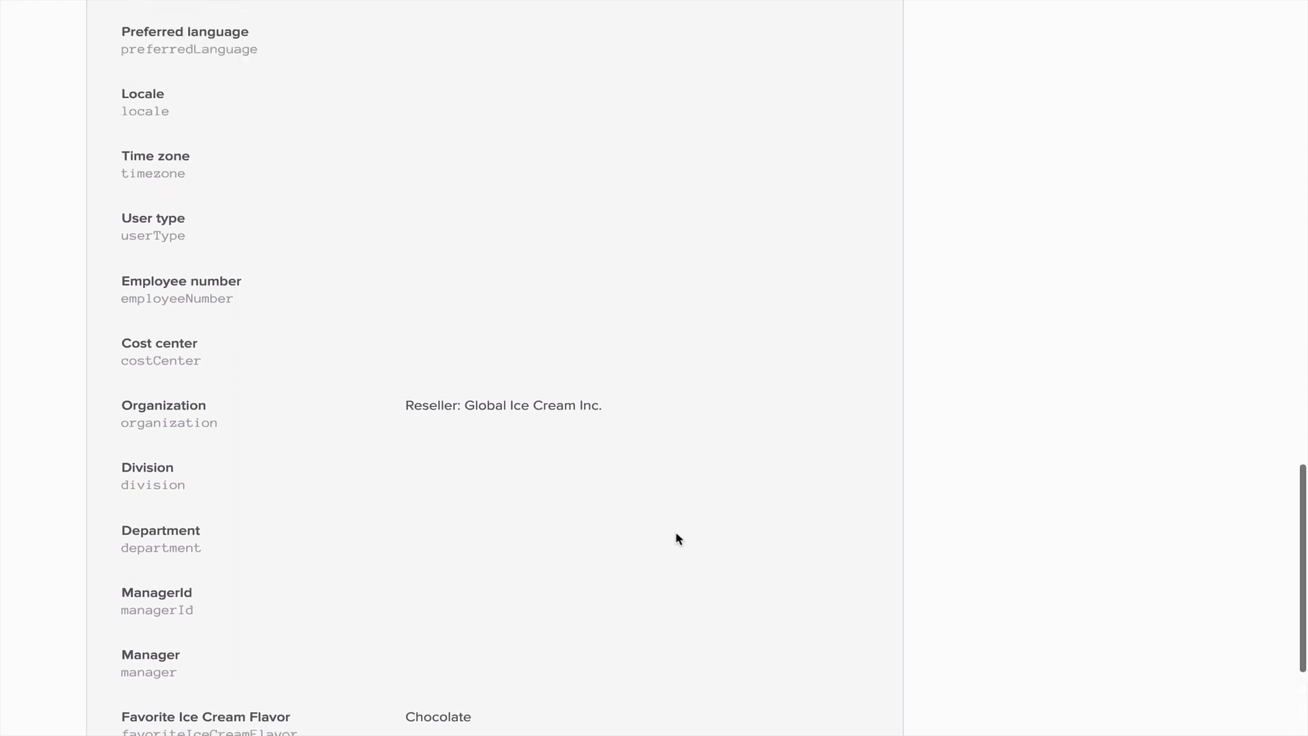
scroll(677, 535, "up", 12)
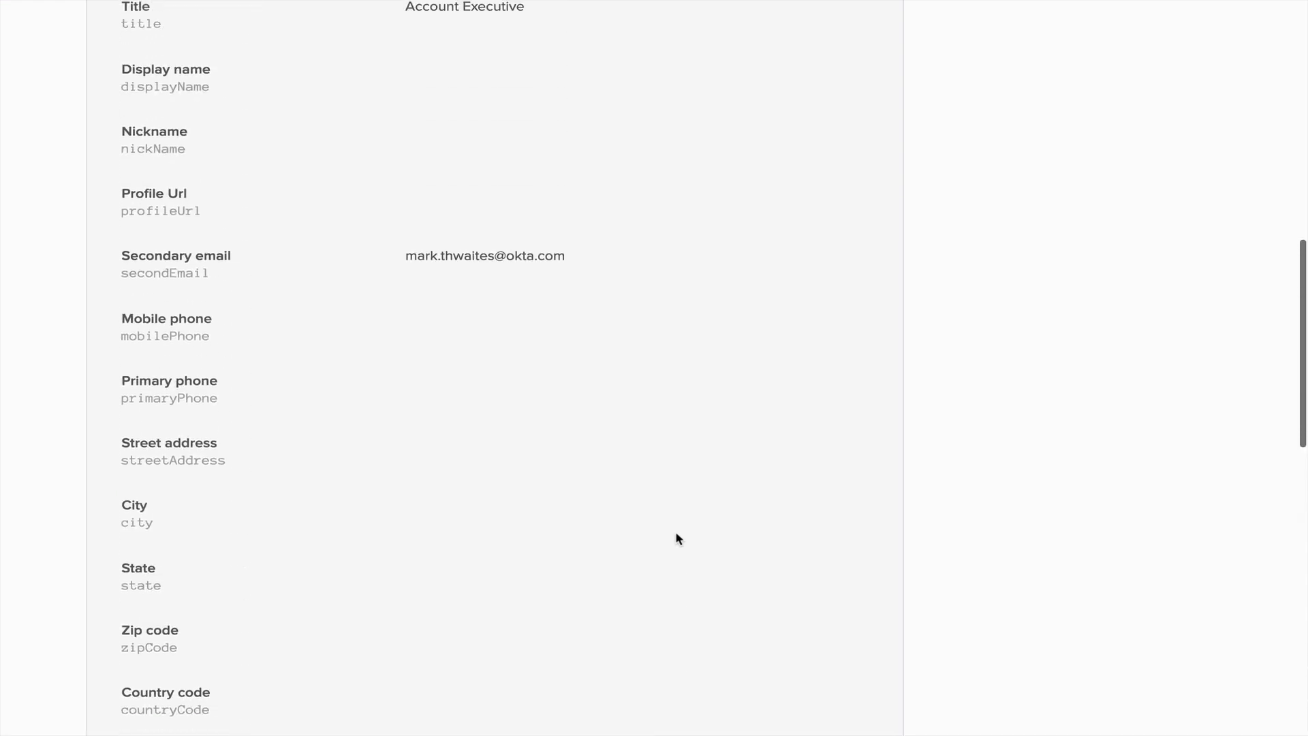
scroll(676, 533, "up", 10)
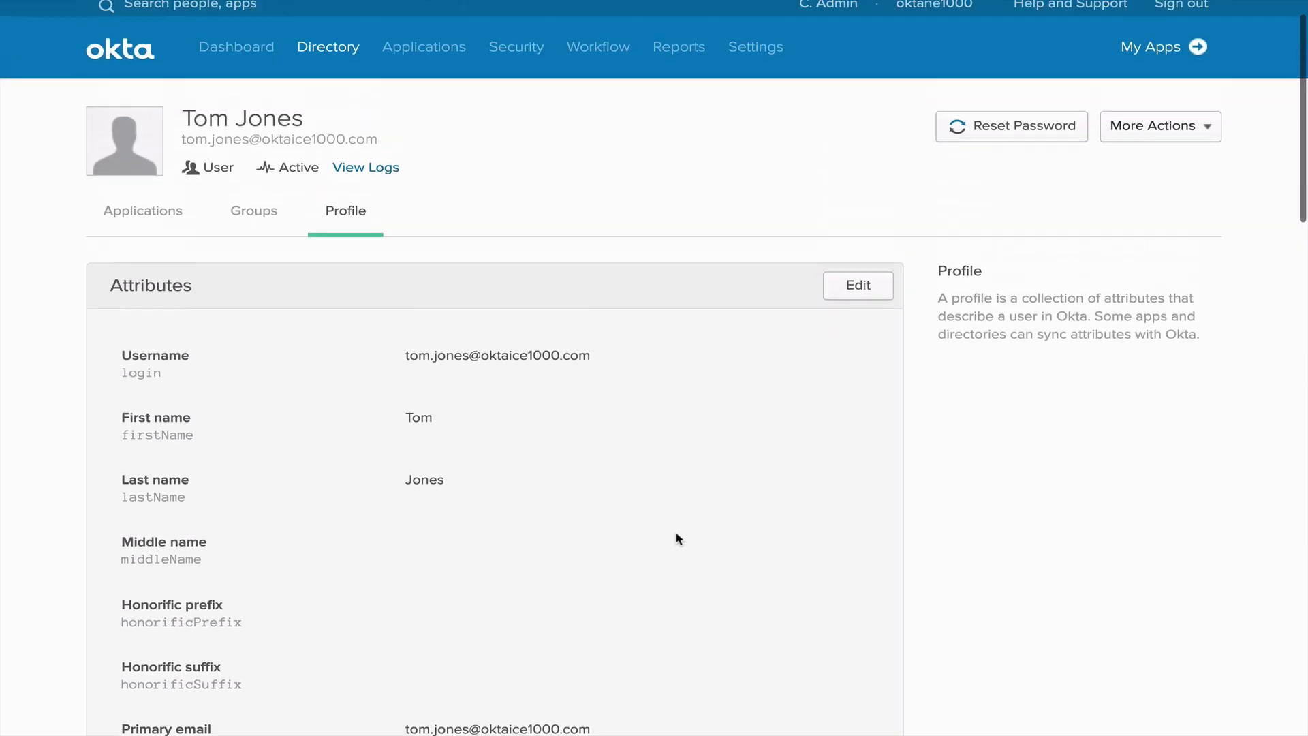
Step: Return to the applications list and open the Salesforce.com application
mouse_move(417, 96)
left_click(432, 150)
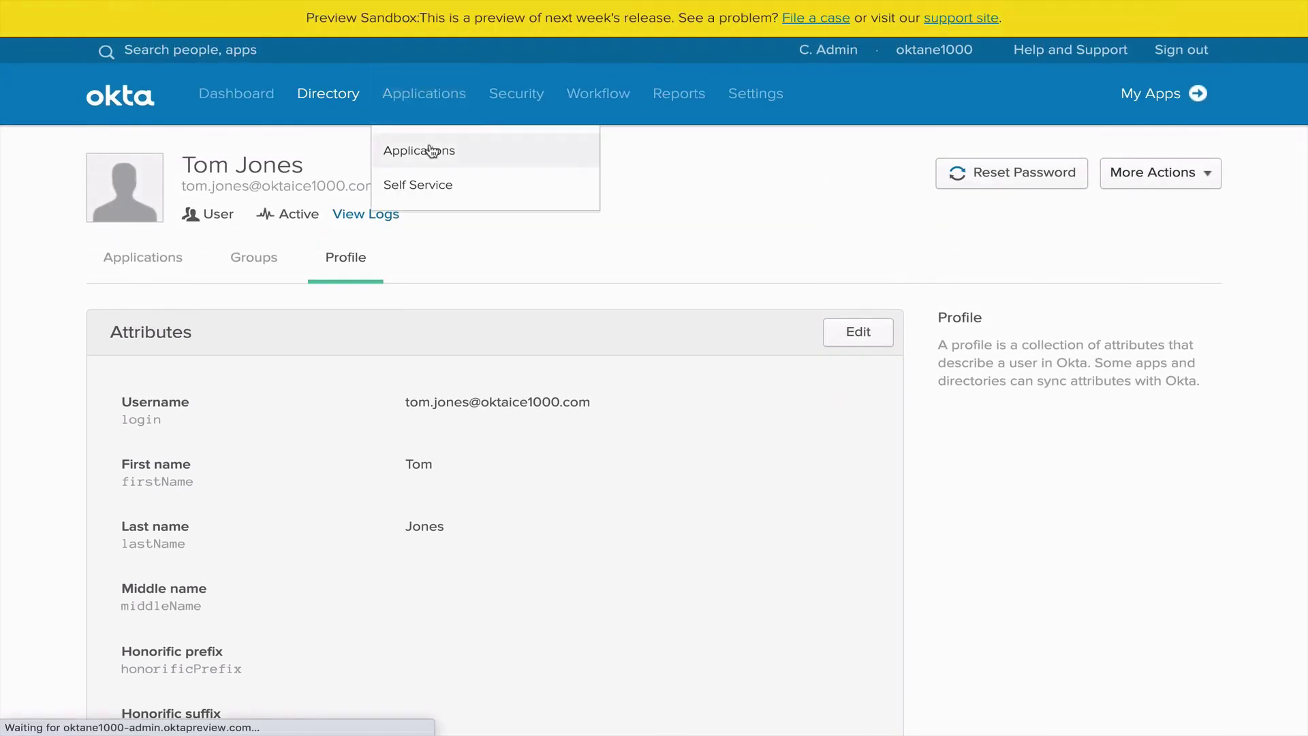
left_click(524, 504)
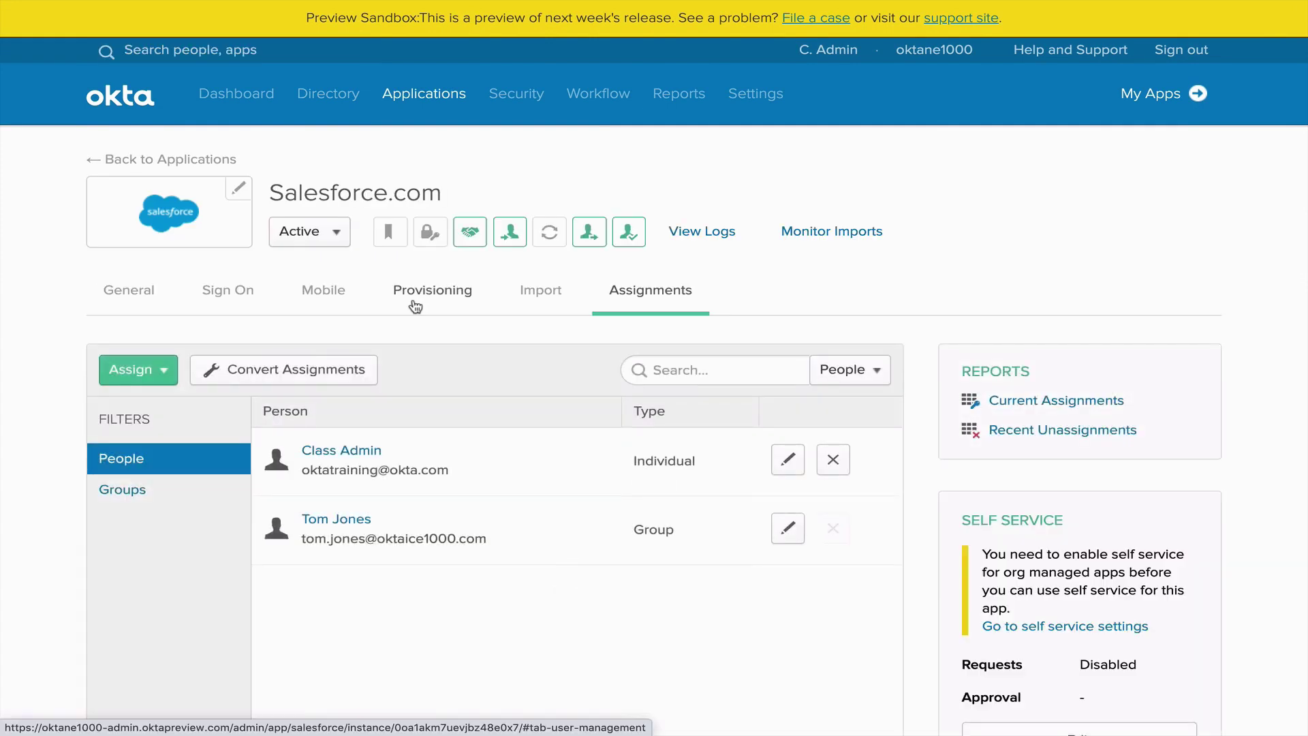
Step: Review Salesforce.com's Provisioning to App settings, covering Create Users, Update User Attributes, Deactivate Users and Sync Password
left_click(433, 287)
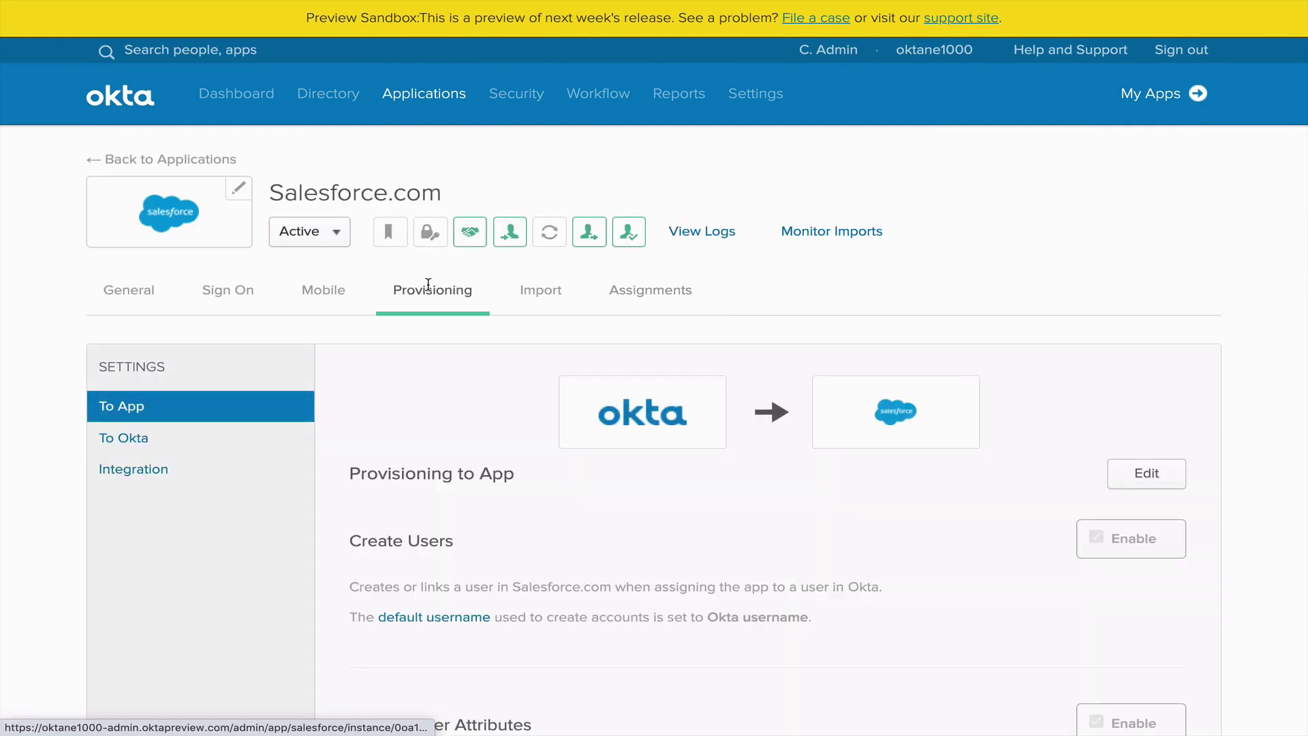
scroll(896, 469, "down", 3)
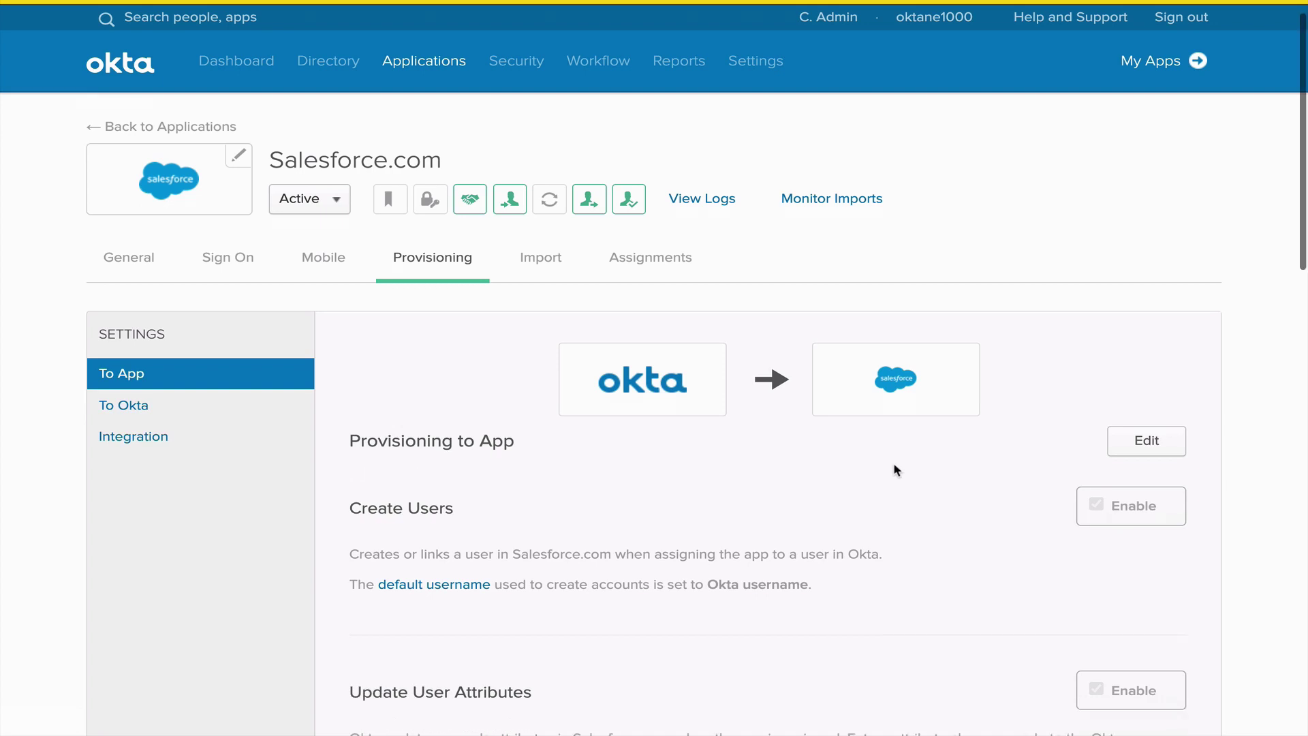
scroll(895, 469, "down", 2)
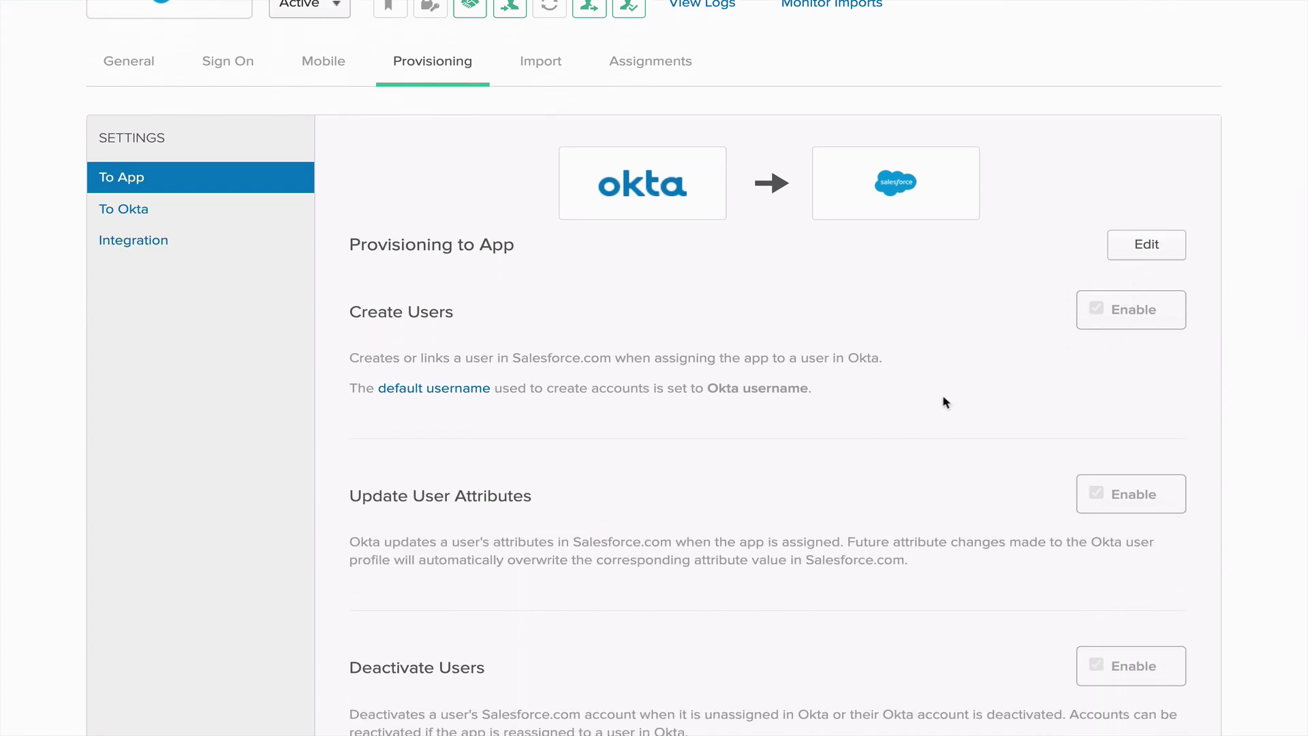
scroll(946, 403, "down", 5)
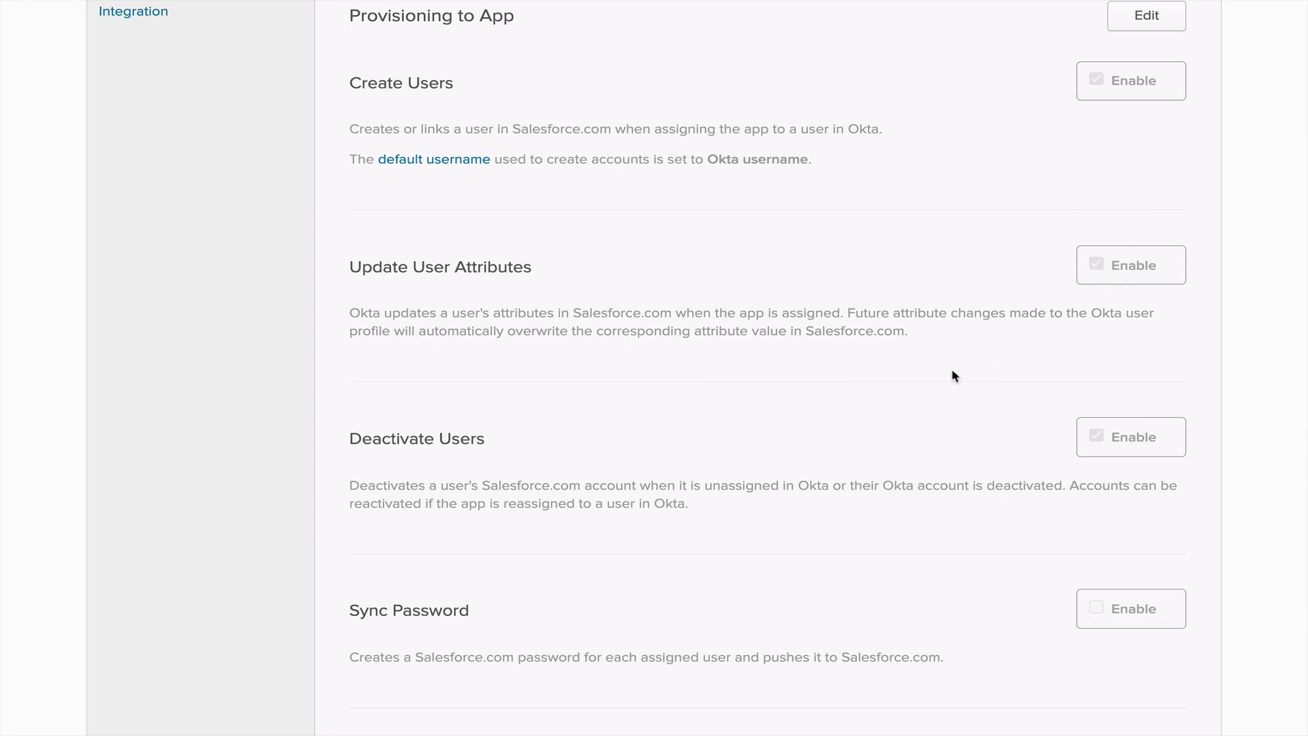
scroll(955, 376, "down", 2)
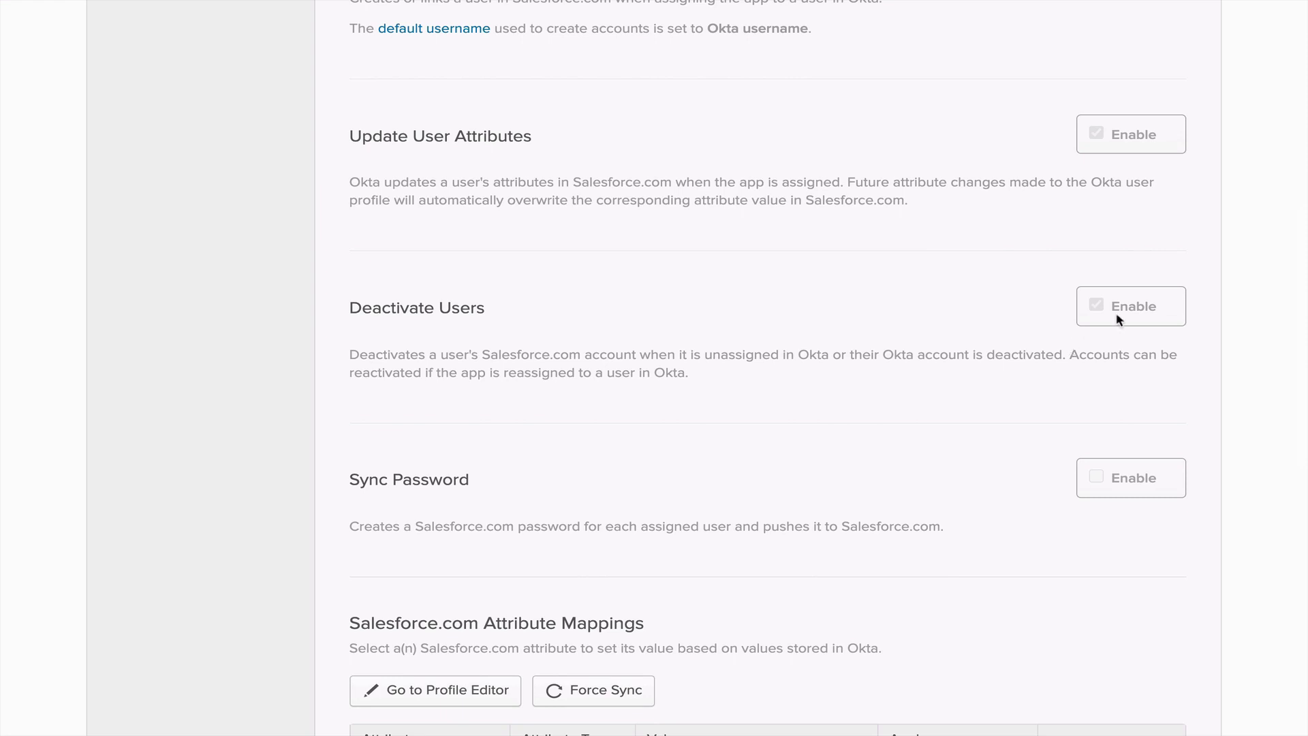
left_click(1097, 306)
scroll(935, 375, "up", 7)
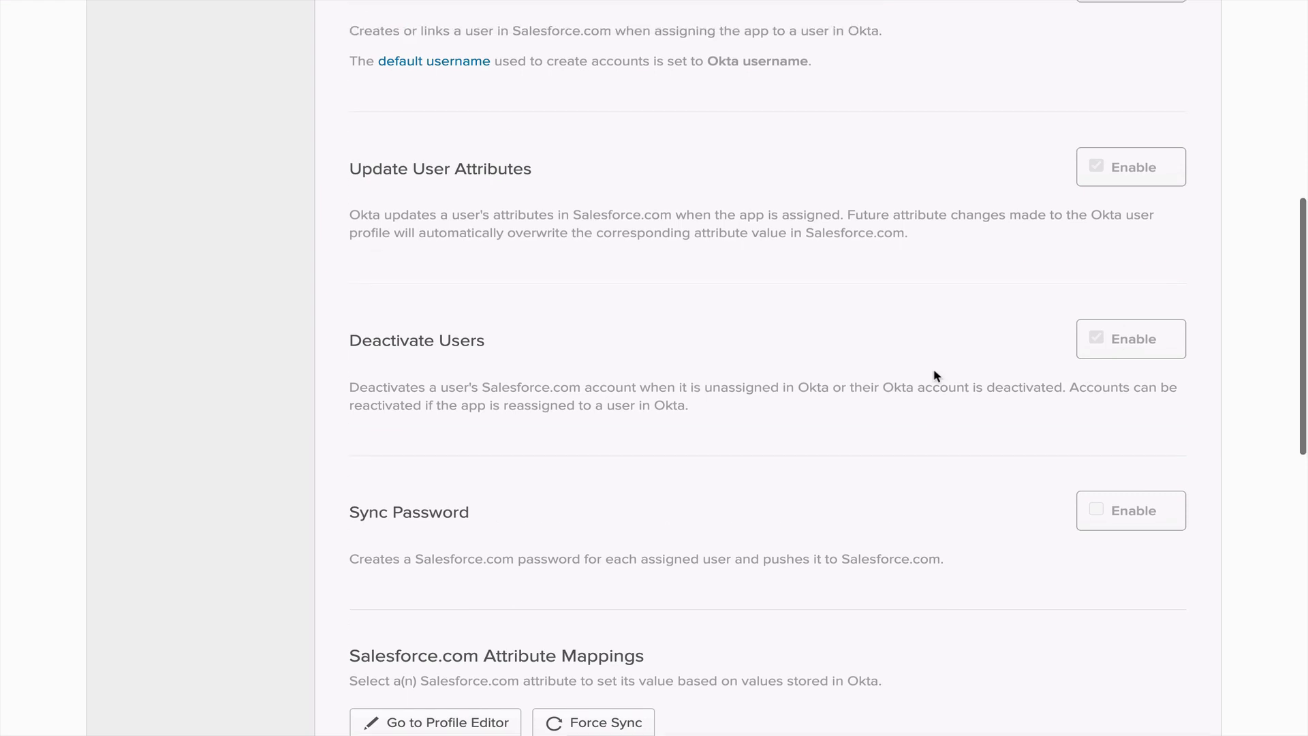
scroll(936, 375, "up", 2)
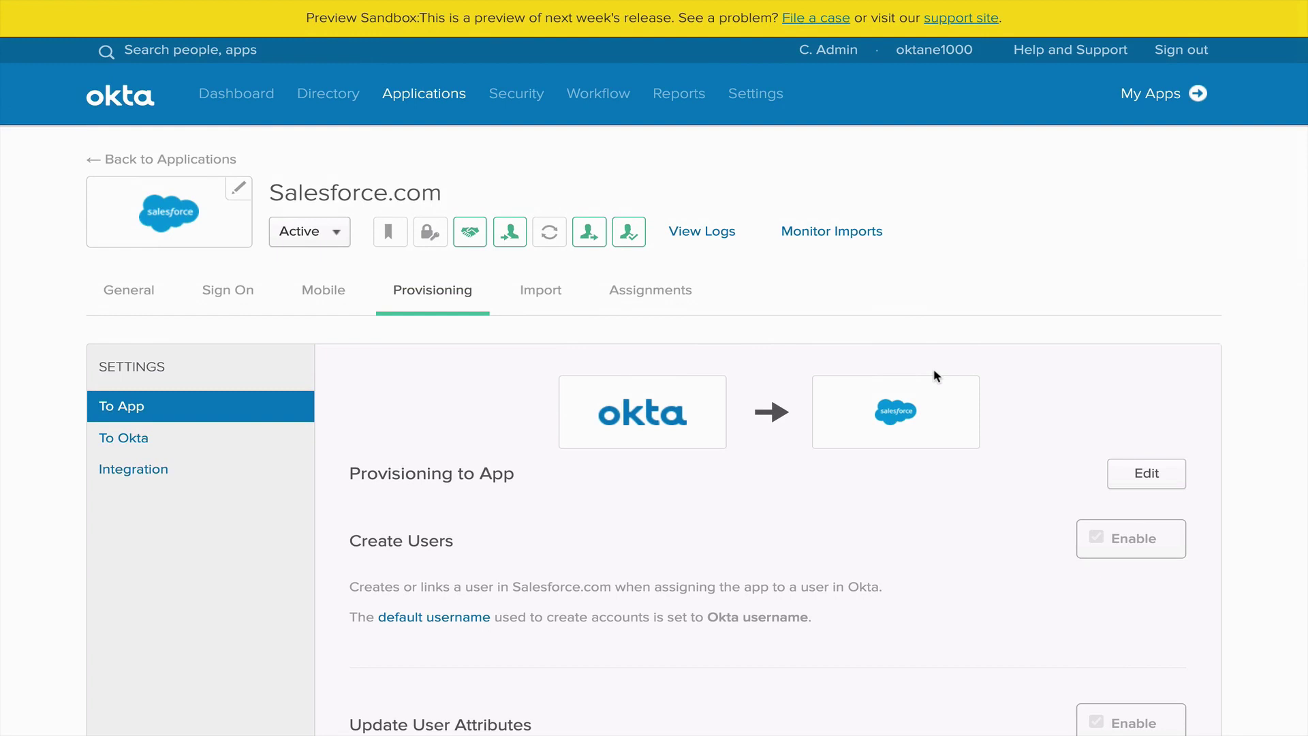
Step: Review the org's multifactor factor types, then the Sales MFA enrollment policy's assigned group, eligible factors and rule
mouse_move(530, 102)
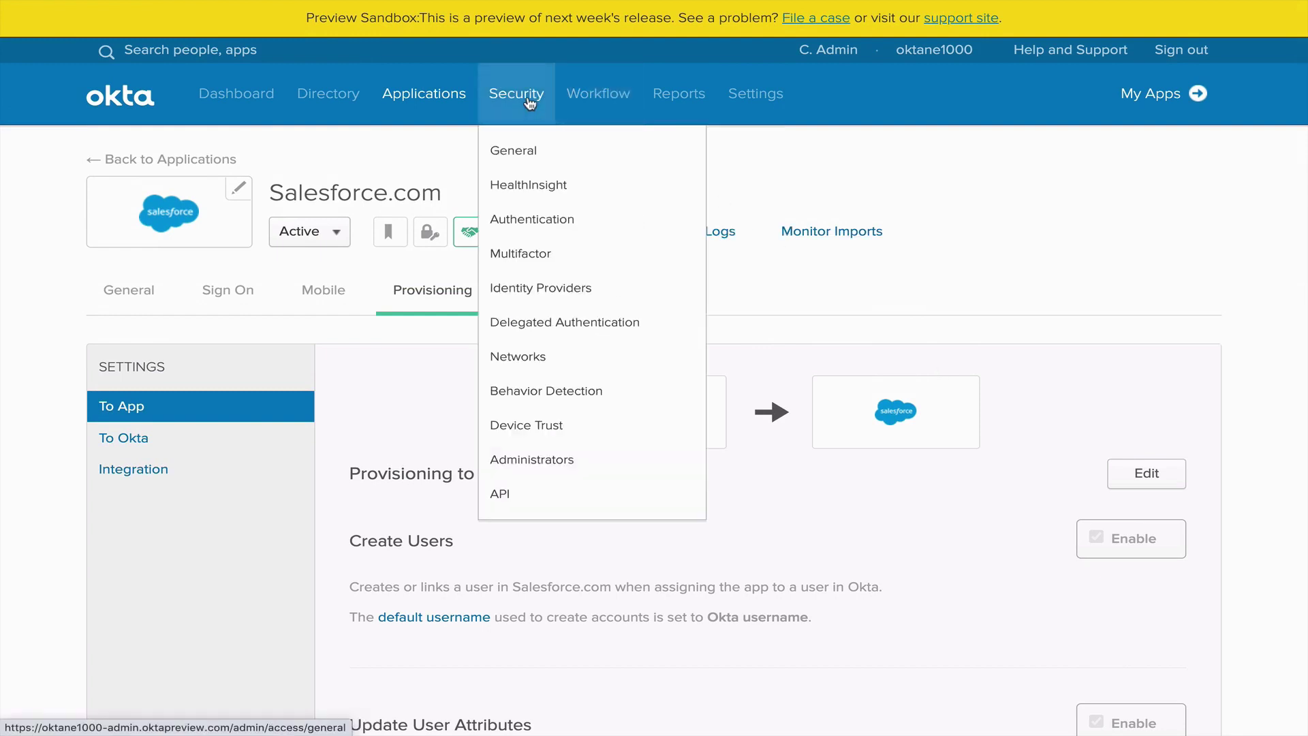
left_click(534, 258)
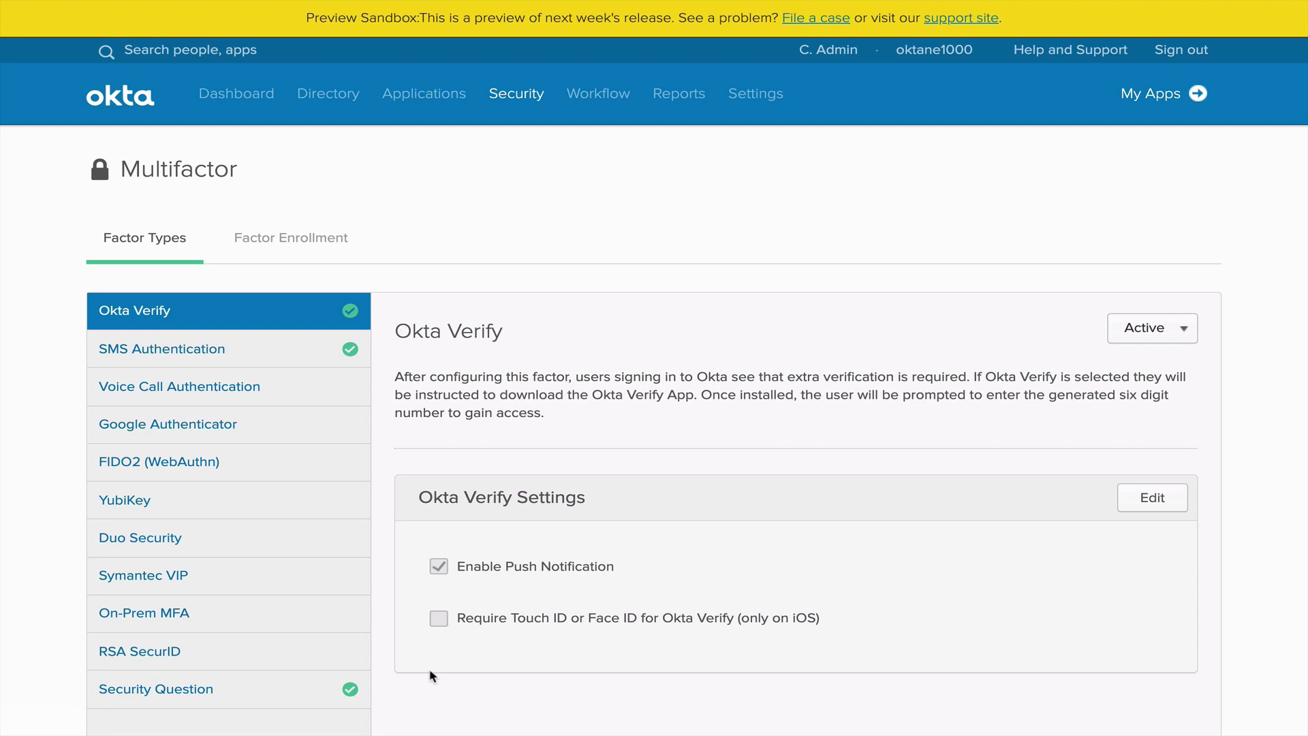
left_click(283, 244)
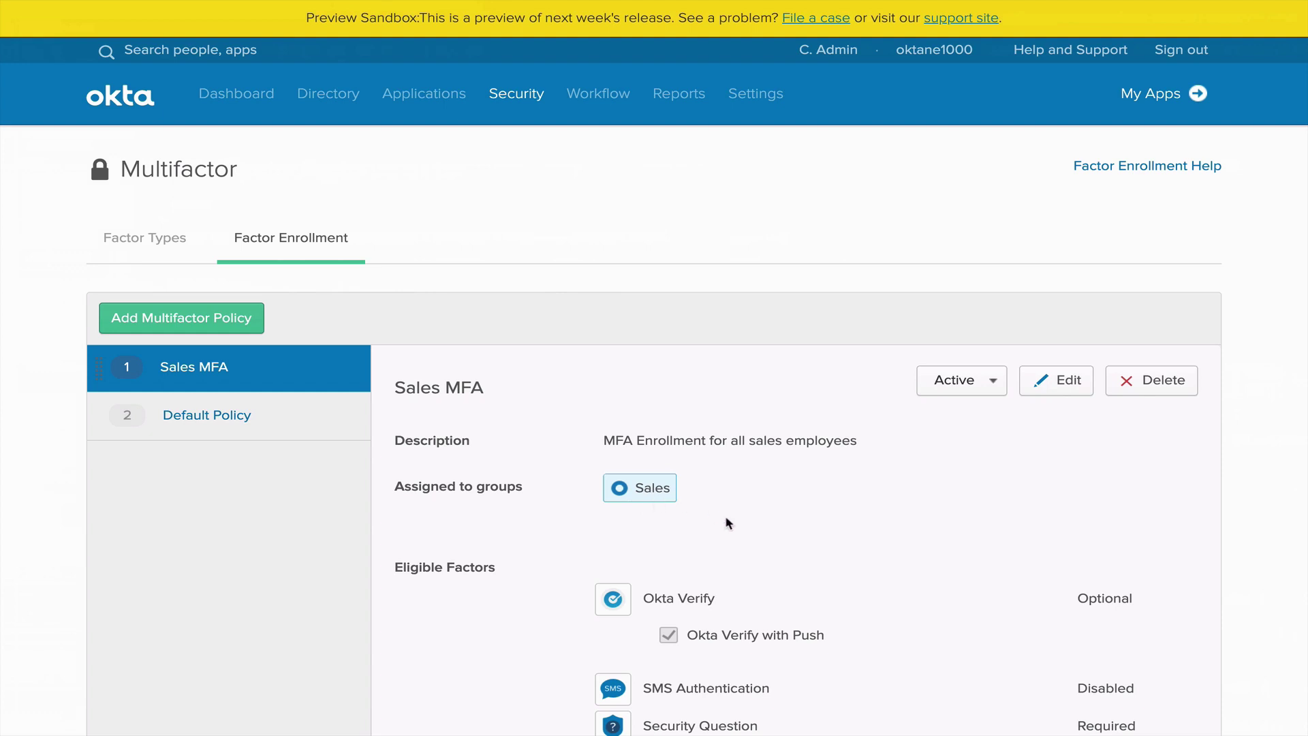
scroll(728, 523, "down", 3)
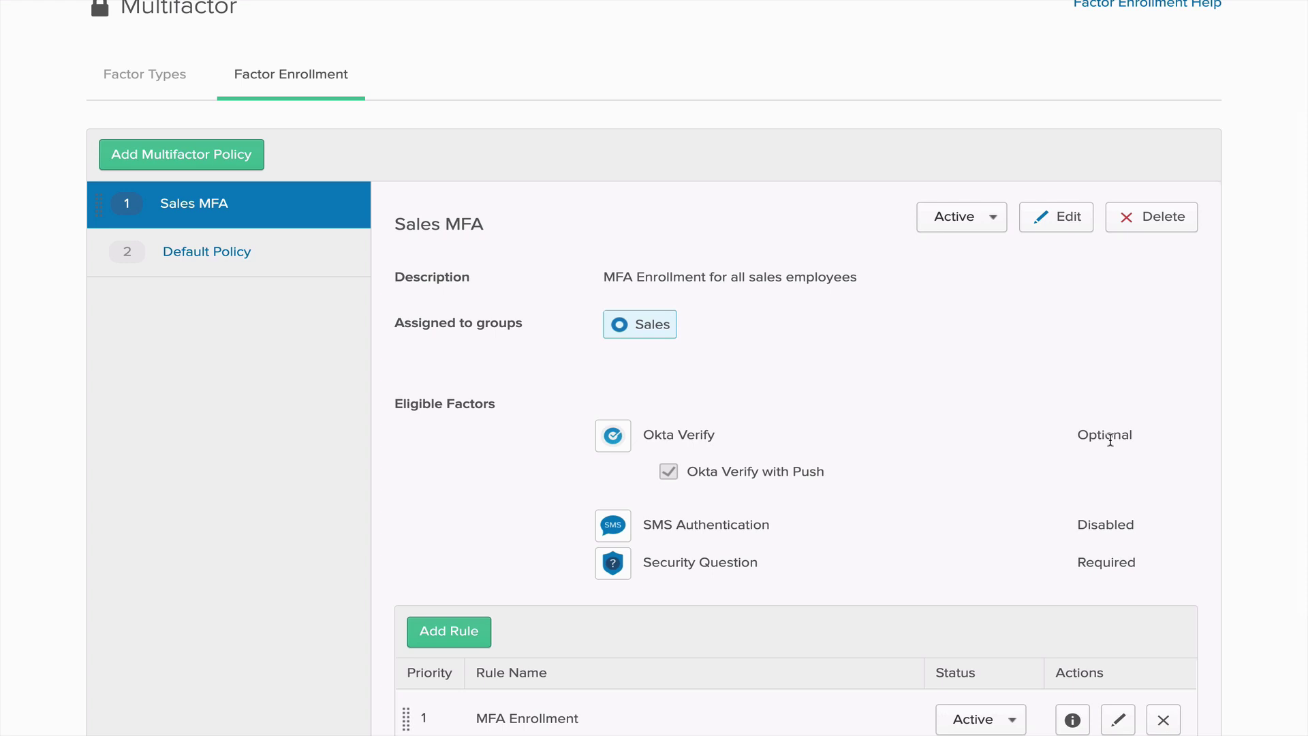
scroll(1020, 458, "down", 3)
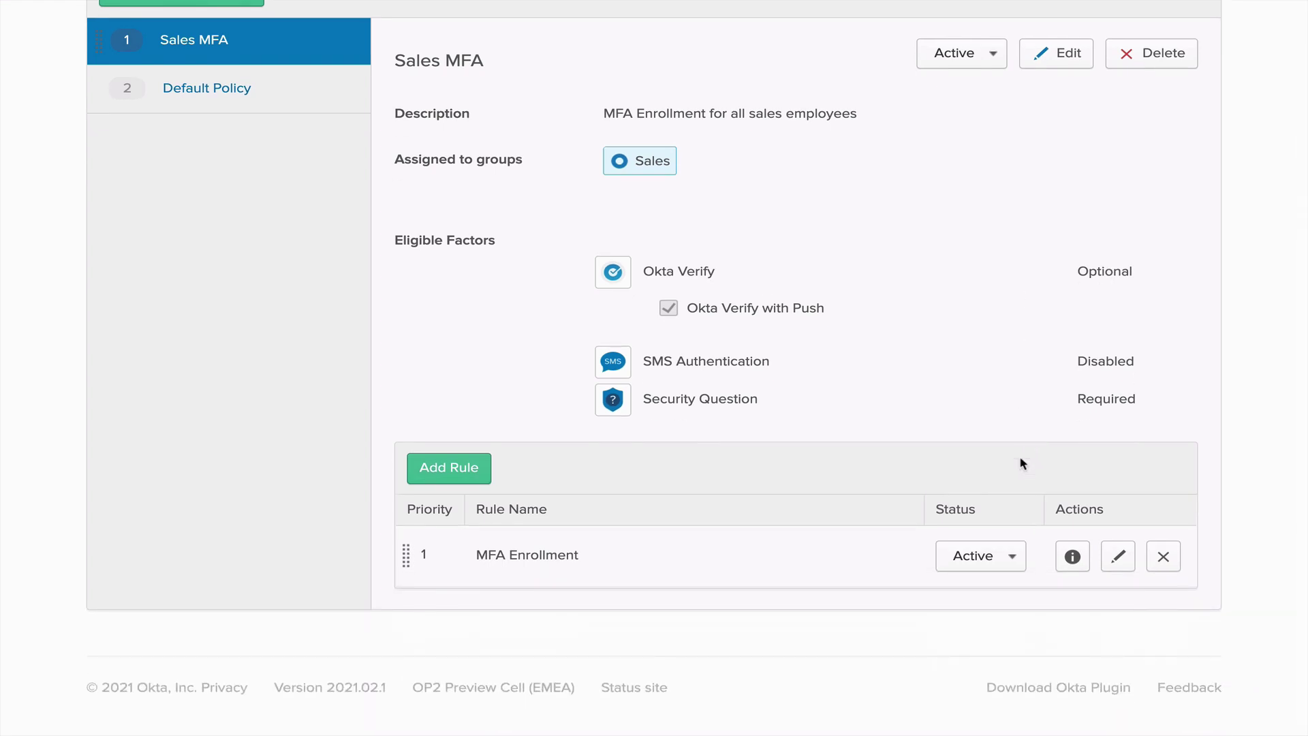
Step: Open the MFA Enrollment rule of the Sales MFA policy, view its multi-factor enrollment options, and cancel without changing anything
left_click(1118, 556)
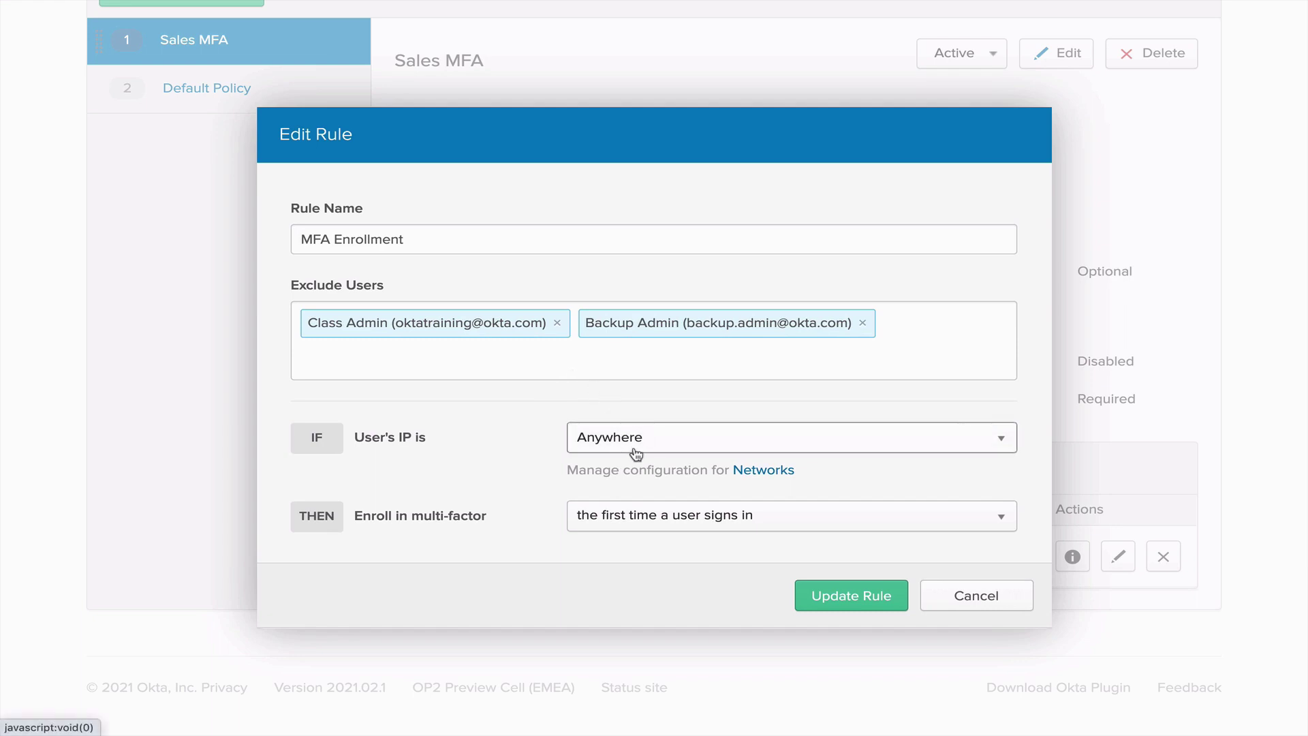
left_click(681, 515)
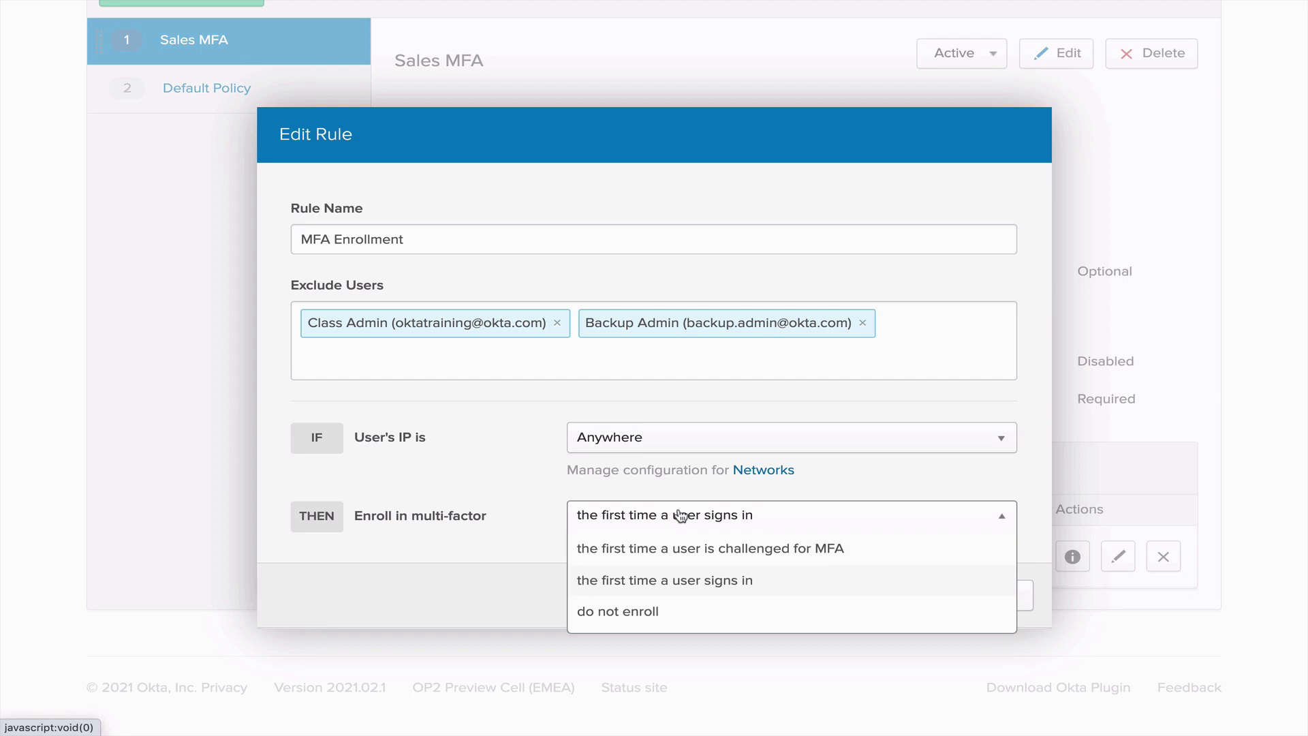
left_click(673, 471)
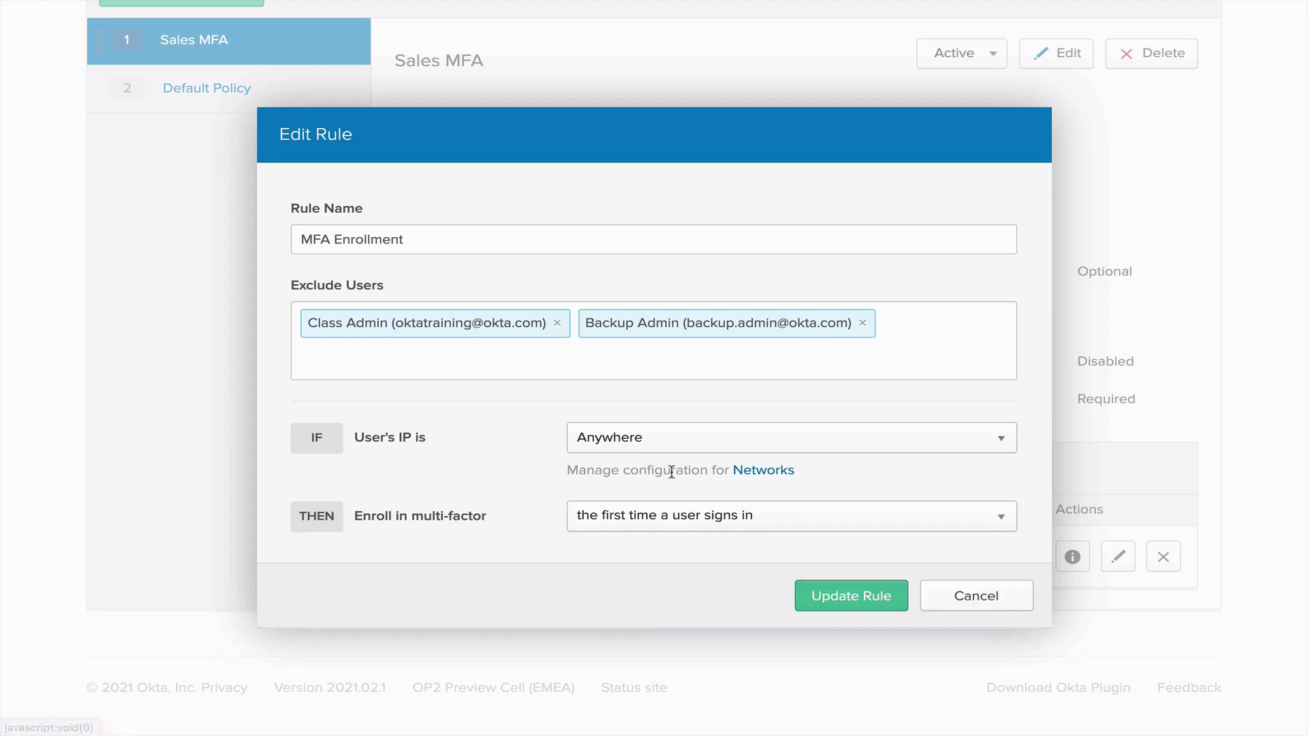
left_click(960, 586)
scroll(900, 387, "up", 5)
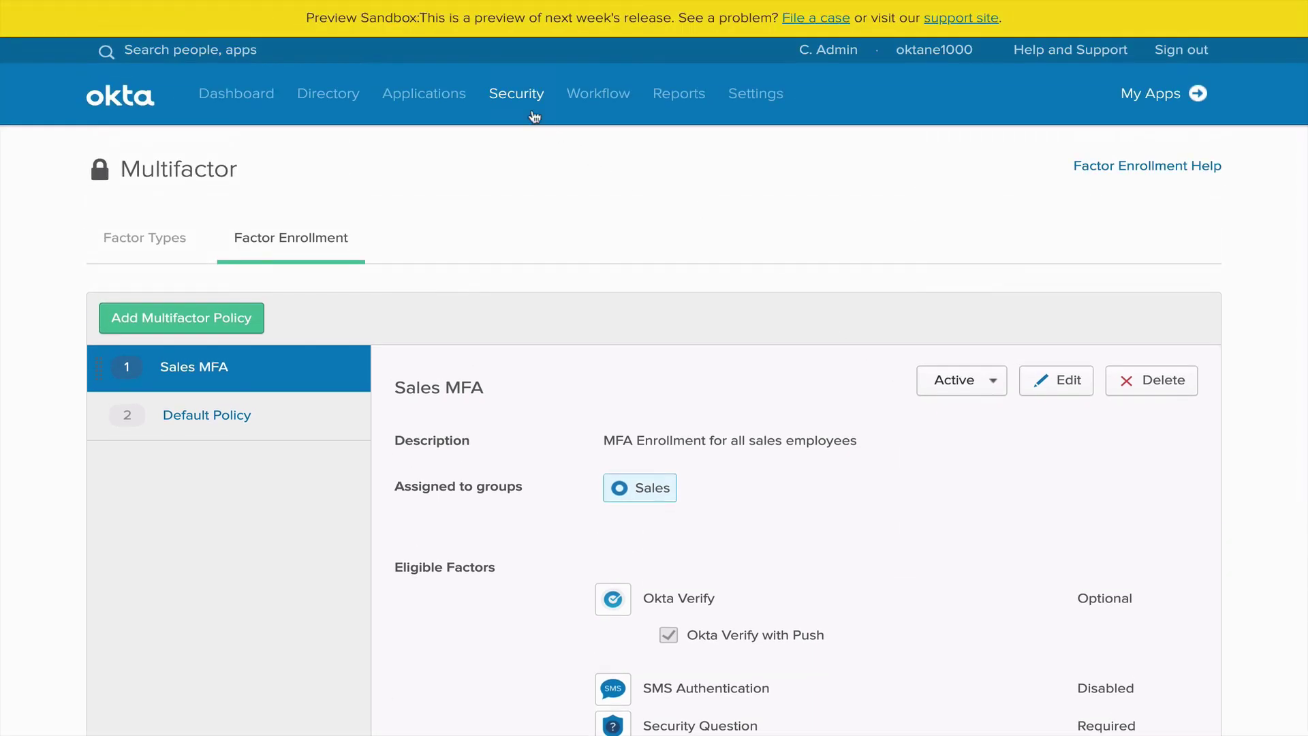
Step: Open the MFA for Sales sign-on policy, examine its MFA Enforcement rule down to the session expiry, and cancel without changes
mouse_move(516, 99)
left_click(531, 218)
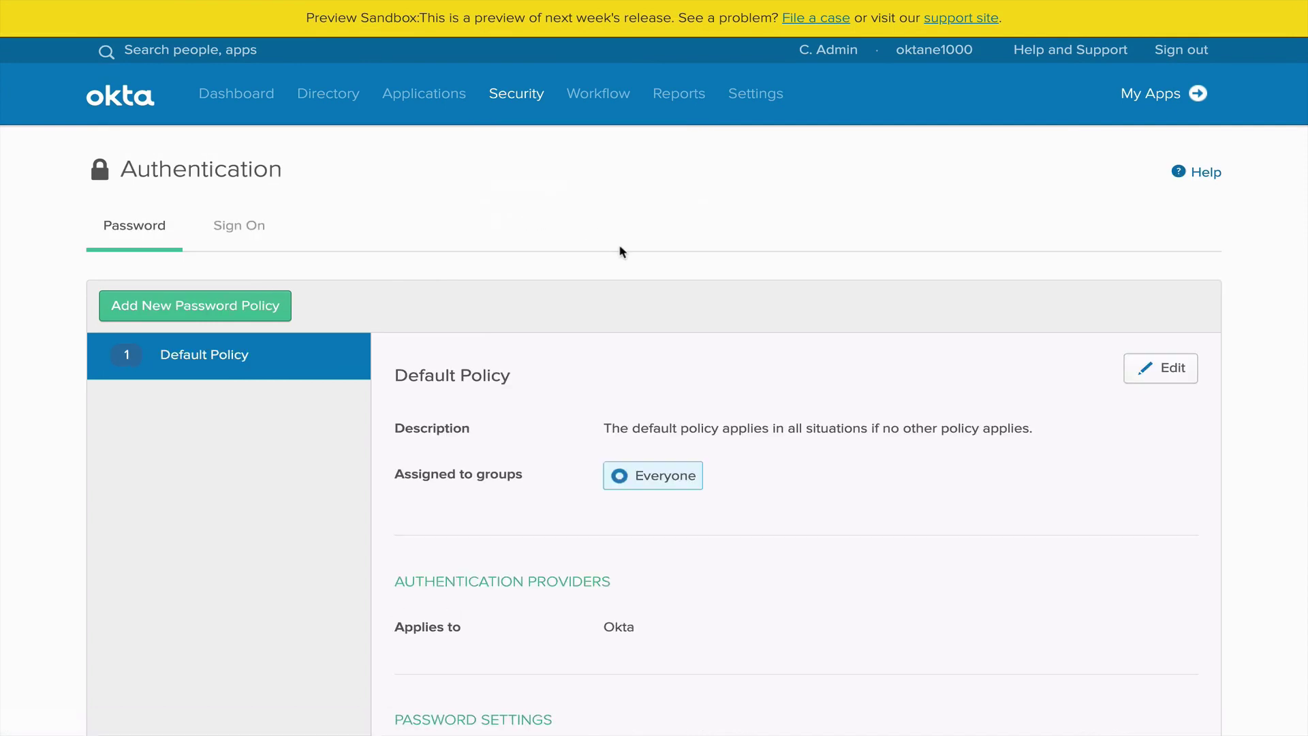
left_click(254, 224)
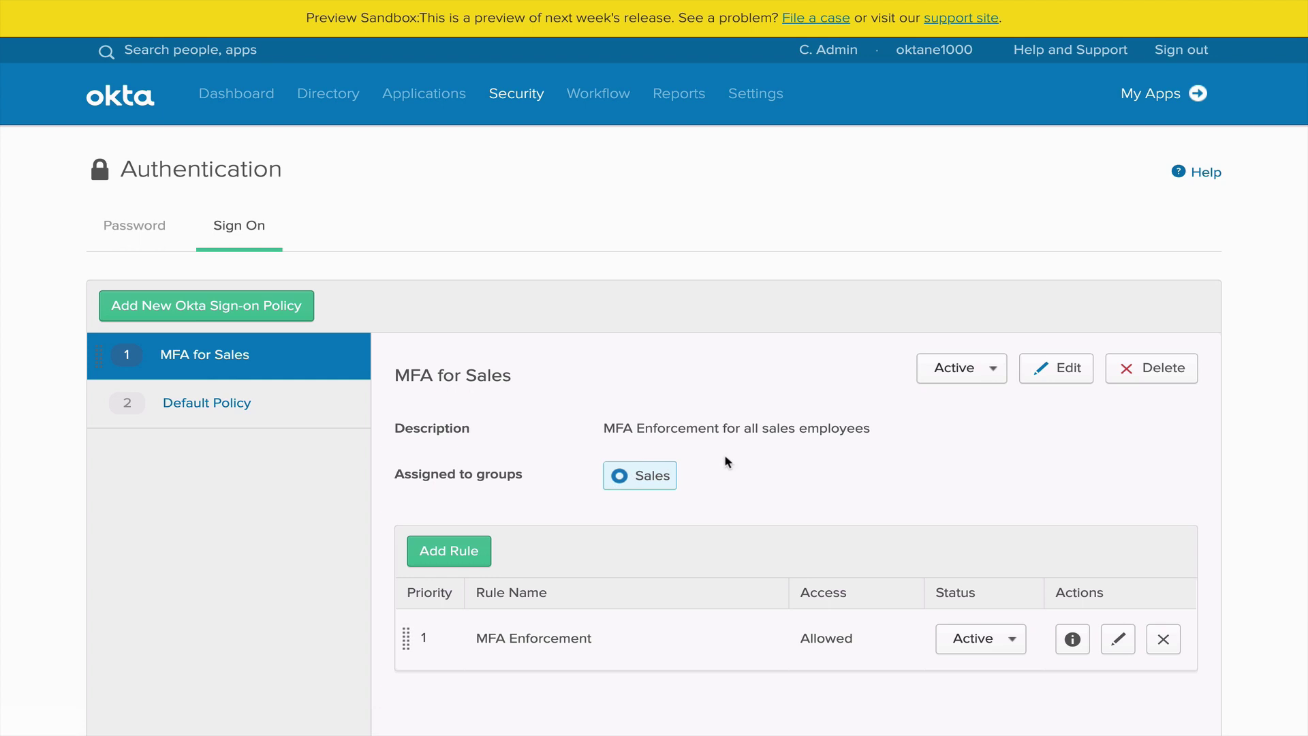
left_click(1120, 638)
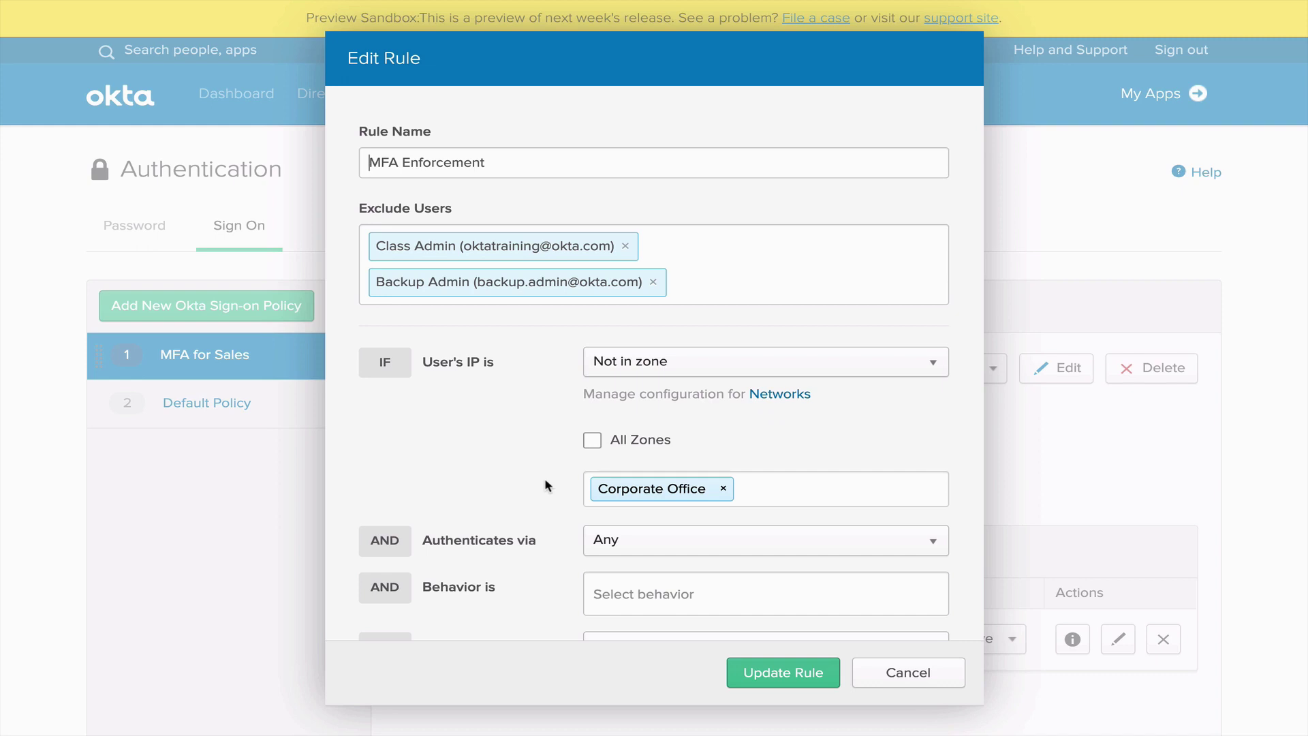
scroll(545, 480, "down", 5)
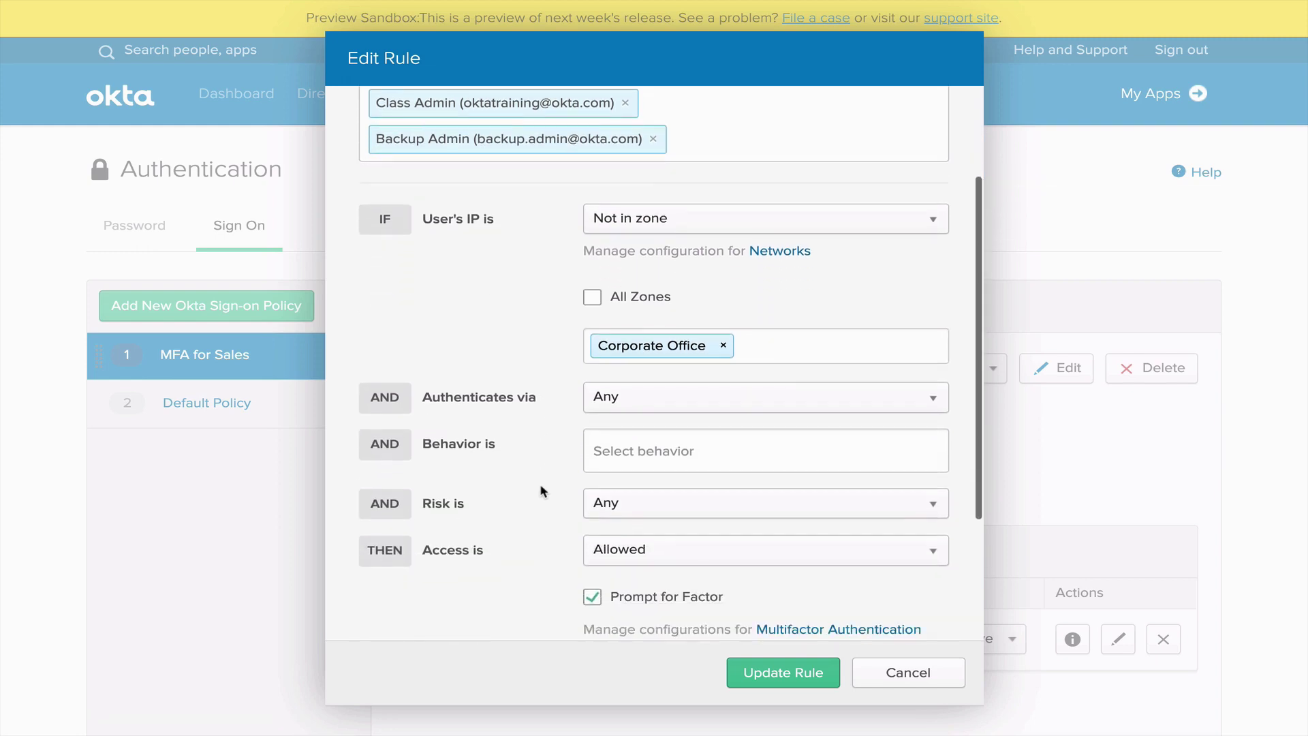
scroll(543, 491, "down", 1)
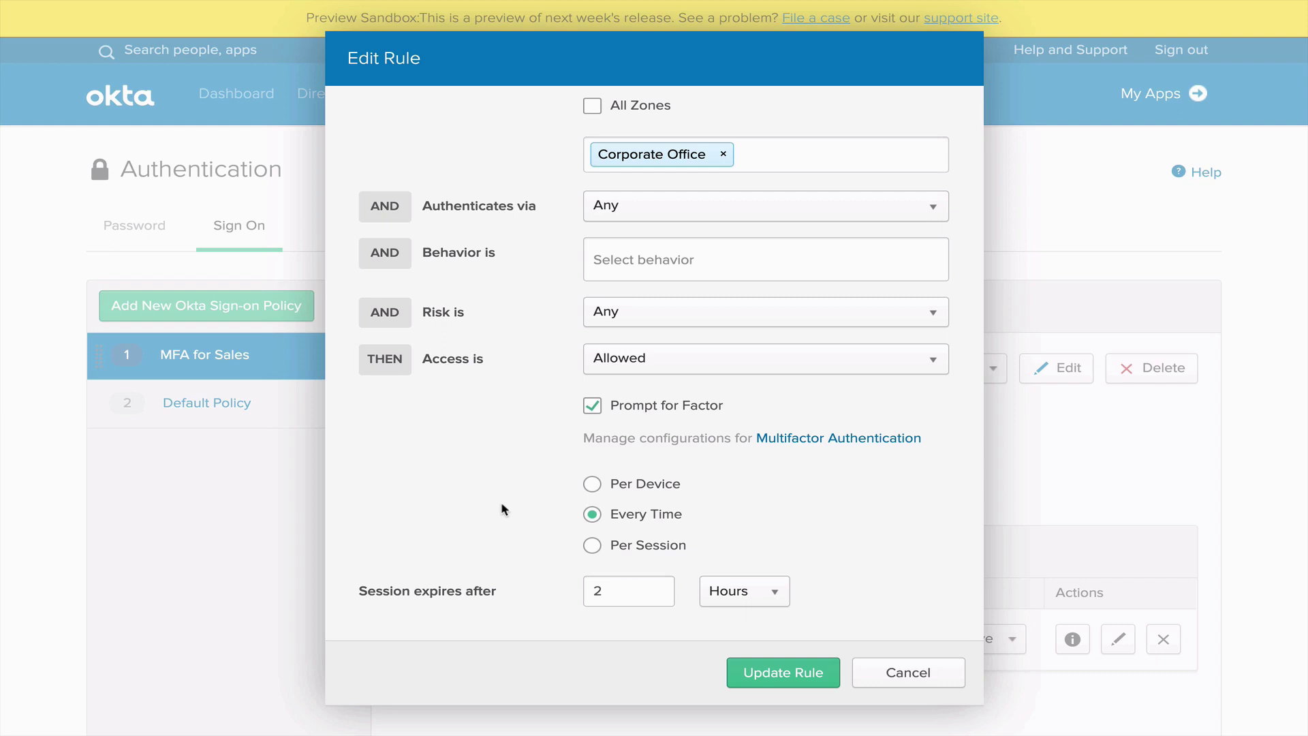
left_click(891, 657)
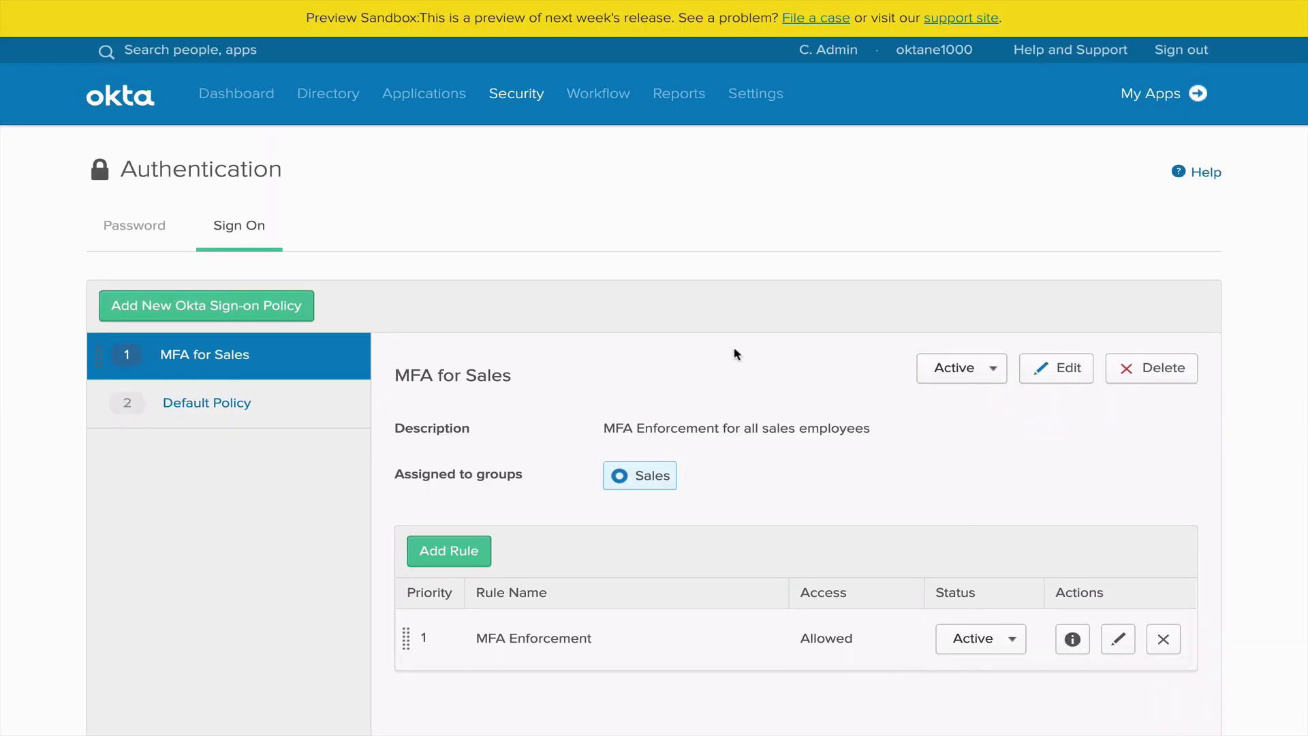
Step: Review the org's network zones, including the gateway IPs of the Corporate Office zone
mouse_move(518, 109)
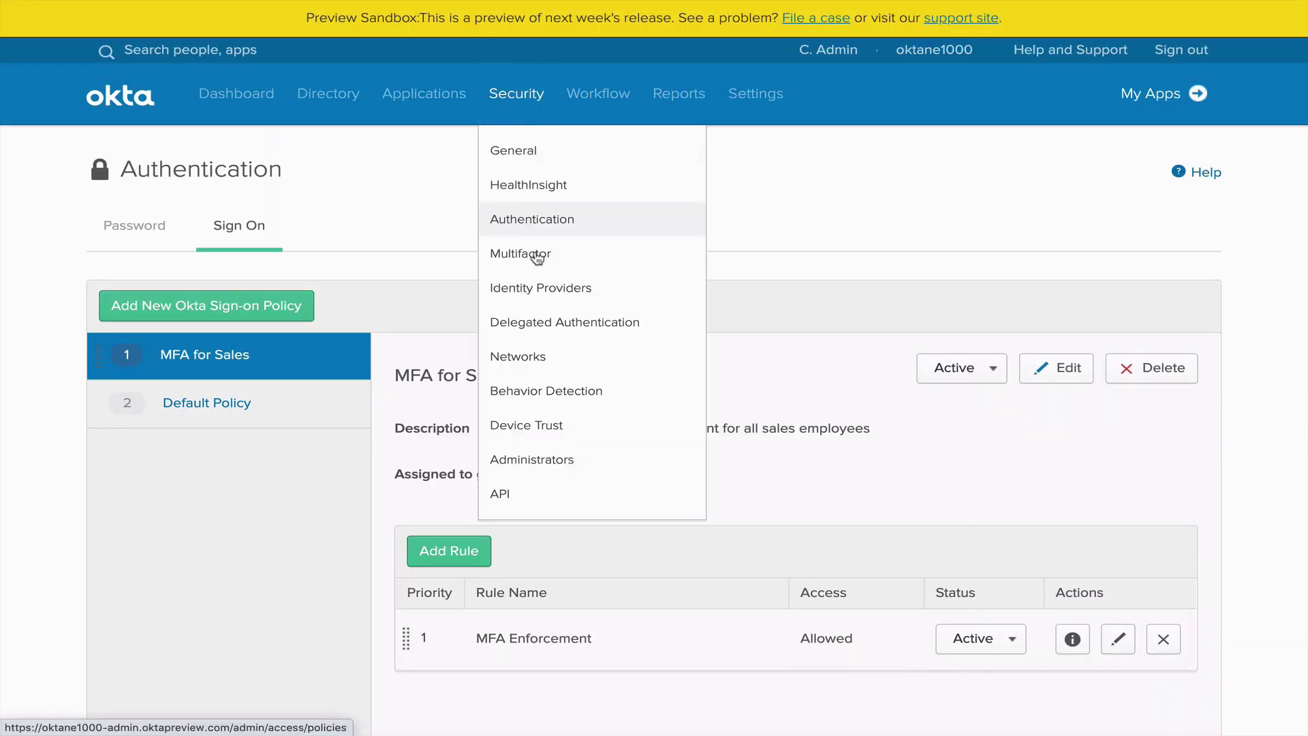
left_click(534, 360)
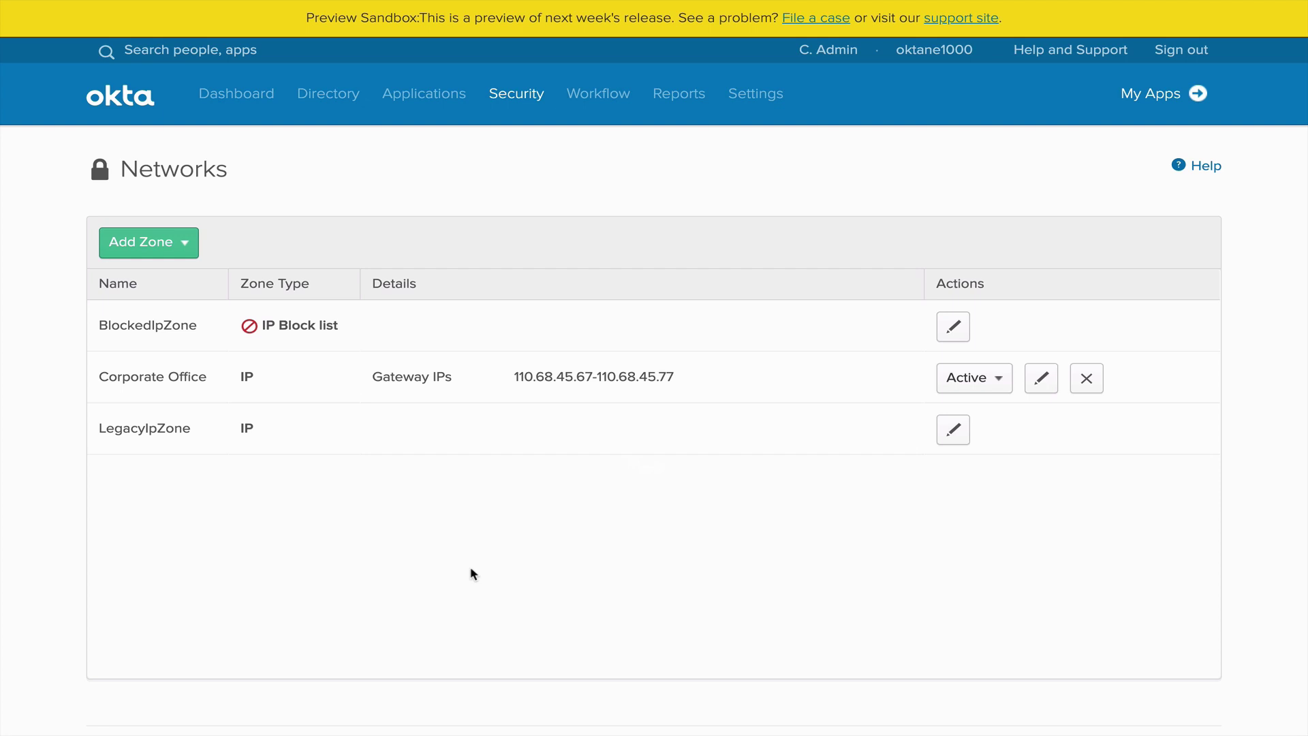
Step: Deactivate the user assigned to Salesforce.com through the Sales group from the people directory, and check that user's group memberships
mouse_move(345, 109)
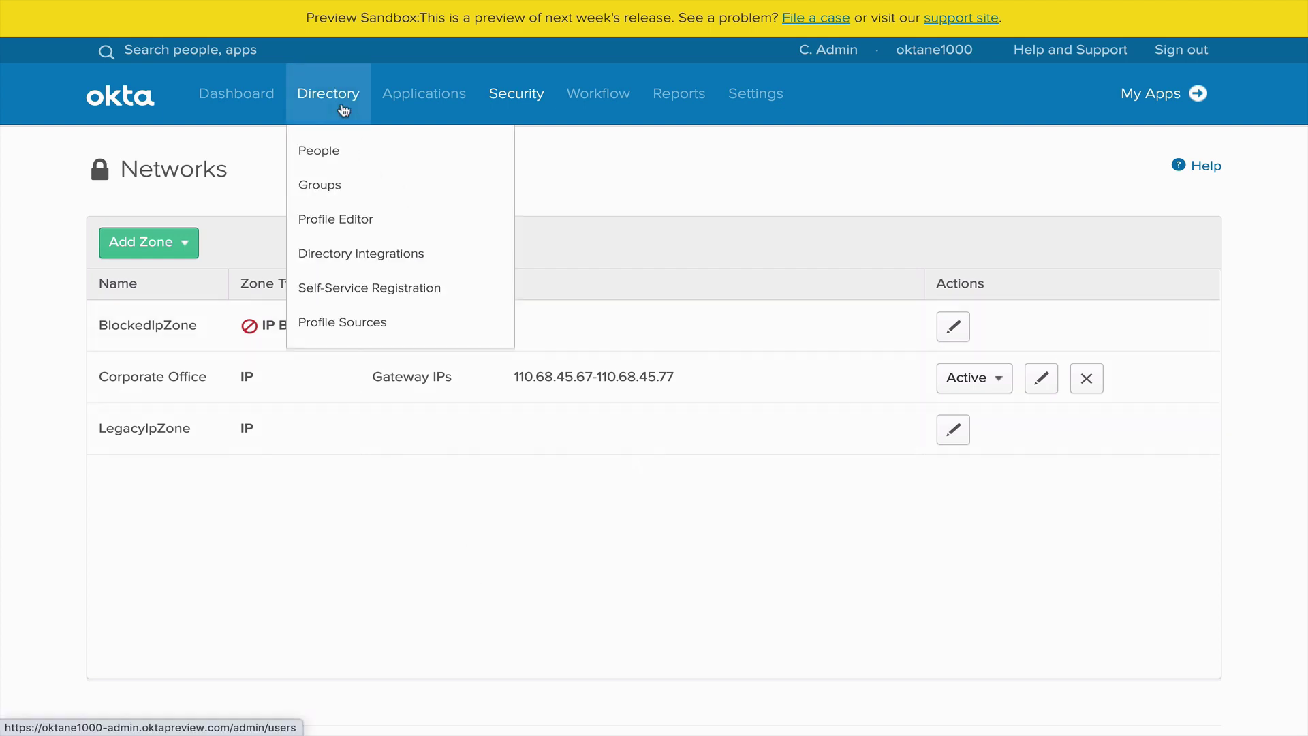
left_click(329, 153)
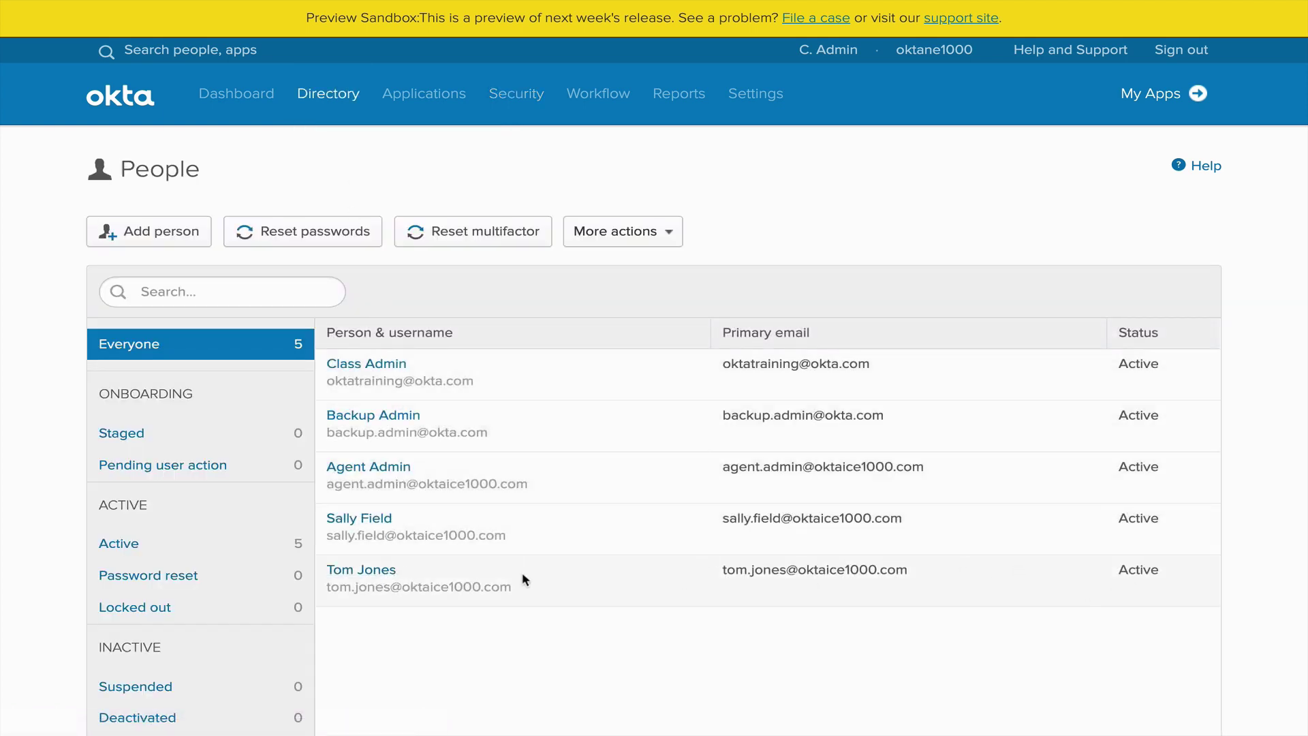
left_click(387, 569)
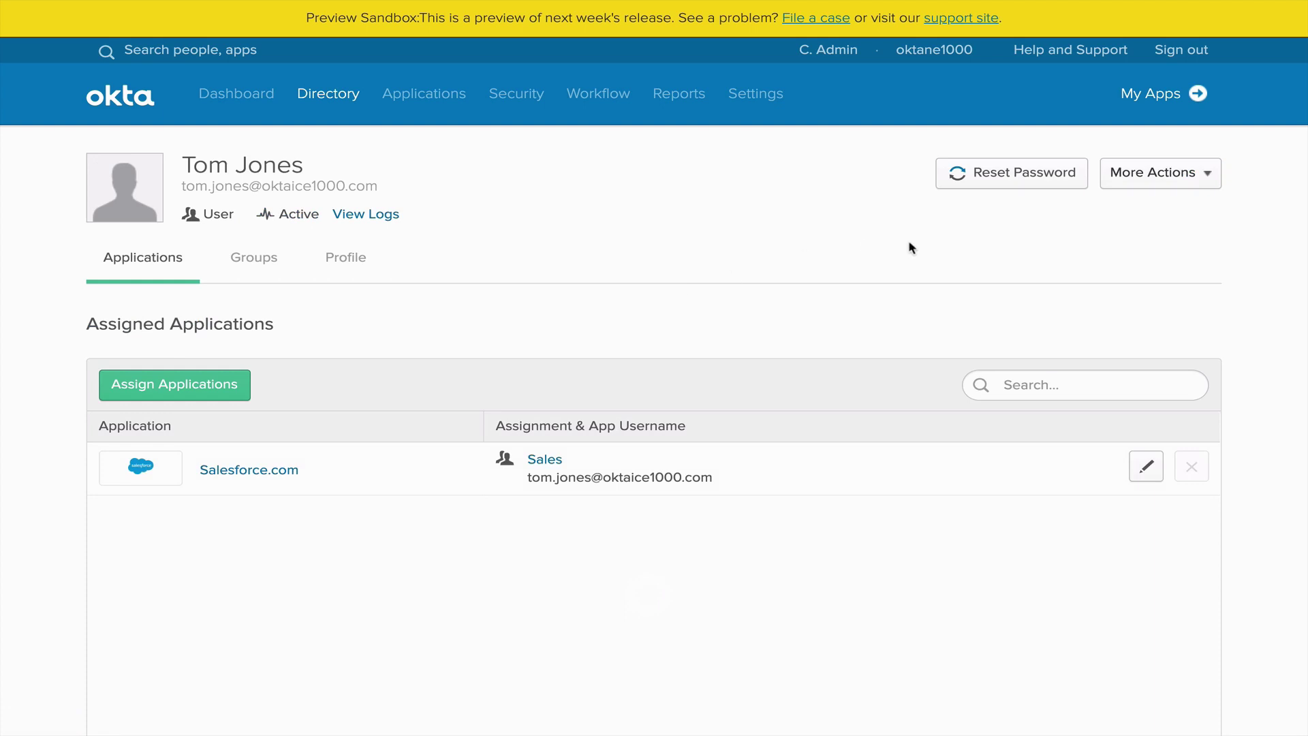
left_click(1153, 174)
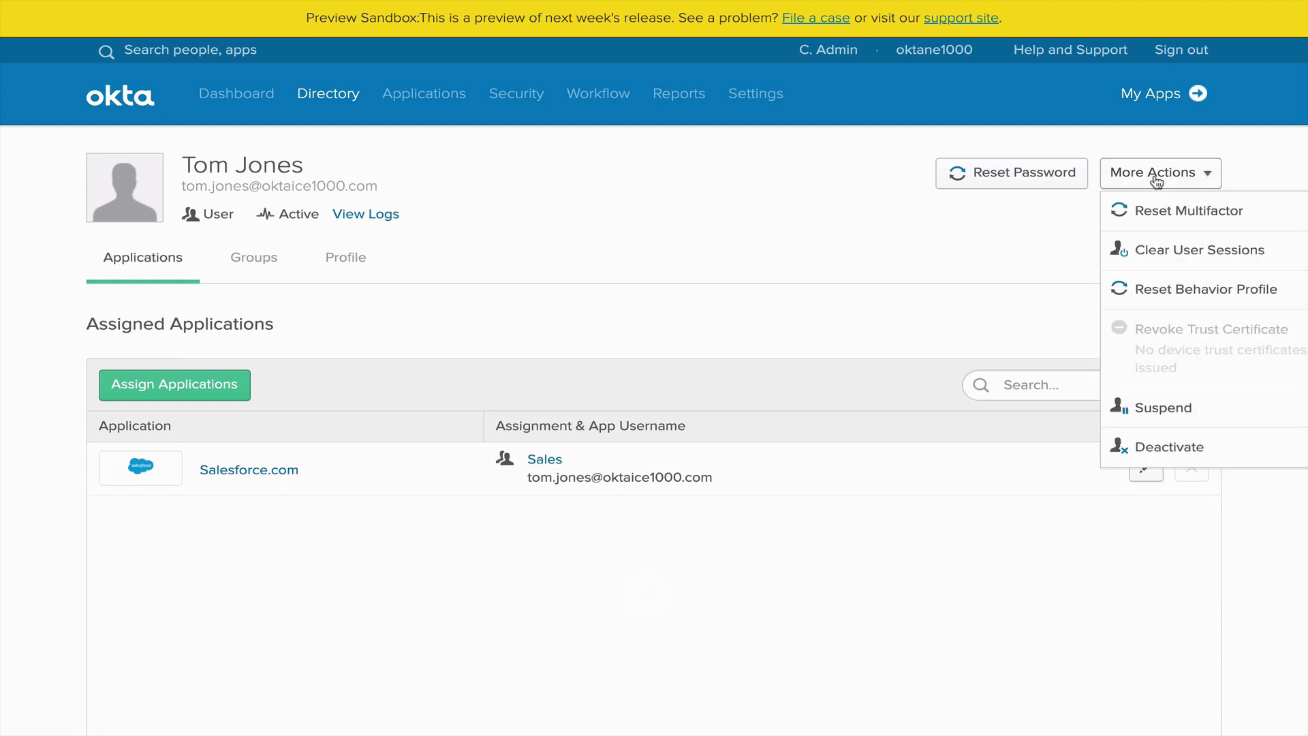
left_click(1162, 446)
key("Return")
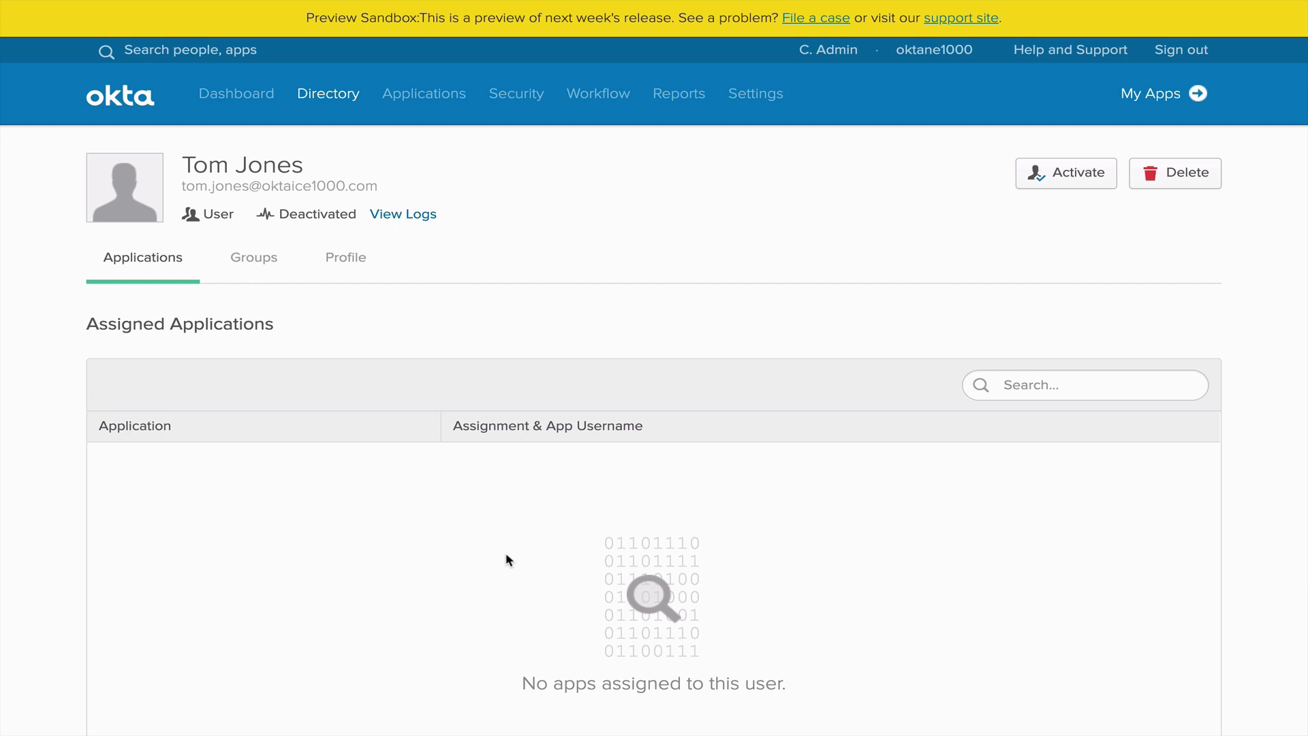
left_click(261, 265)
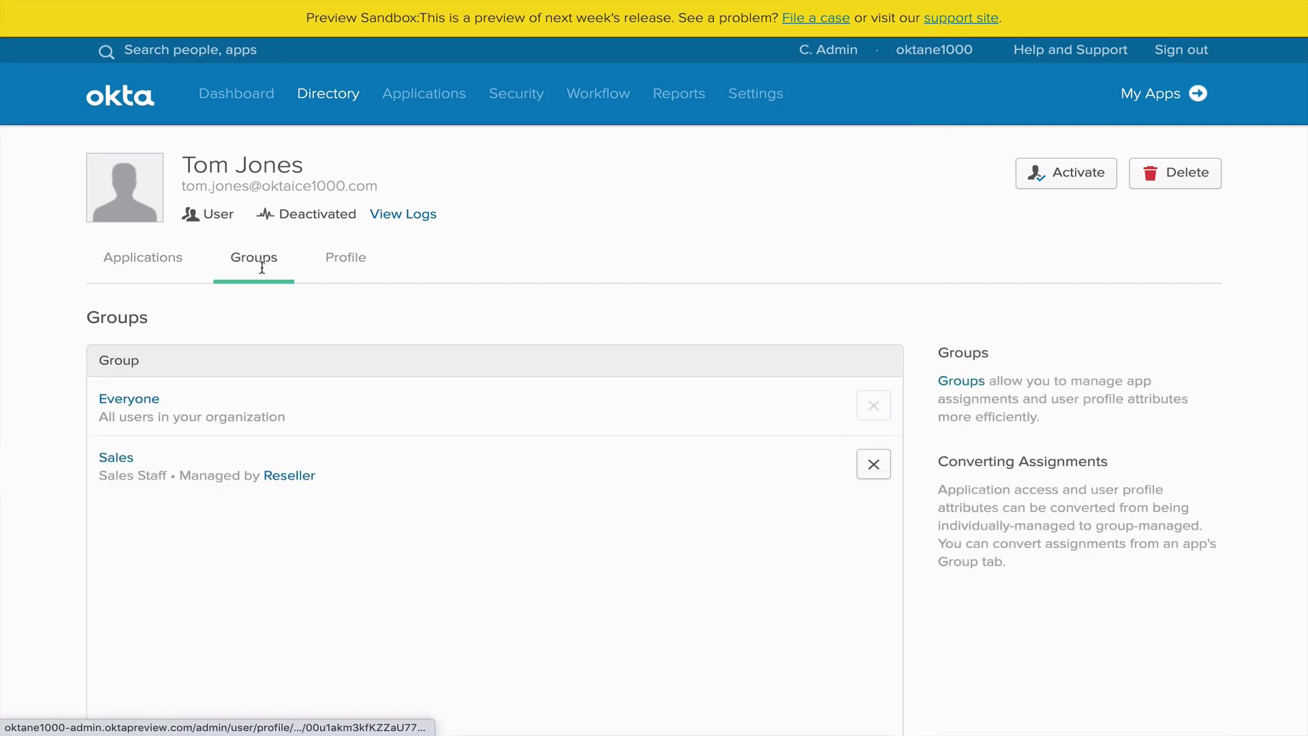
Step: Return to the Salesforce.com application, check its assigned people, and examine its provisioning settings down to Deactivate Users
mouse_move(413, 116)
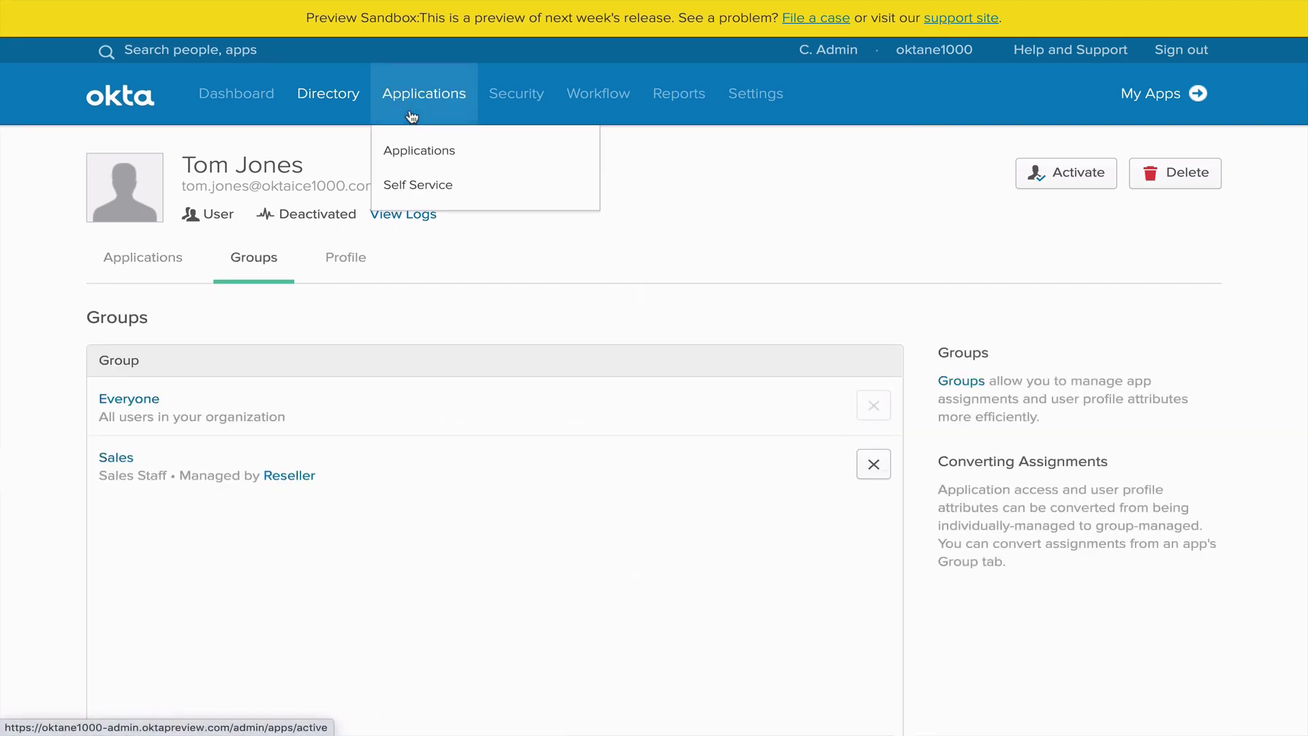
left_click(428, 151)
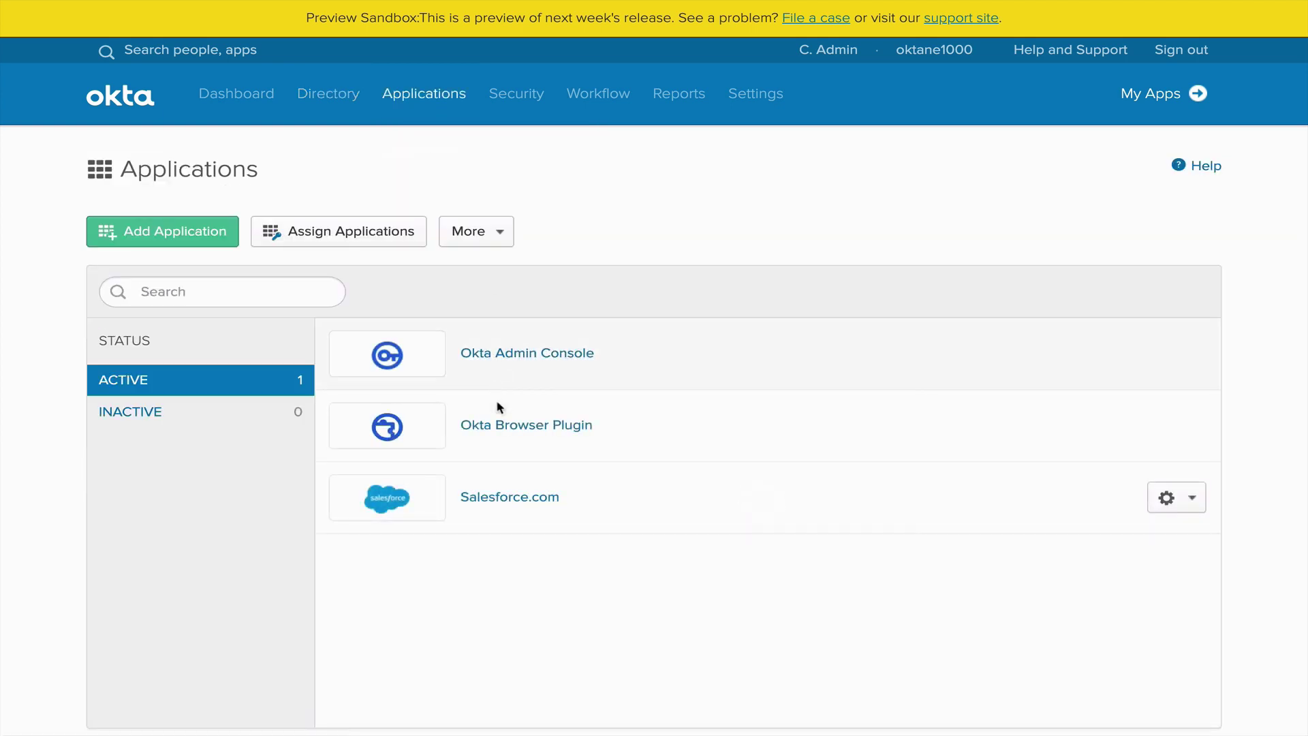
left_click(505, 495)
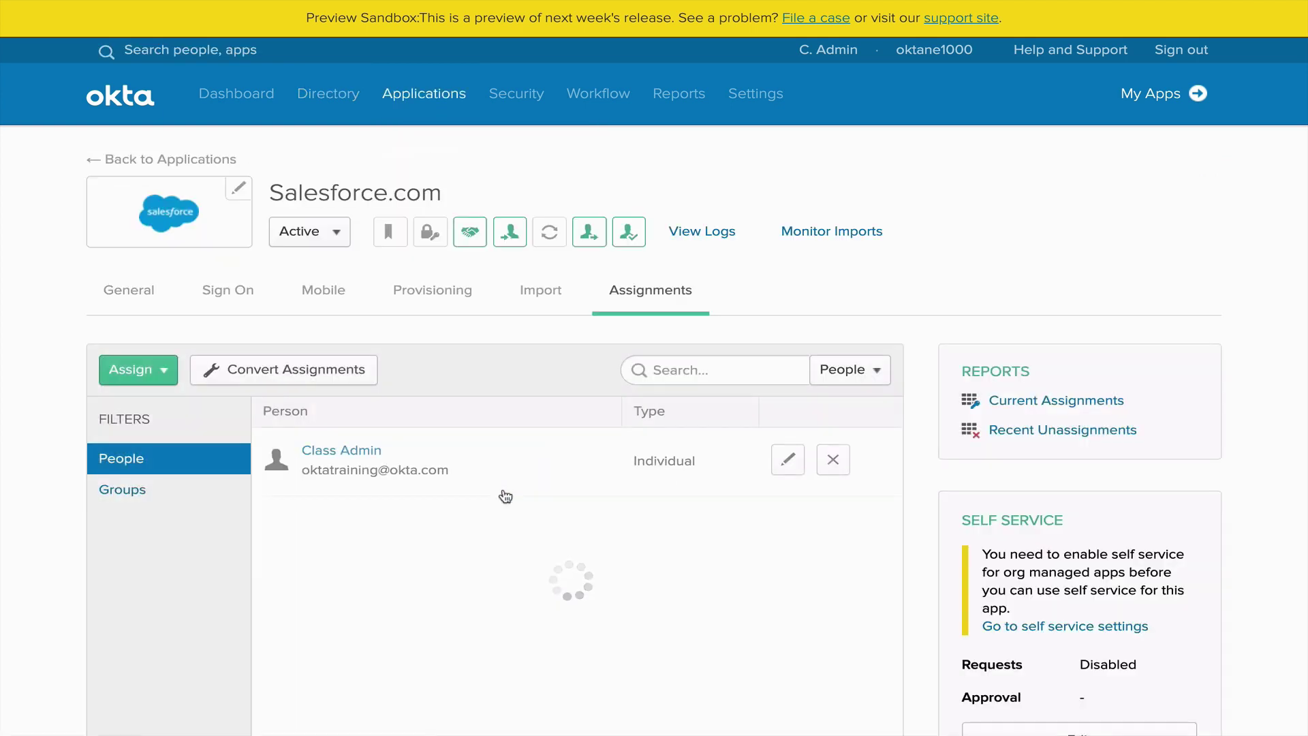
left_click(432, 292)
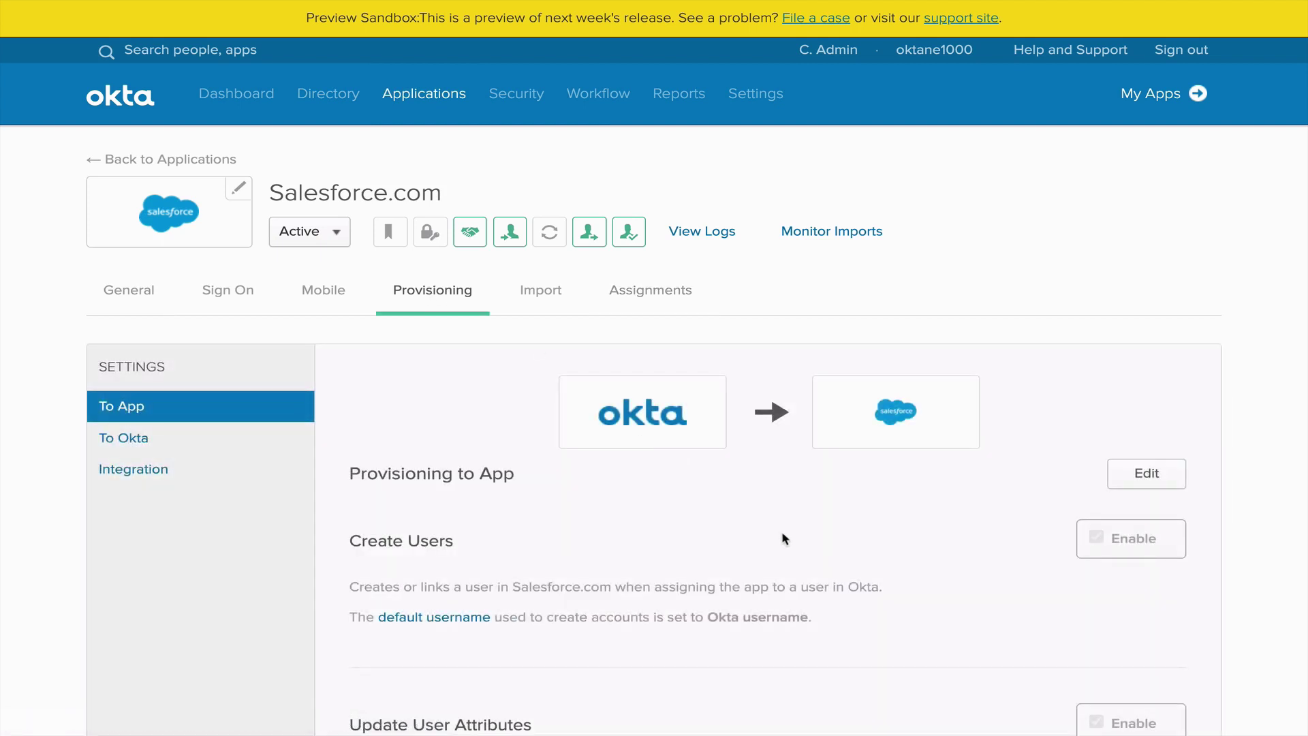
scroll(785, 539, "down", 5)
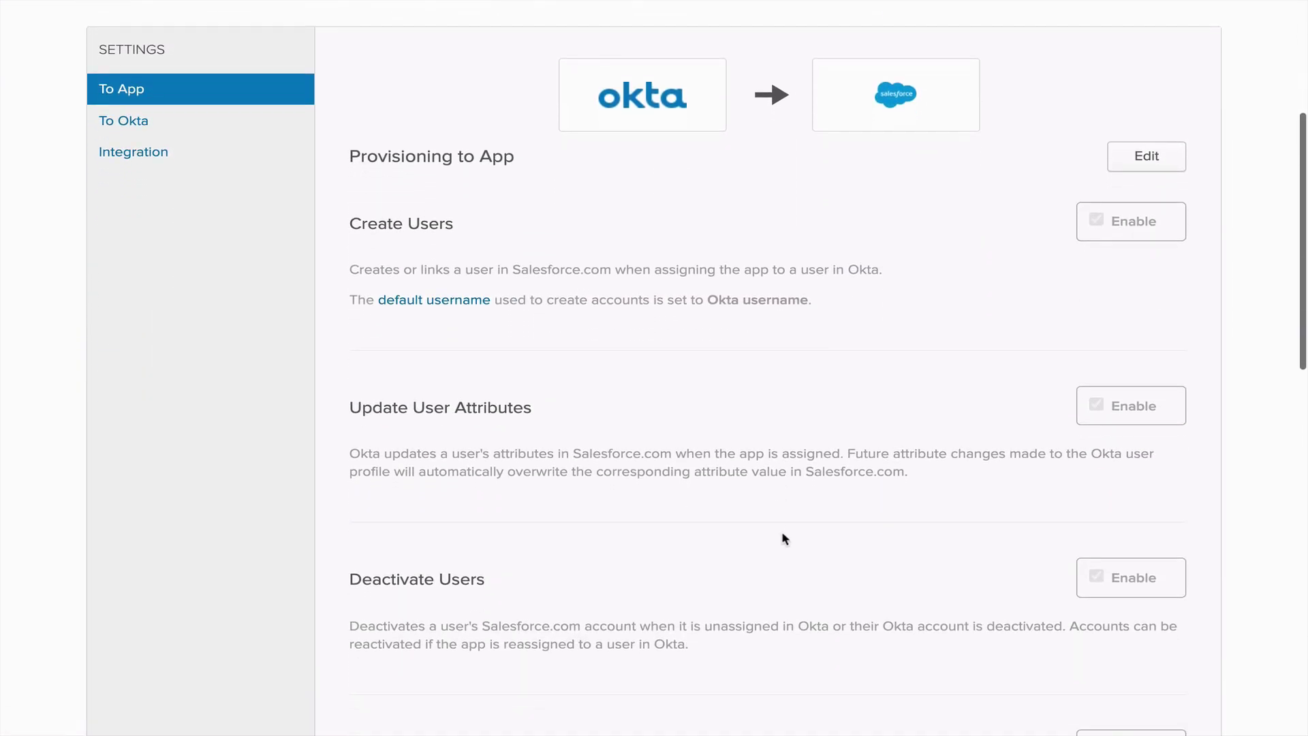